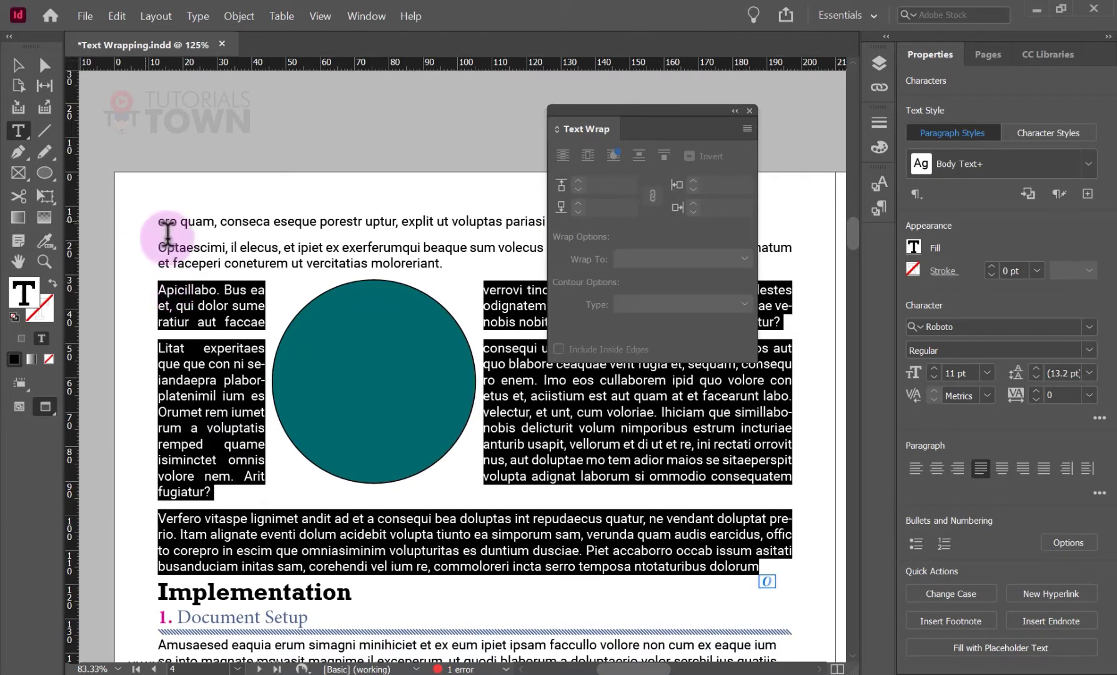
# Step: Divide the body text frame on page 4 into three columns, with the preview turned on
pyautogui.click(238, 15)
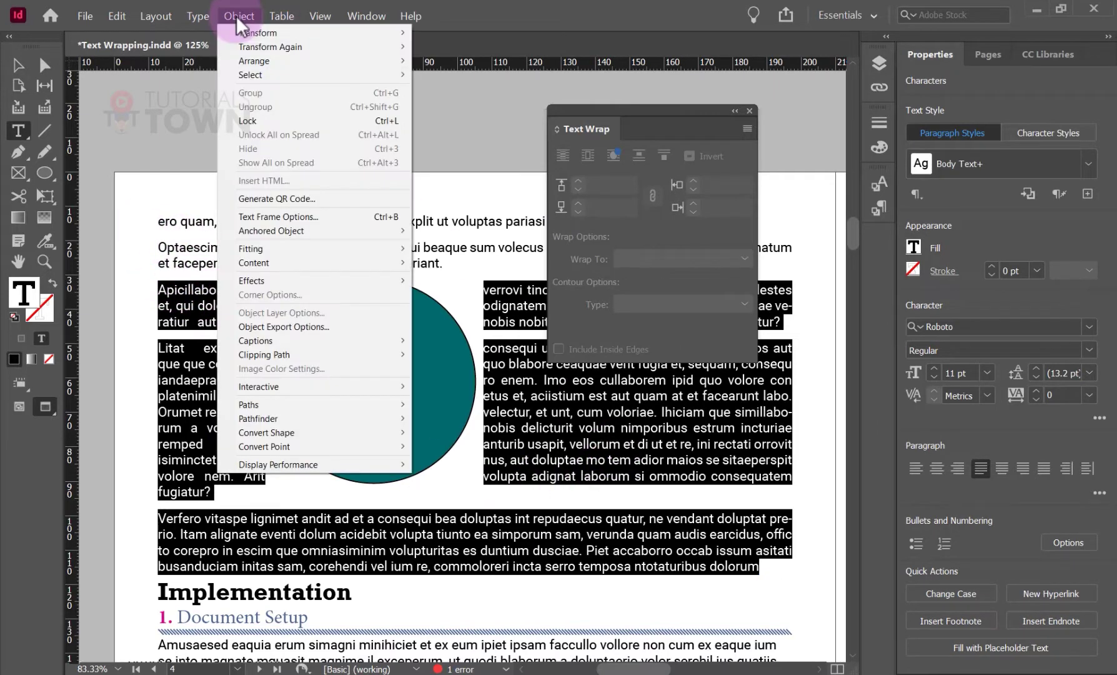
pyautogui.click(266, 218)
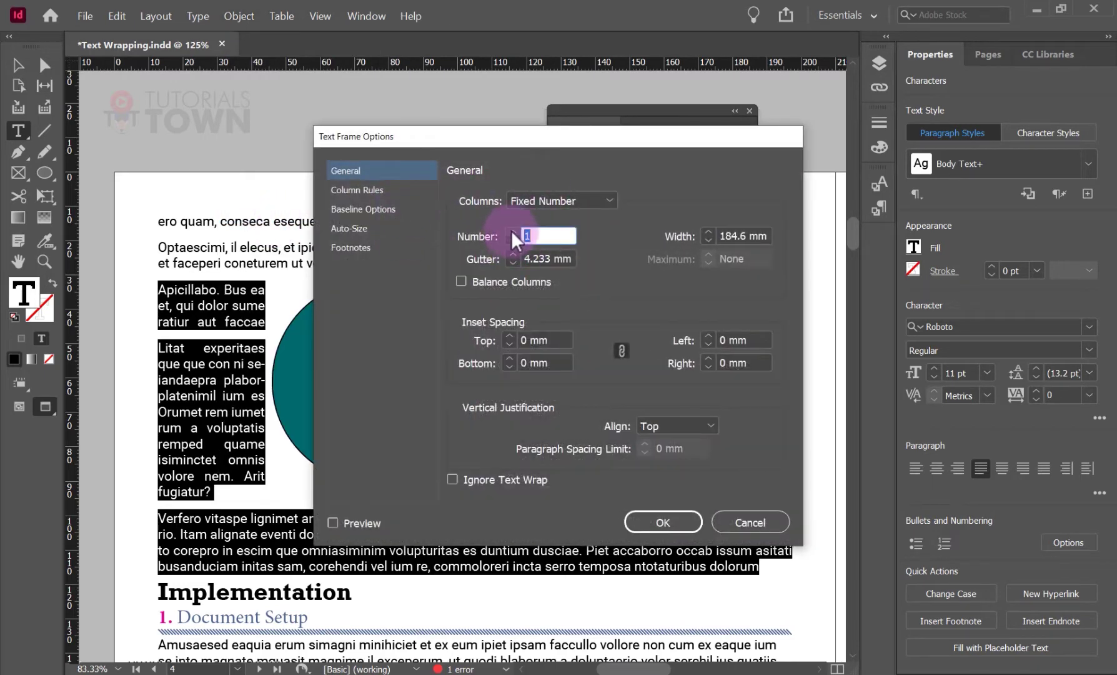
pyautogui.click(333, 523)
pyautogui.moveTo(515, 132); pyautogui.dragTo(732, 49)
pyautogui.click(731, 149)
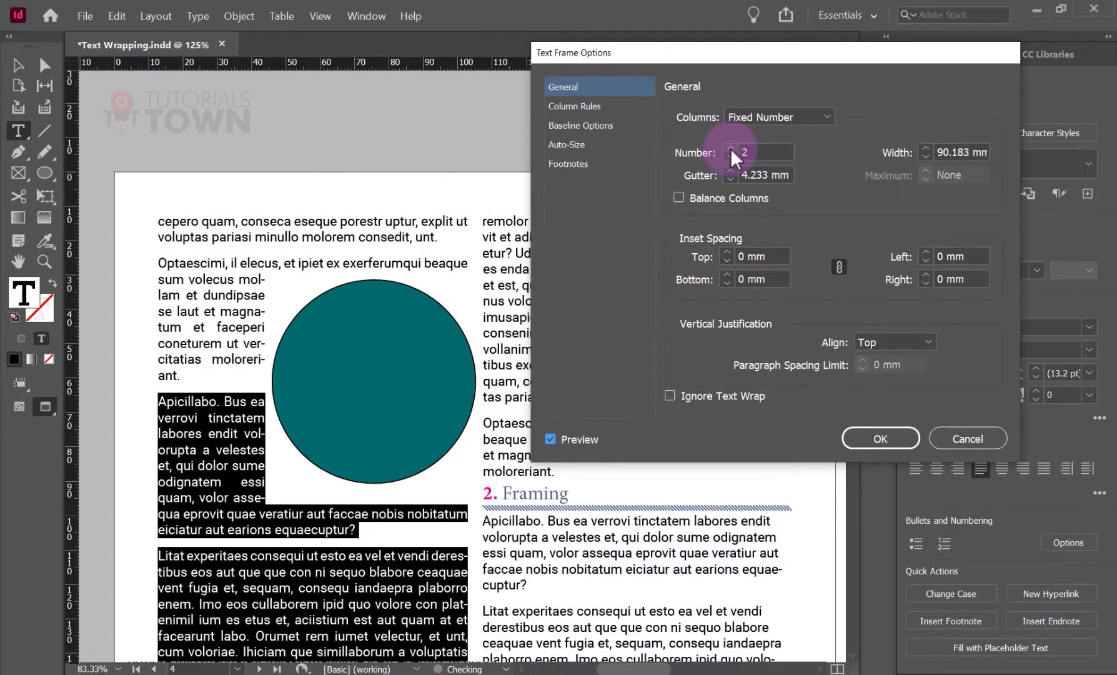
pyautogui.click(730, 149)
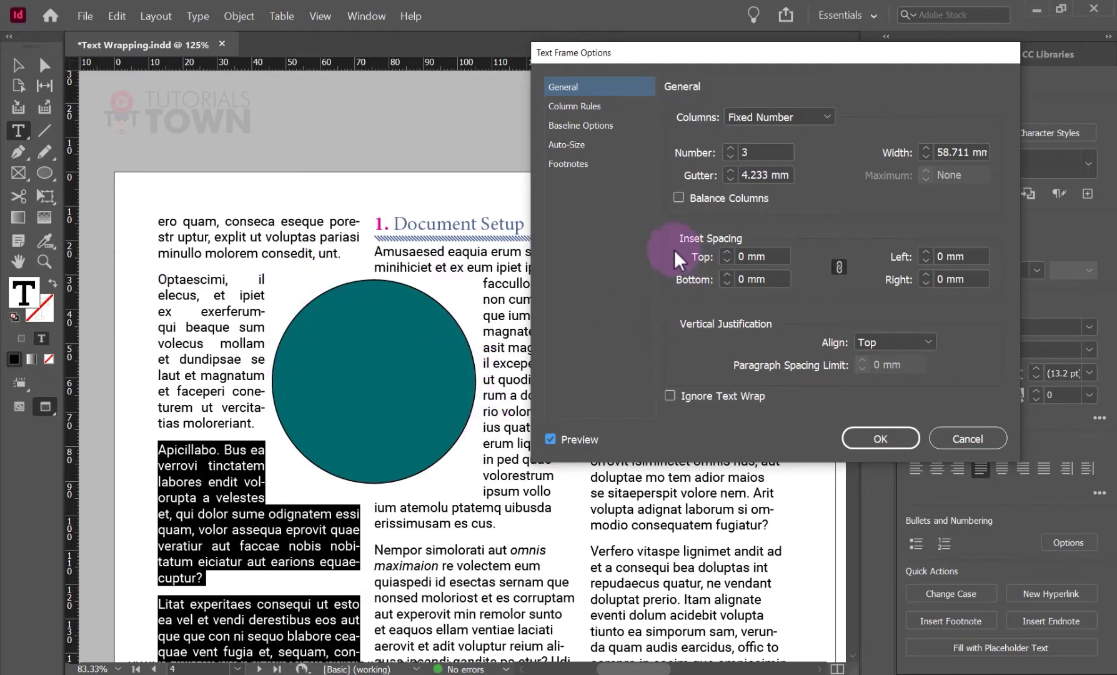
# Step: Insert column rules between the text frame's columns, apply the frame options and close the Text Wrap settings
pyautogui.click(572, 107)
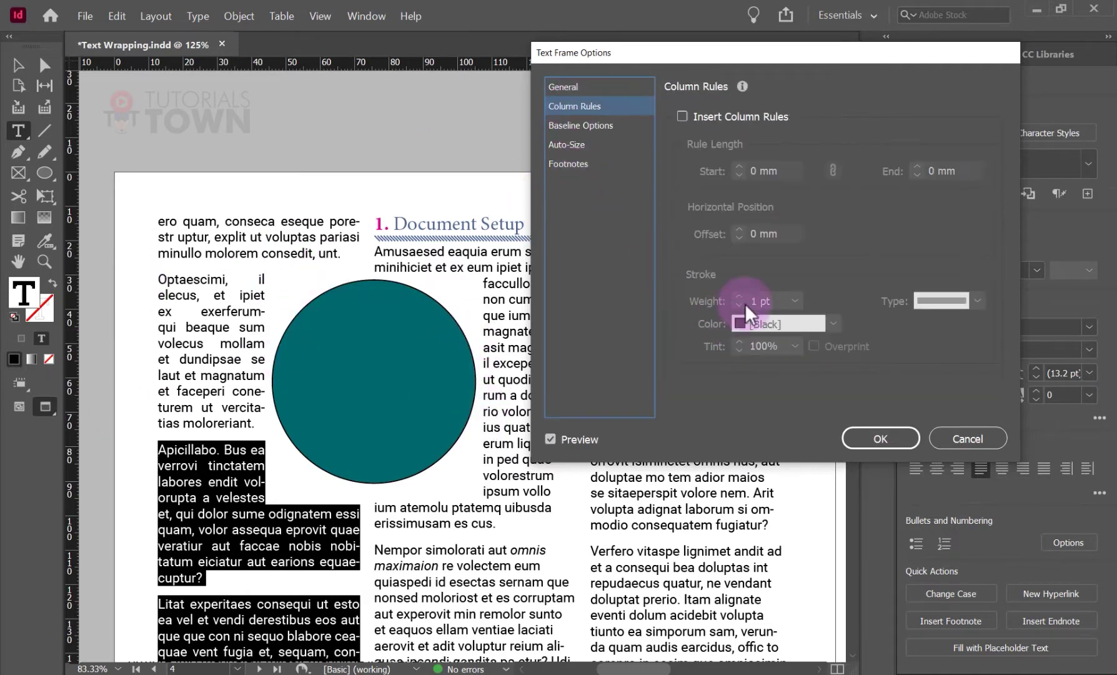
pyautogui.click(684, 117)
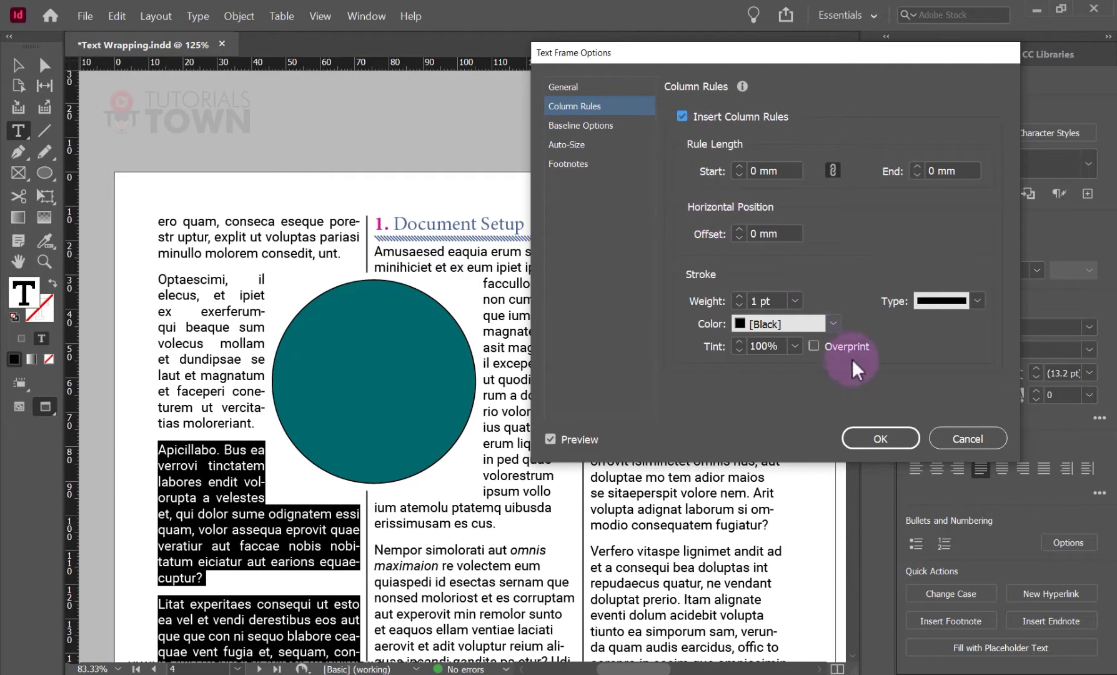
pyautogui.click(875, 438)
pyautogui.click(383, 224)
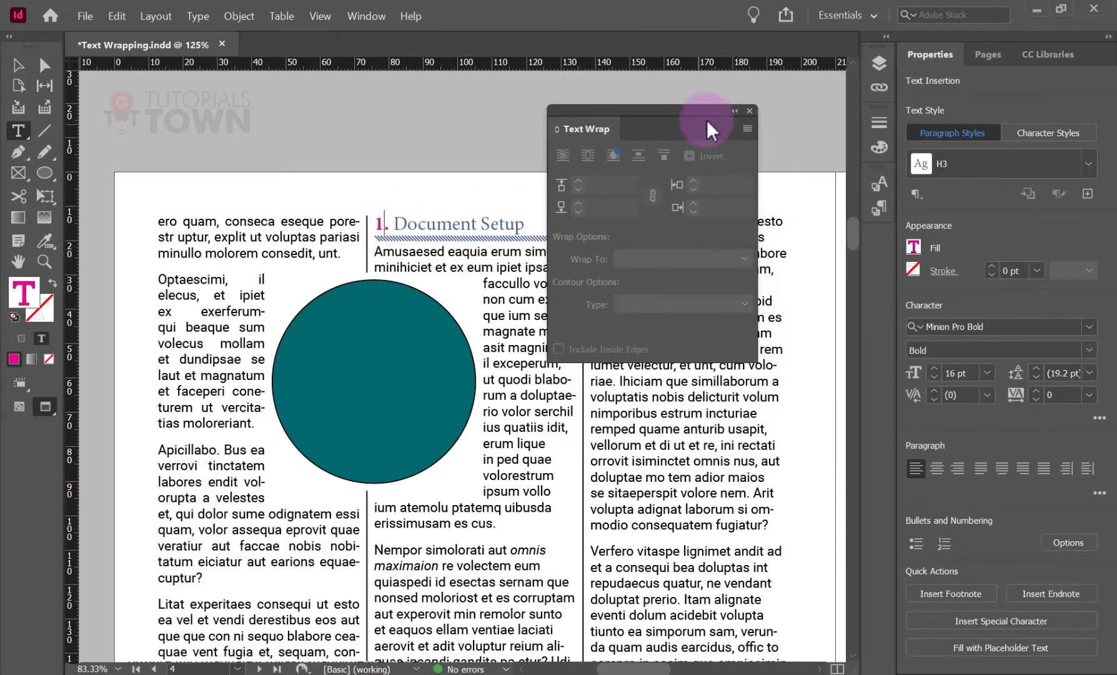
pyautogui.click(749, 110)
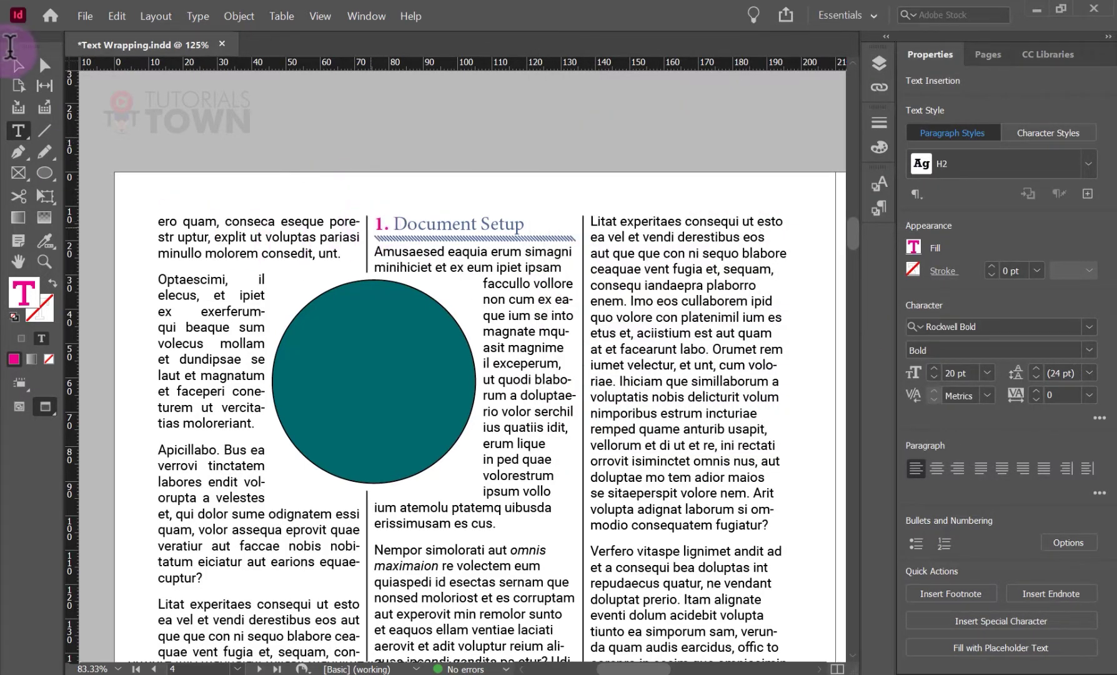
# Step: Examine how the three-column text and its column rules flow around the teal circle
pyautogui.click(18, 67)
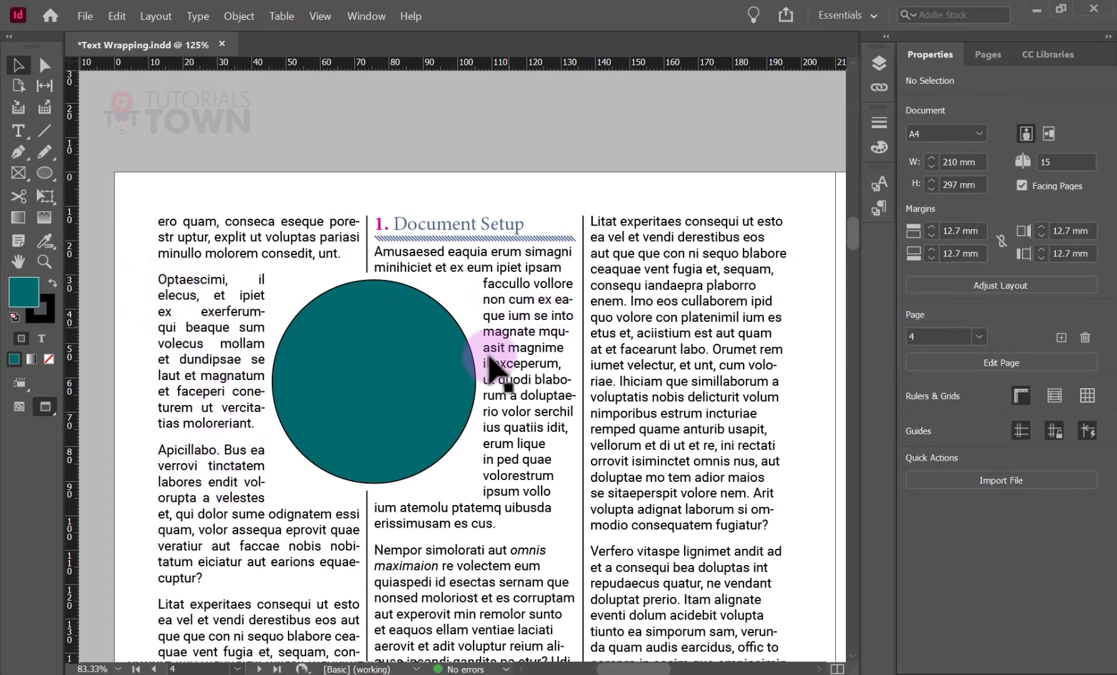
pyautogui.moveTo(407, 532); pyautogui.dragTo(389, 298)
pyautogui.scroll(-4, 400, 375)
pyautogui.moveTo(455, 394); pyautogui.dragTo(400, 462)
pyautogui.scroll(3, 388, 435)
pyautogui.moveTo(570, 358); pyautogui.dragTo(331, 257)
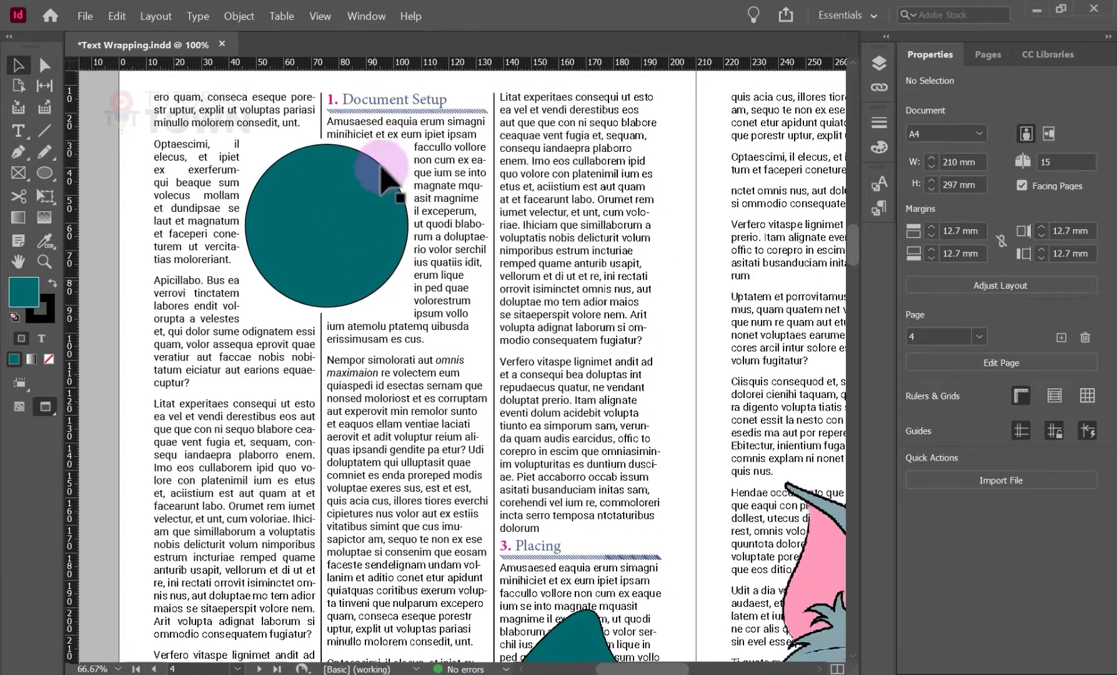
pyautogui.click(322, 261)
pyautogui.click(287, 192)
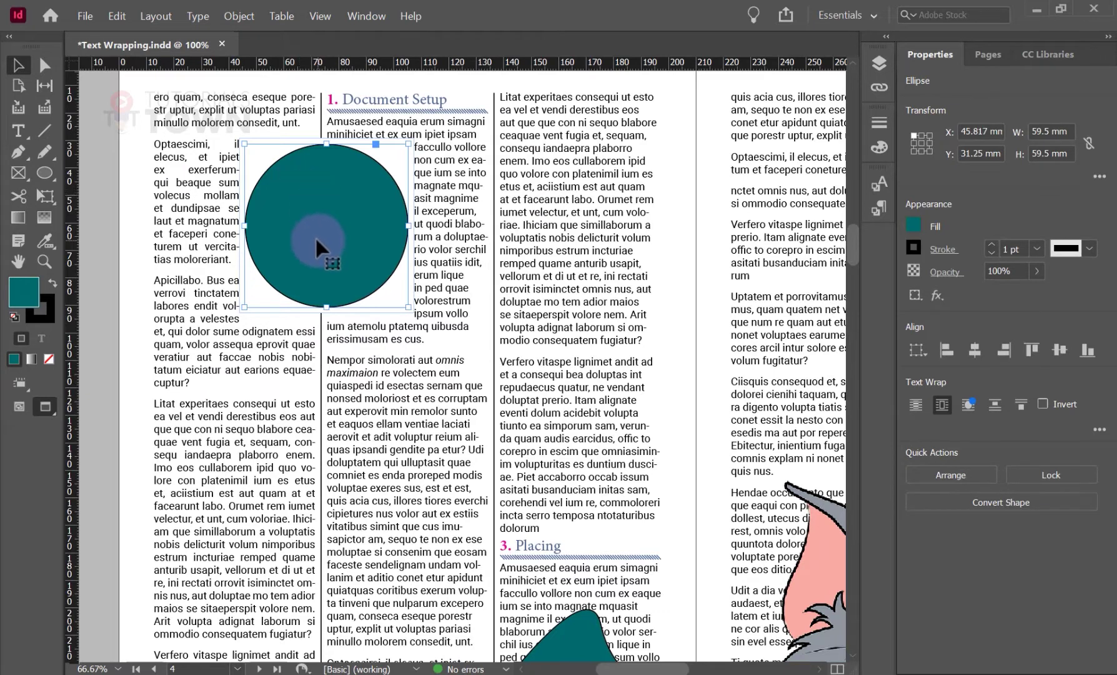
# Step: Undo the three-column layout and the column rules on the body text frame, and deselect everything
pyautogui.hotkey('ctrl', 'z')
pyautogui.hotkey('ctrl', 'z')
pyautogui.hotkey('ctrl', 'z')
pyautogui.hotkey('ctrl', 'z')
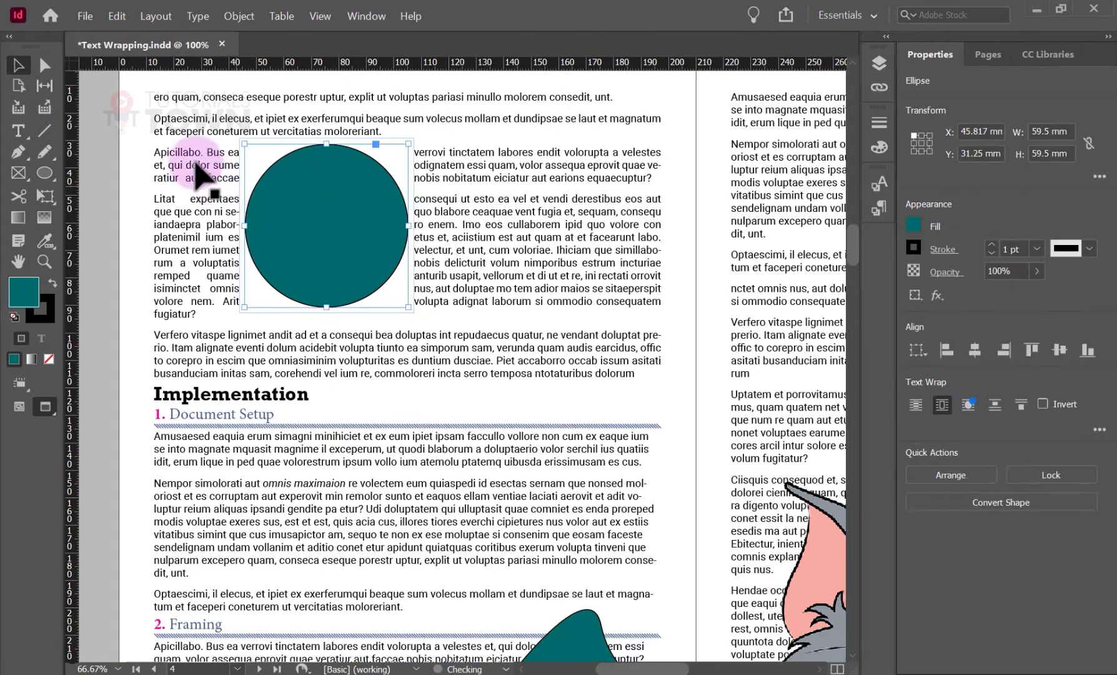
pyautogui.click(357, 153)
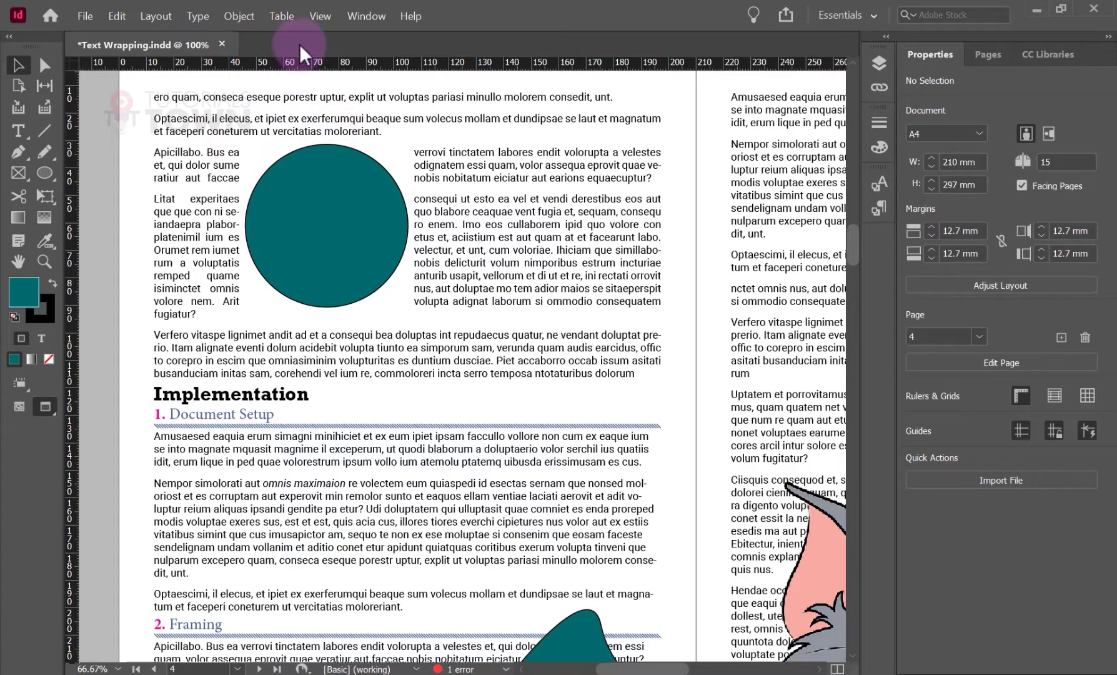
# Step: Show the Text Wrap settings and make the text wrap around the teal circle's object shape
pyautogui.click(371, 14)
pyautogui.click(384, 340)
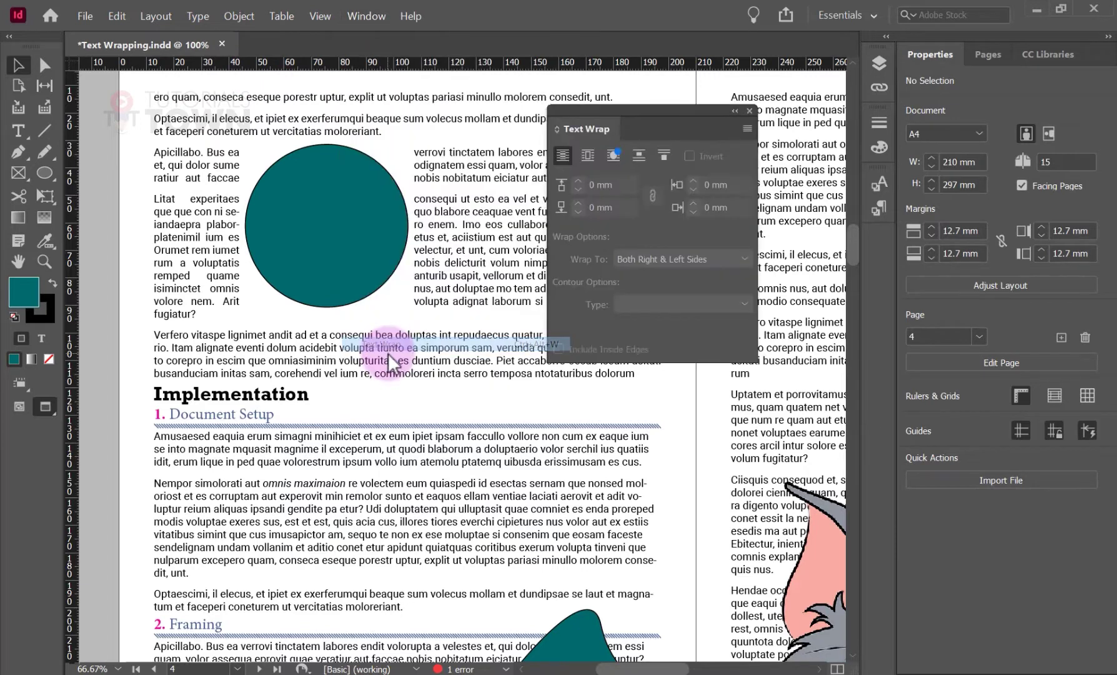
pyautogui.click(334, 250)
pyautogui.click(588, 155)
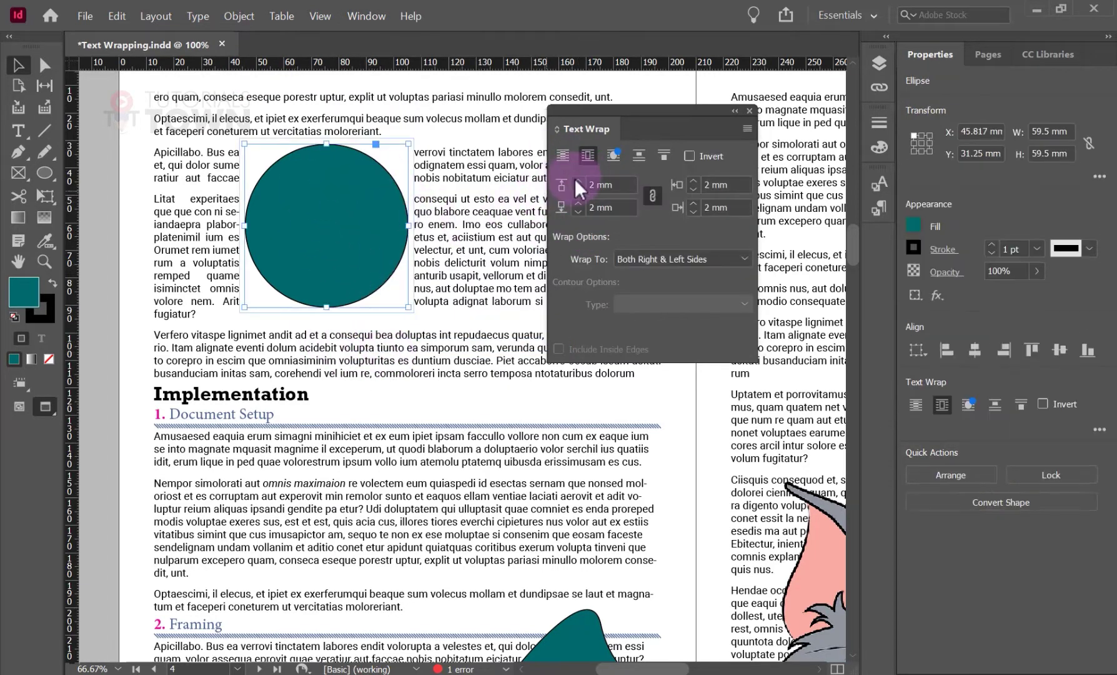
pyautogui.click(612, 156)
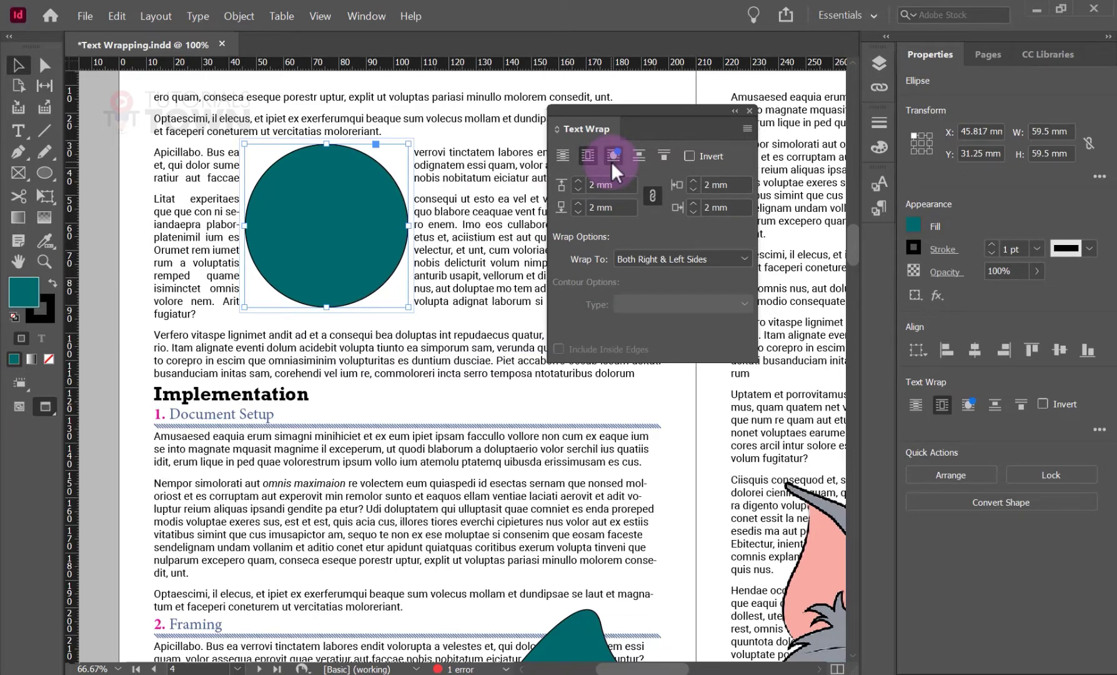
# Step: Set the teal circle's text wrap offset to 3 mm, keeping Wrap To at Both Right & Left Sides
pyautogui.click(99, 191)
pyautogui.click(373, 298)
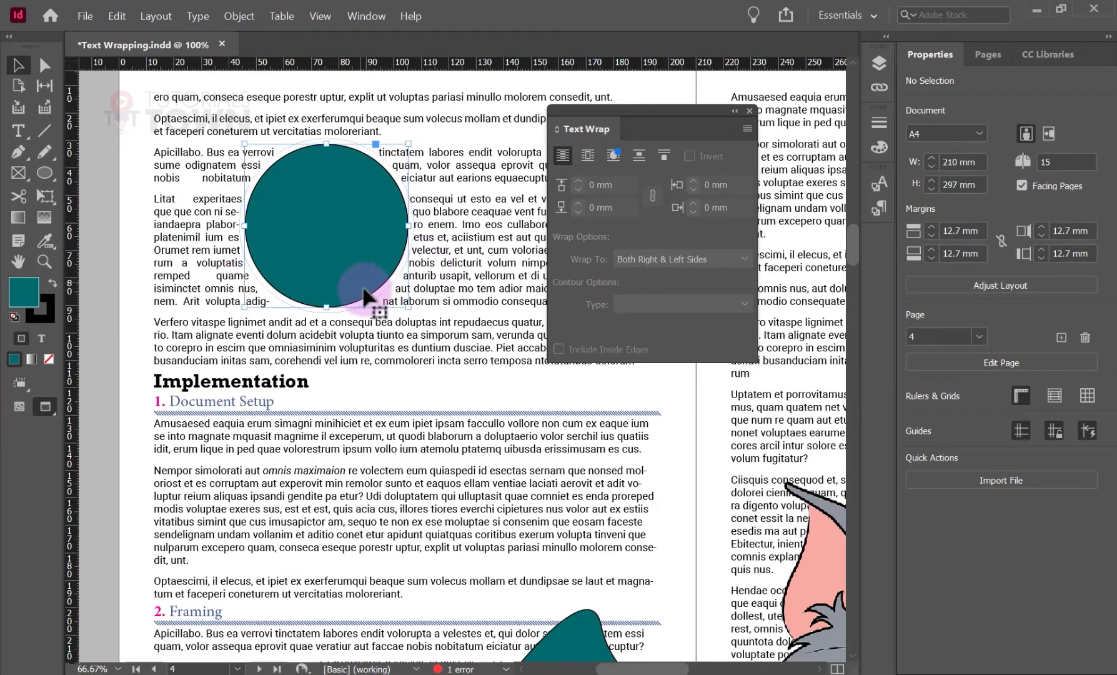
pyautogui.click(597, 182)
pyautogui.click(583, 179)
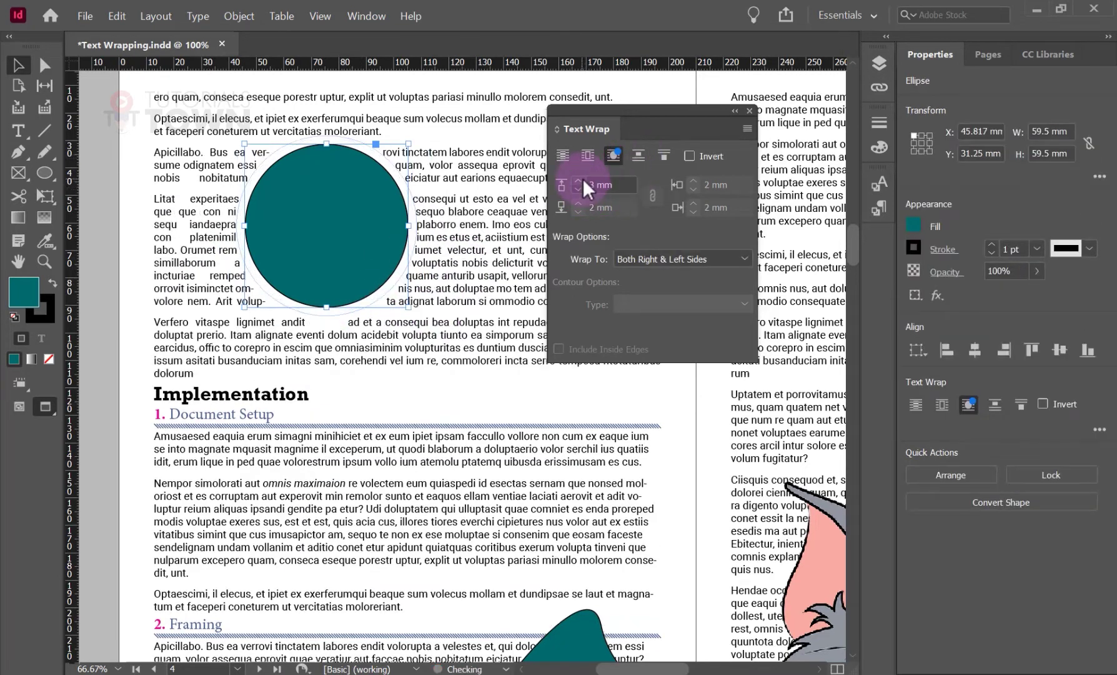
pyautogui.click(643, 260)
pyautogui.click(643, 260)
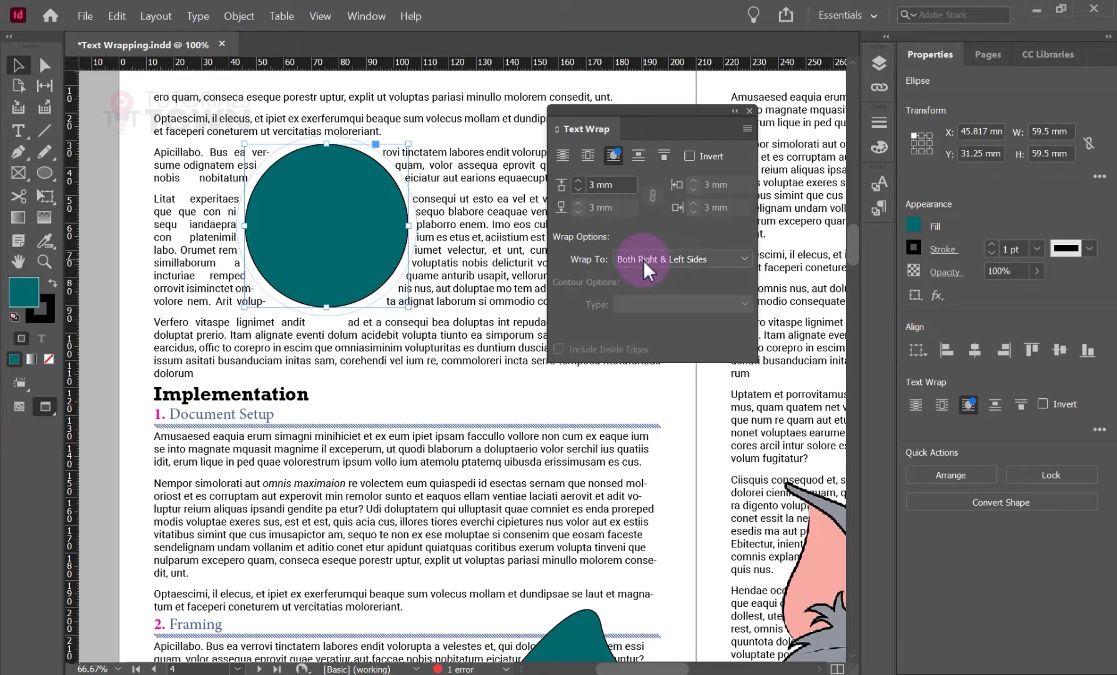
# Step: Wrap the text around the object shape of the teal freeform path near the foot of page 4
pyautogui.click(435, 445)
pyautogui.moveTo(529, 550); pyautogui.dragTo(363, 248)
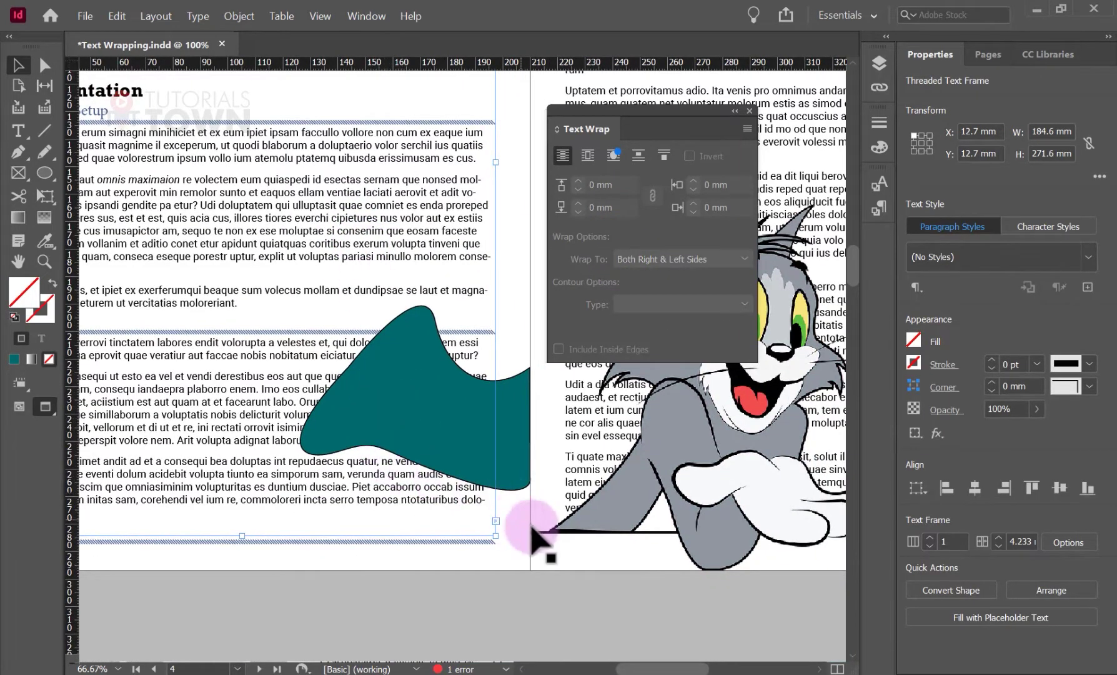
pyautogui.click(513, 464)
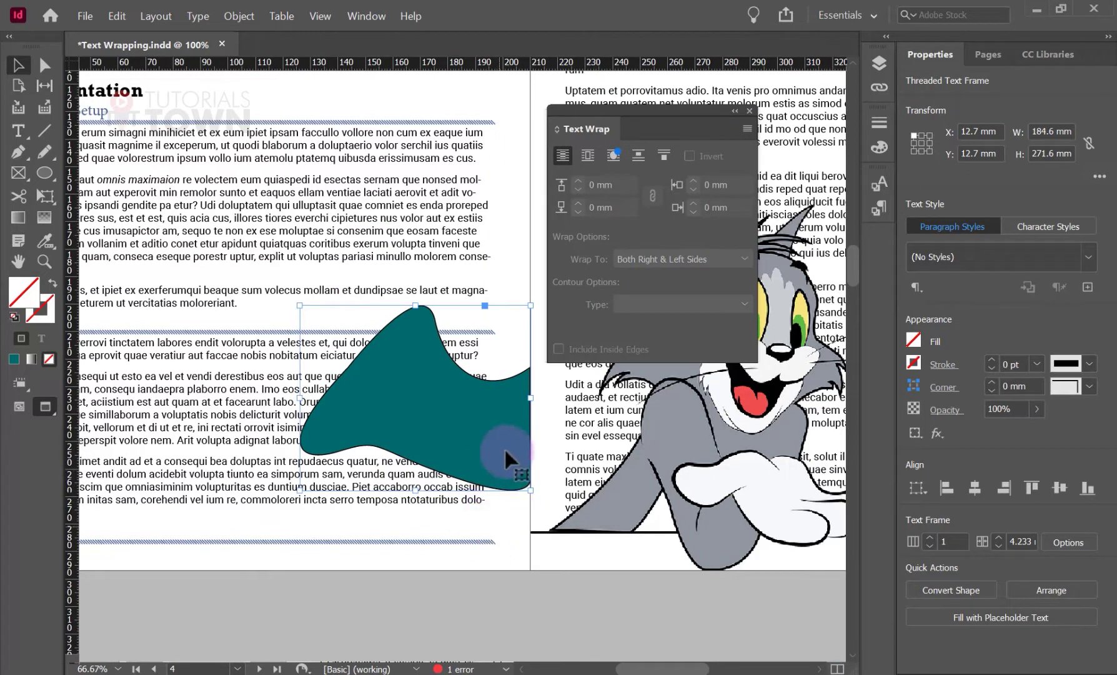
pyautogui.click(617, 157)
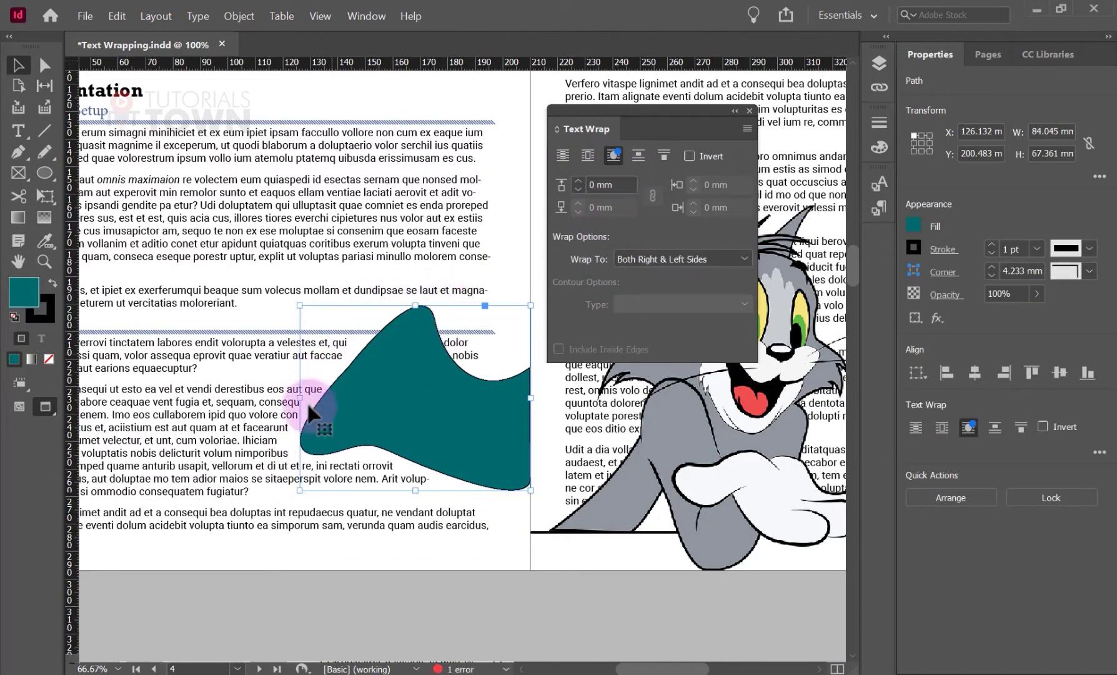
# Step: Raise the freeform path's text wrap offset to 3 mm and reduce it to bring the text closer to the outline
pyautogui.click(581, 182)
pyautogui.click(581, 181)
pyautogui.click(581, 181)
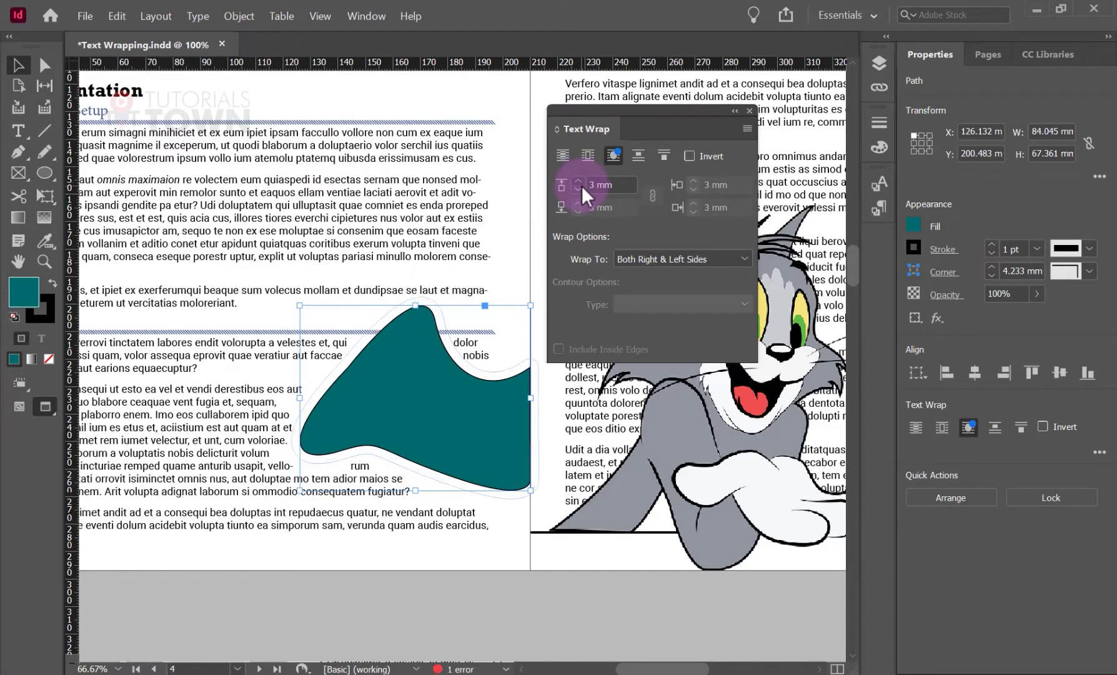
pyautogui.click(581, 188)
pyautogui.click(582, 188)
pyautogui.click(581, 188)
pyautogui.click(513, 244)
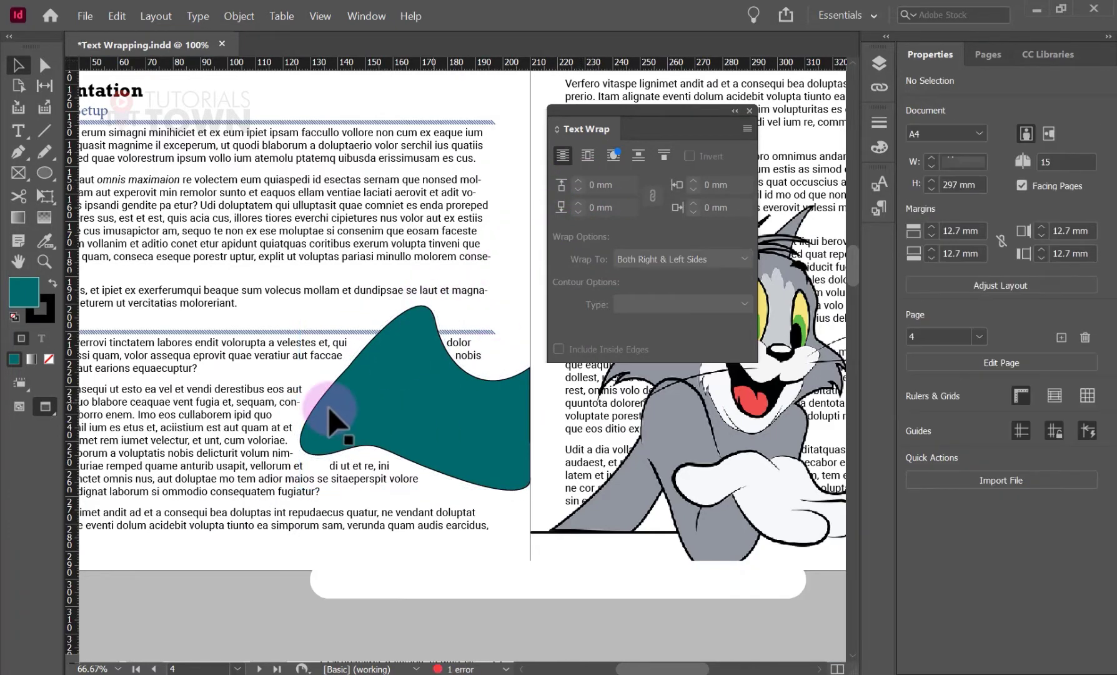
# Step: Place the cathedral dome photo from the 017-Text Wrapping Assets folder into the teal circle
pyautogui.scroll(-3, 331, 425)
pyautogui.scroll(3, 331, 439)
pyautogui.moveTo(365, 295); pyautogui.dragTo(458, 430)
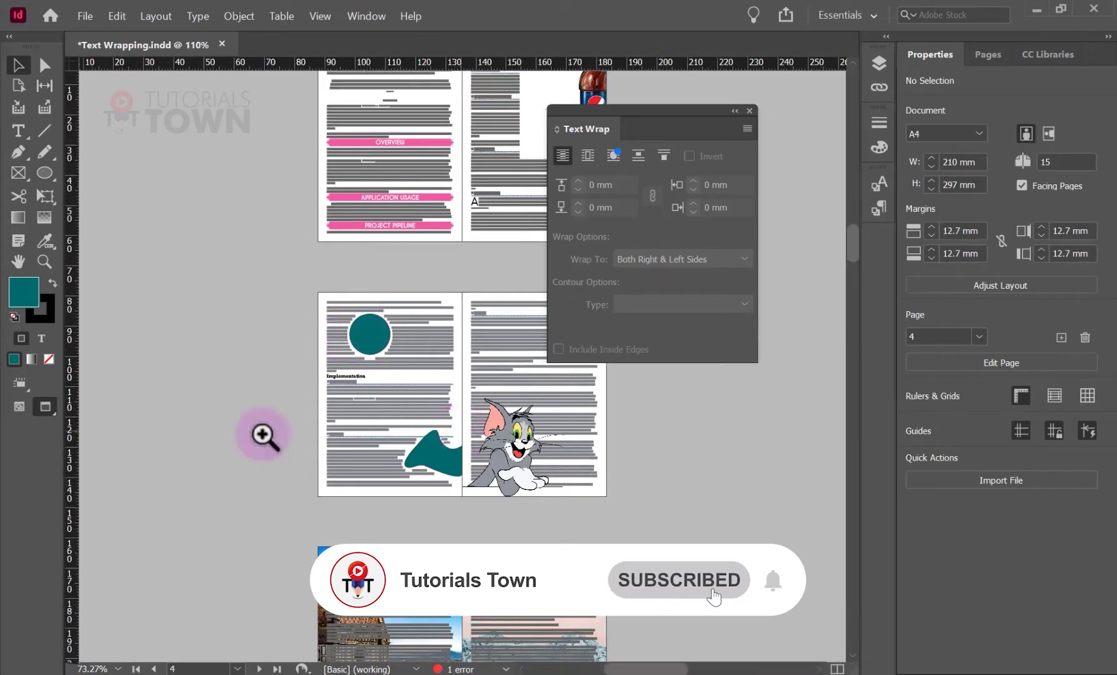
pyautogui.moveTo(291, 301); pyautogui.dragTo(353, 371)
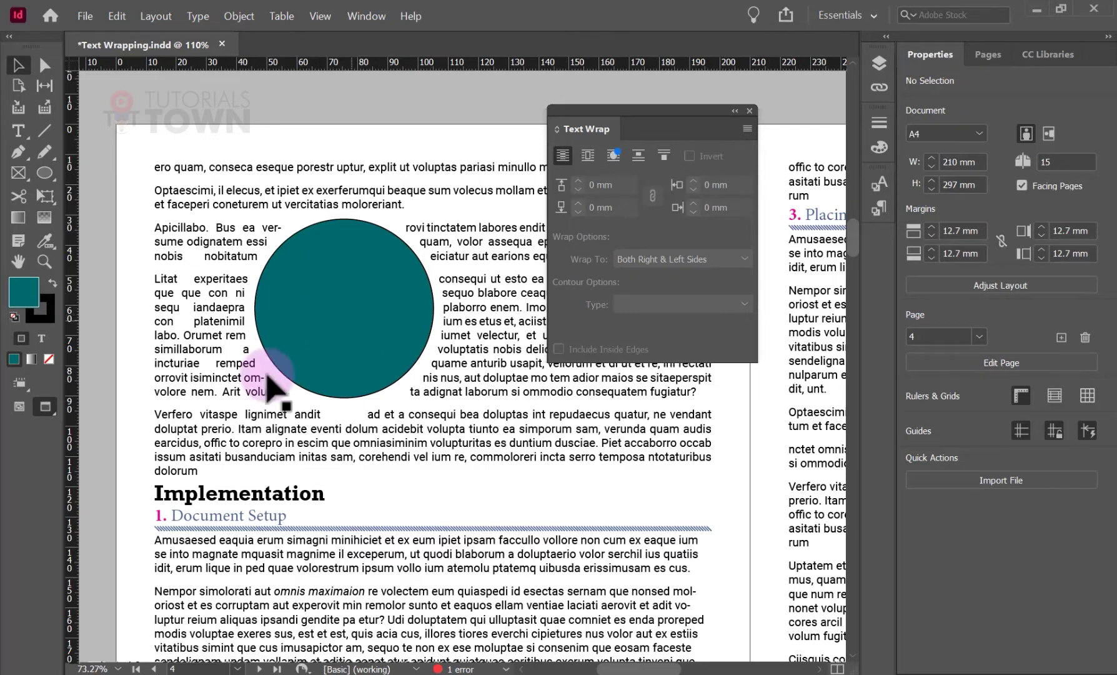
pyautogui.click(366, 291)
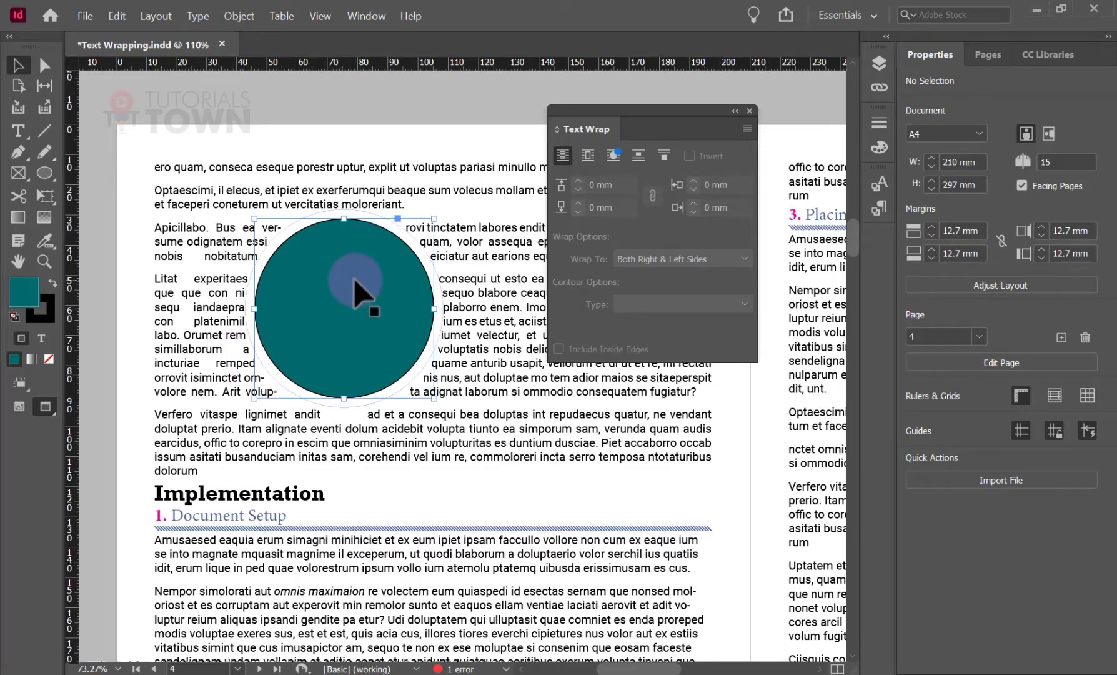
pyautogui.click(85, 15)
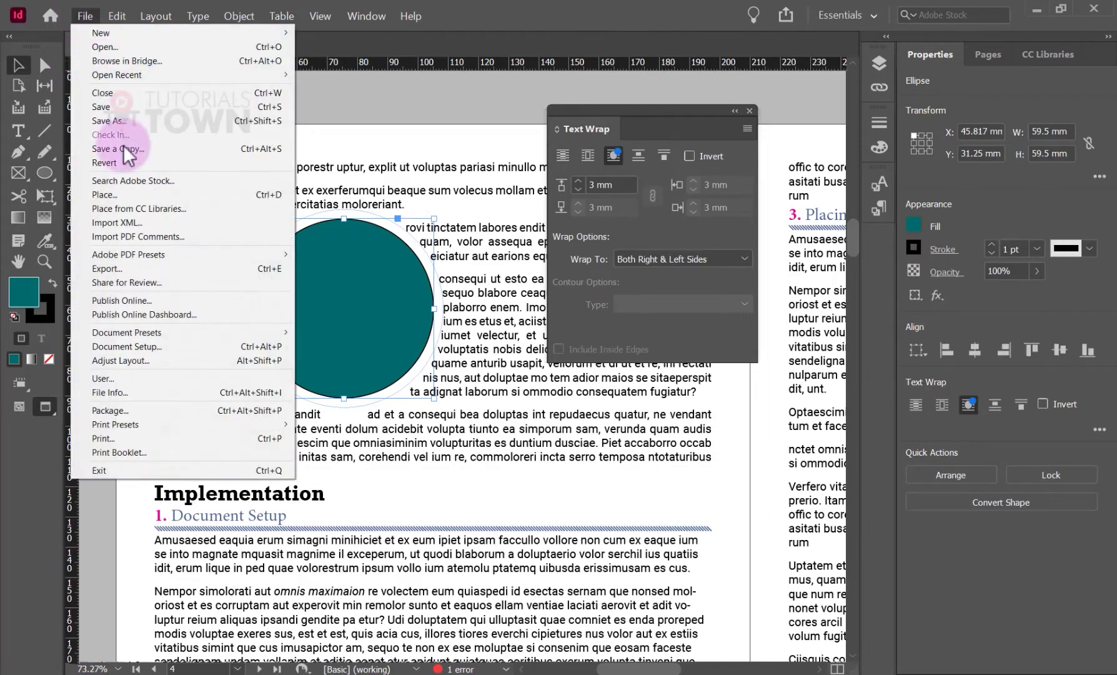
pyautogui.click(146, 195)
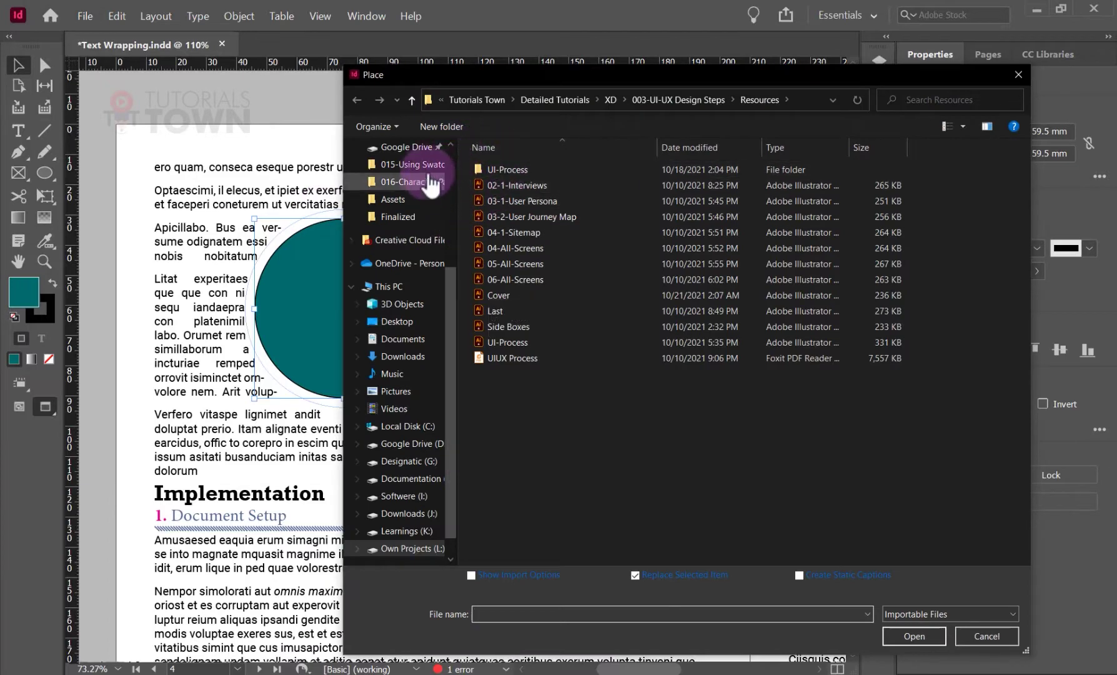
pyautogui.scroll(4, 437, 231)
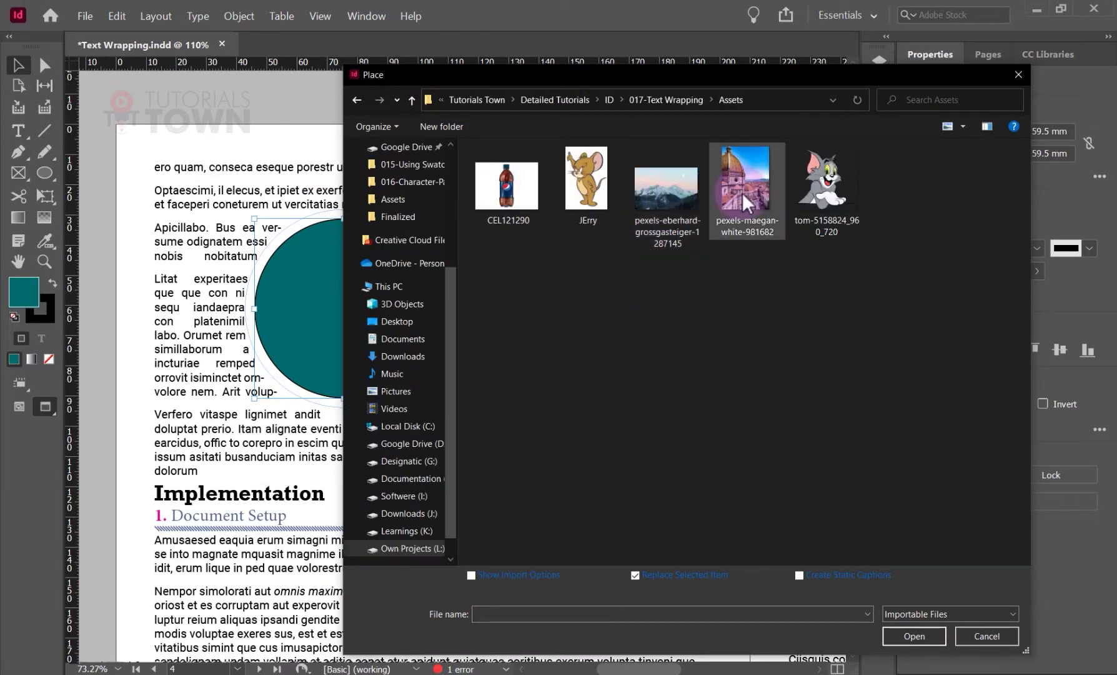
pyautogui.doubleClick(742, 192)
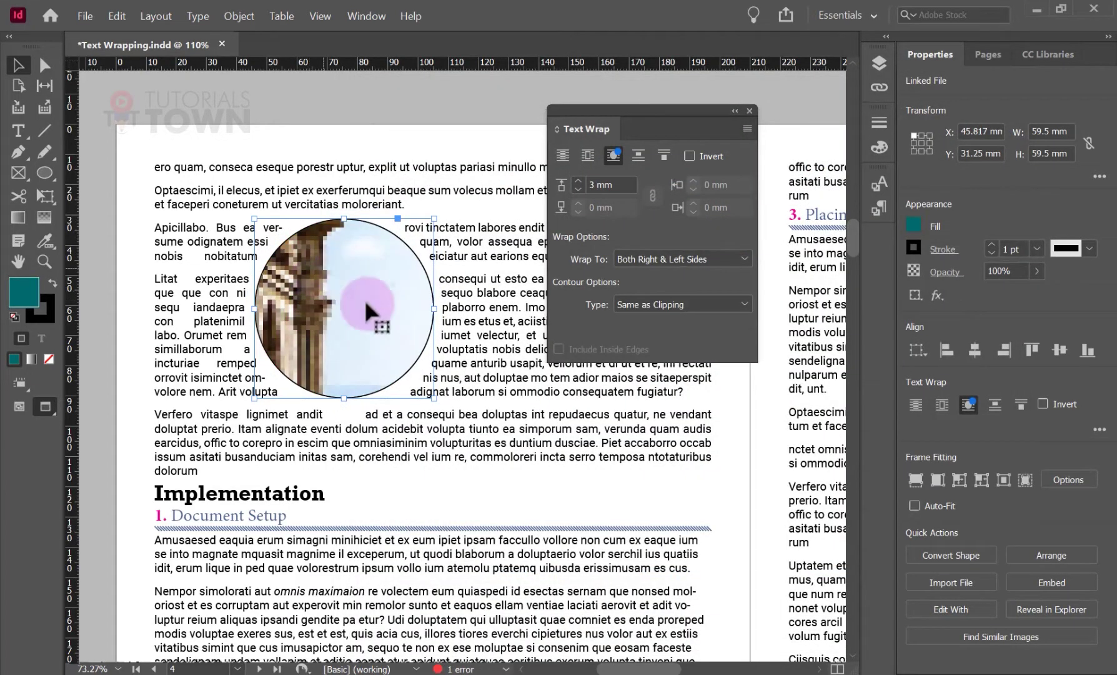
# Step: Fit the photo inside the circle with Fill Frame Proportionally, and apply Content-Aware Fit
pyautogui.rightClick(330, 307)
pyautogui.moveTo(369, 453)
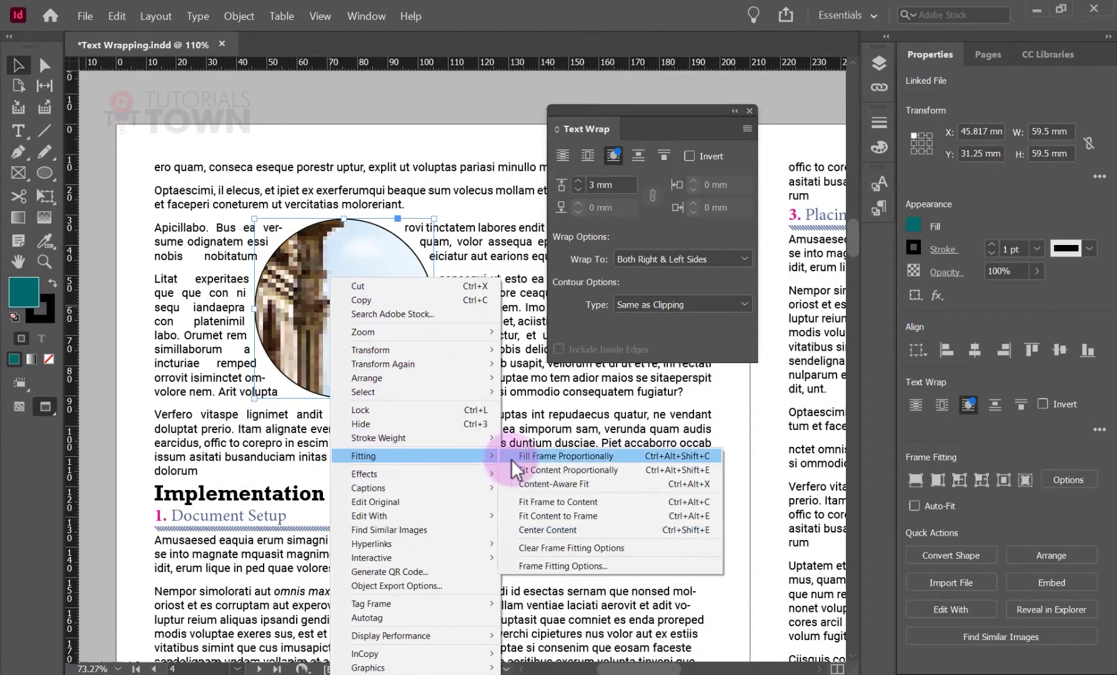
pyautogui.click(558, 457)
pyautogui.rightClick(323, 270)
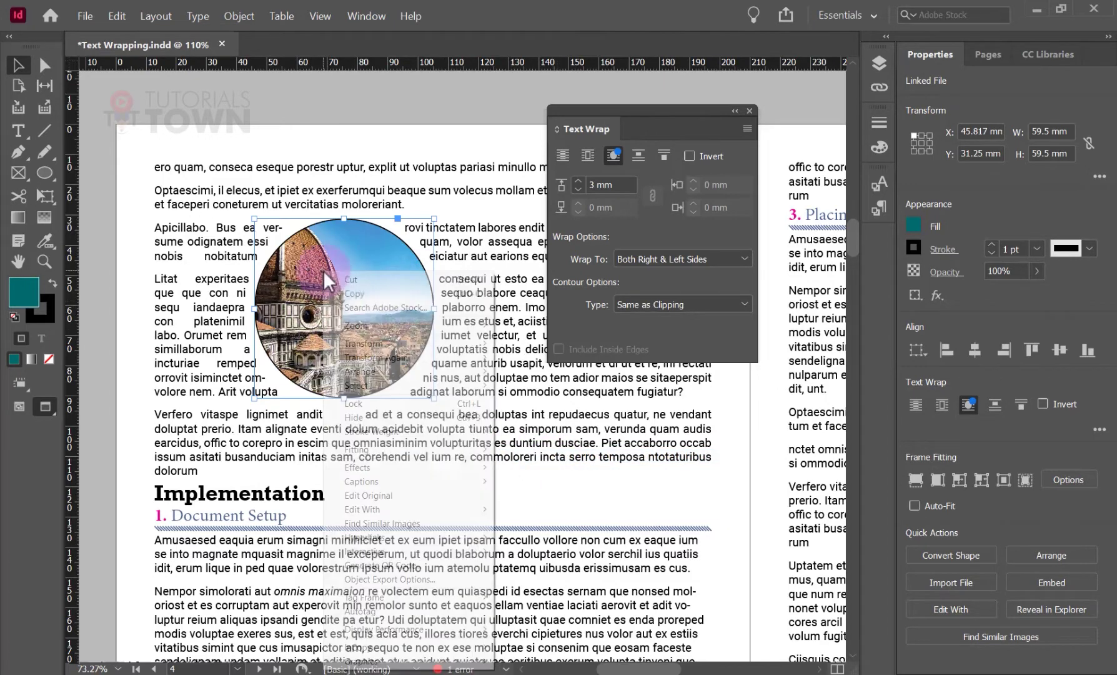
pyautogui.moveTo(385, 450)
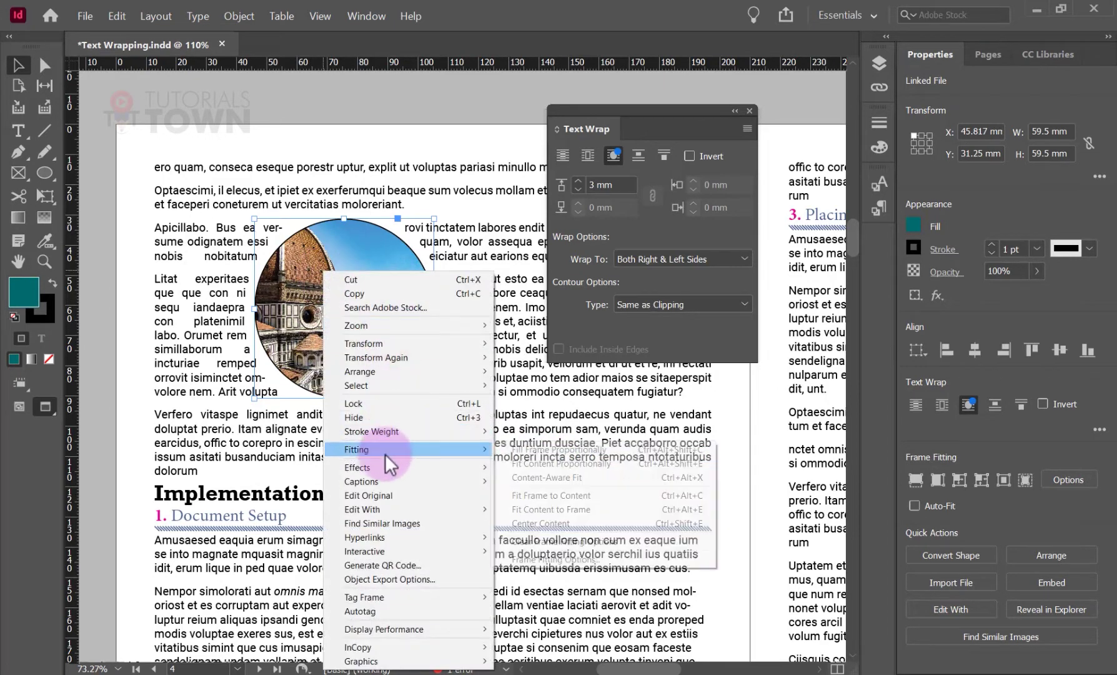
pyautogui.click(542, 476)
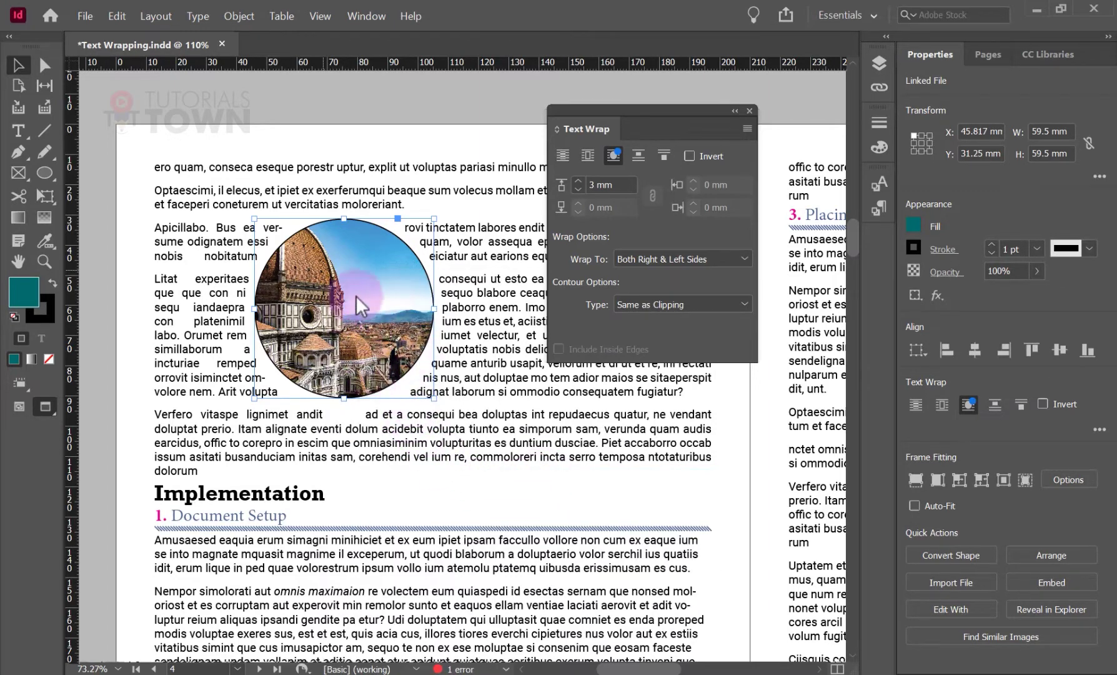
# Step: Undo the last fitting applied to the cathedral dome photo and reselect its circular frame
pyautogui.hotkey('ctrl', 'z')
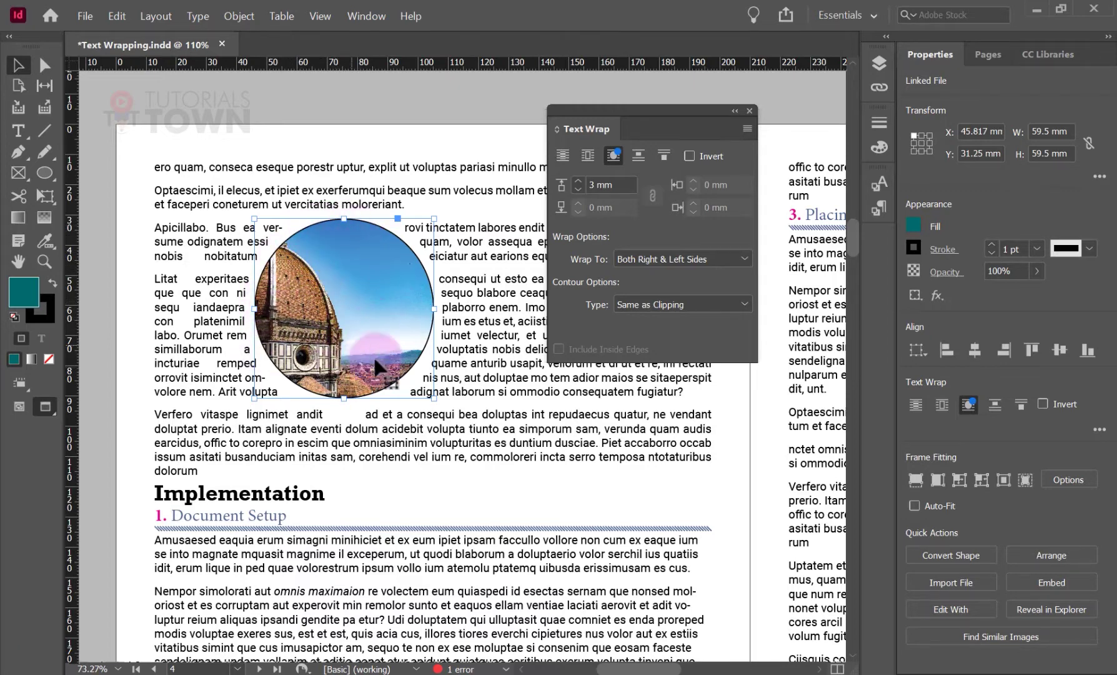
pyautogui.click(314, 342)
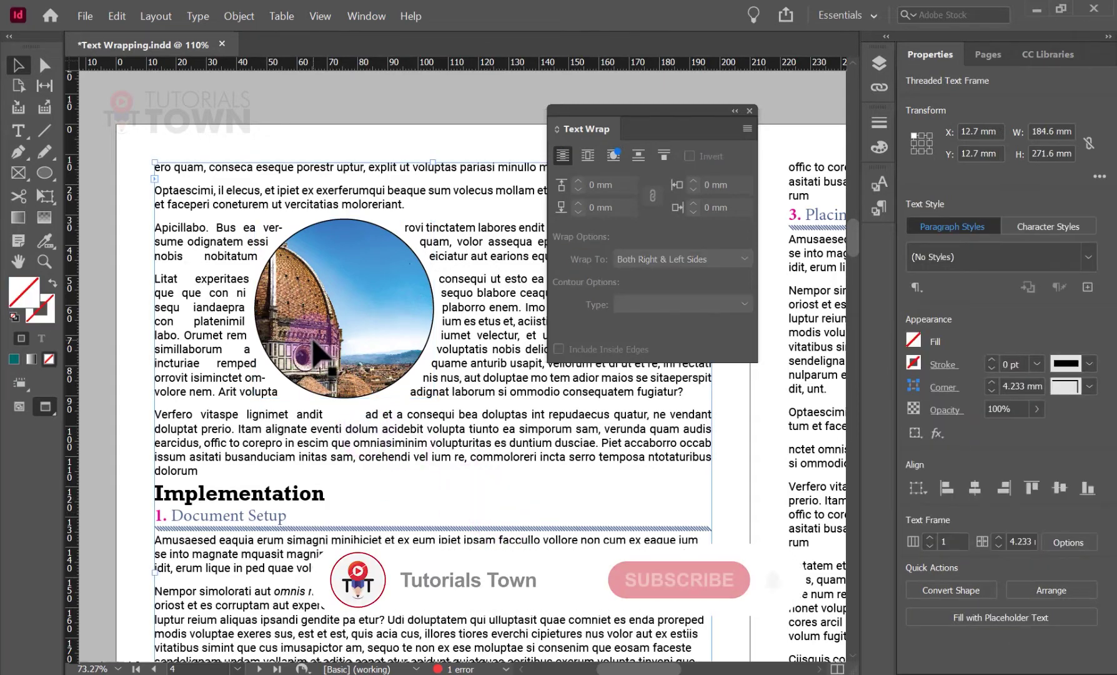
pyautogui.click(314, 353)
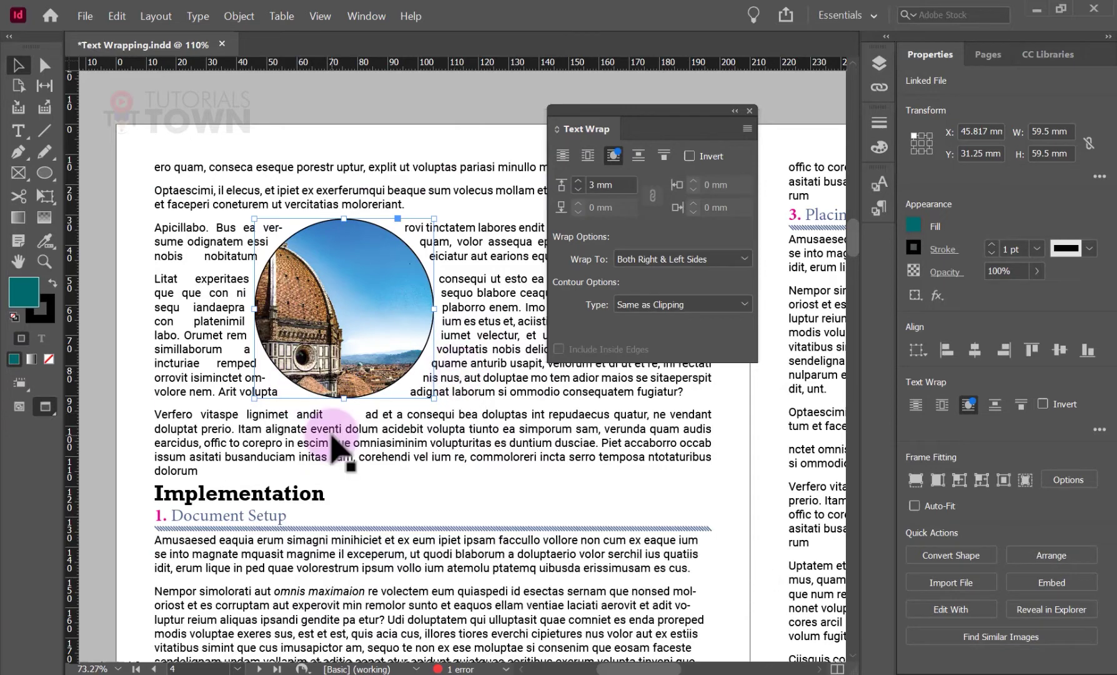
# Step: Examine how the text wraps around the freeform path and around the photo circle on page 4
pyautogui.moveTo(470, 551); pyautogui.dragTo(300, 217)
pyautogui.click(415, 437)
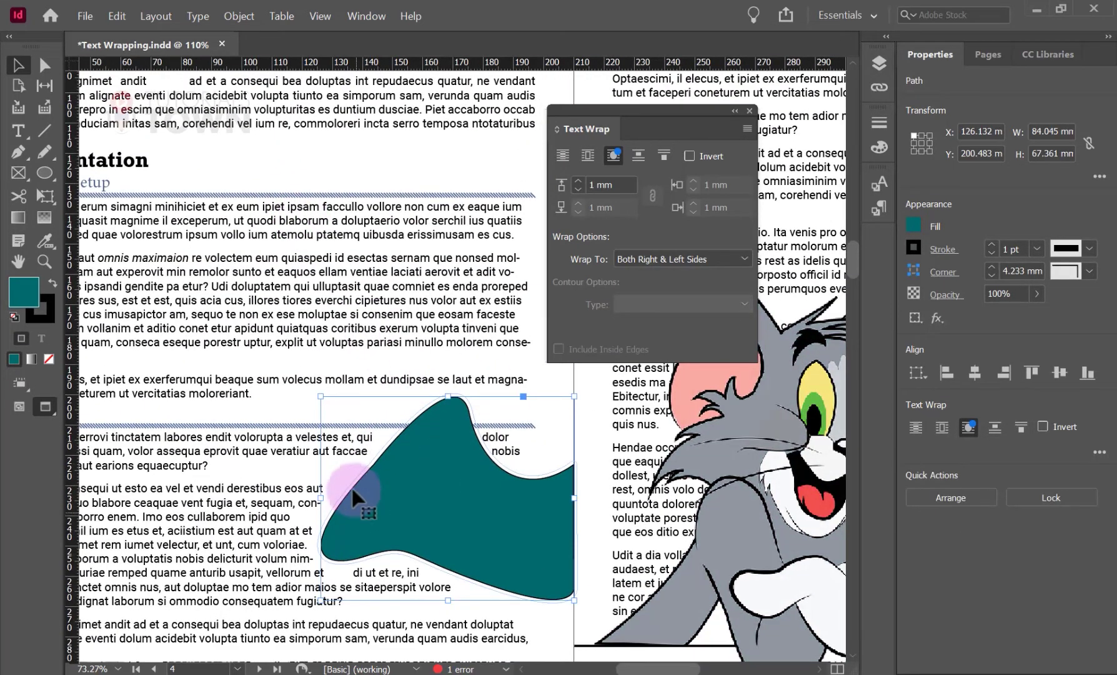
pyautogui.moveTo(240, 225); pyautogui.dragTo(280, 585)
pyautogui.click(202, 347)
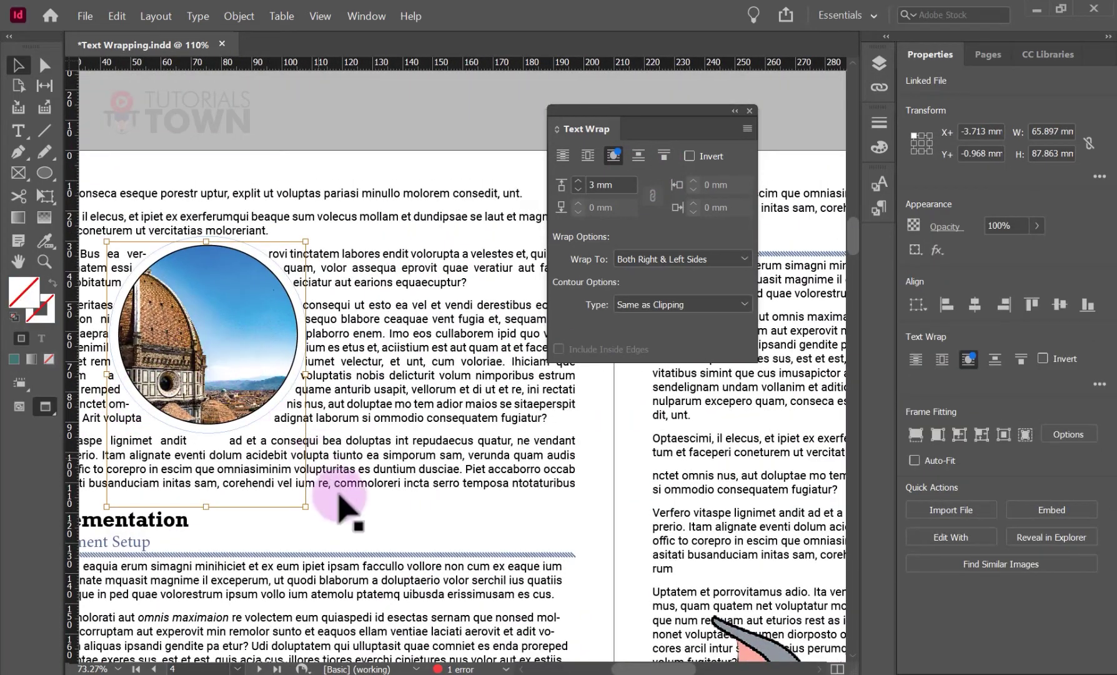
pyautogui.click(378, 539)
pyautogui.click(190, 370)
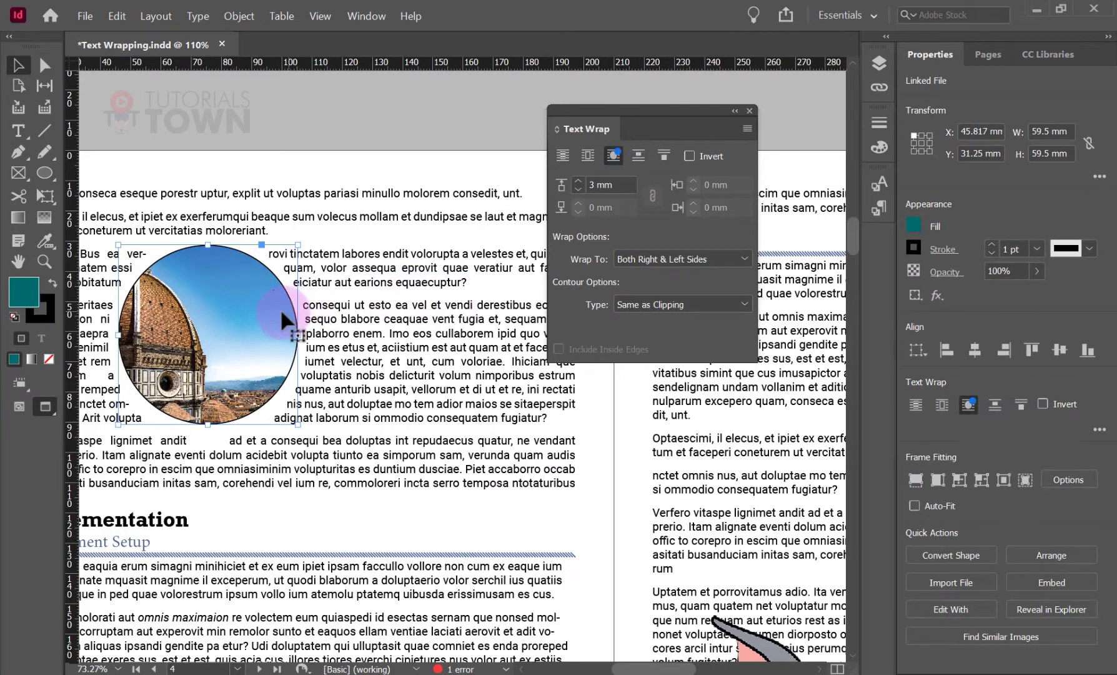
# Step: Move the photo circle to X 78.933 mm, Y 25 mm, in the middle of the page 4 text
pyautogui.hotkey('ctrl', '-')
pyautogui.moveTo(289, 330); pyautogui.dragTo(420, 362)
pyautogui.hotkey('ctrl', 'z')
pyautogui.click(548, 556)
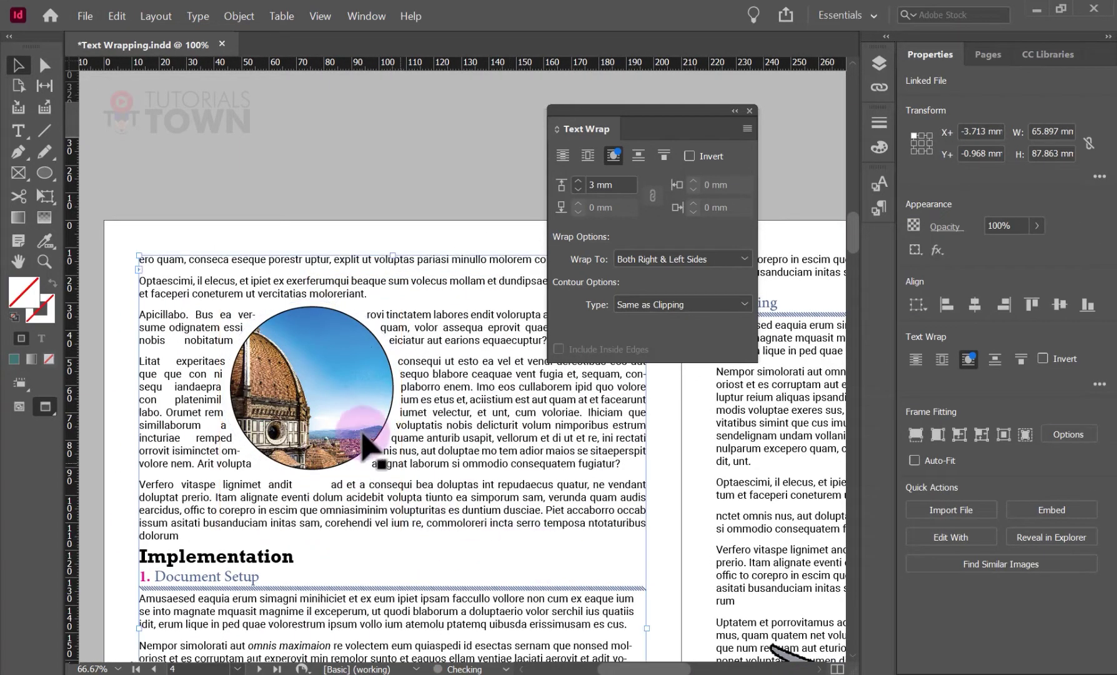
pyautogui.moveTo(374, 420); pyautogui.dragTo(449, 298)
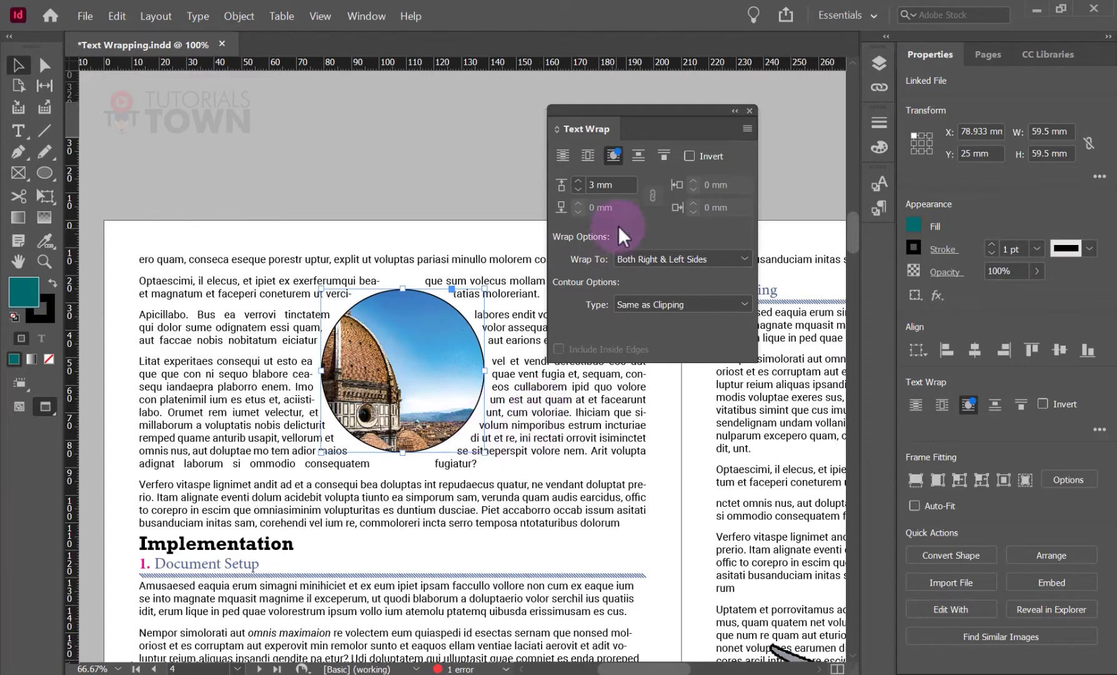
# Step: Set the photo circle's text wrap to Jump Object and check the text above and below it
pyautogui.click(639, 155)
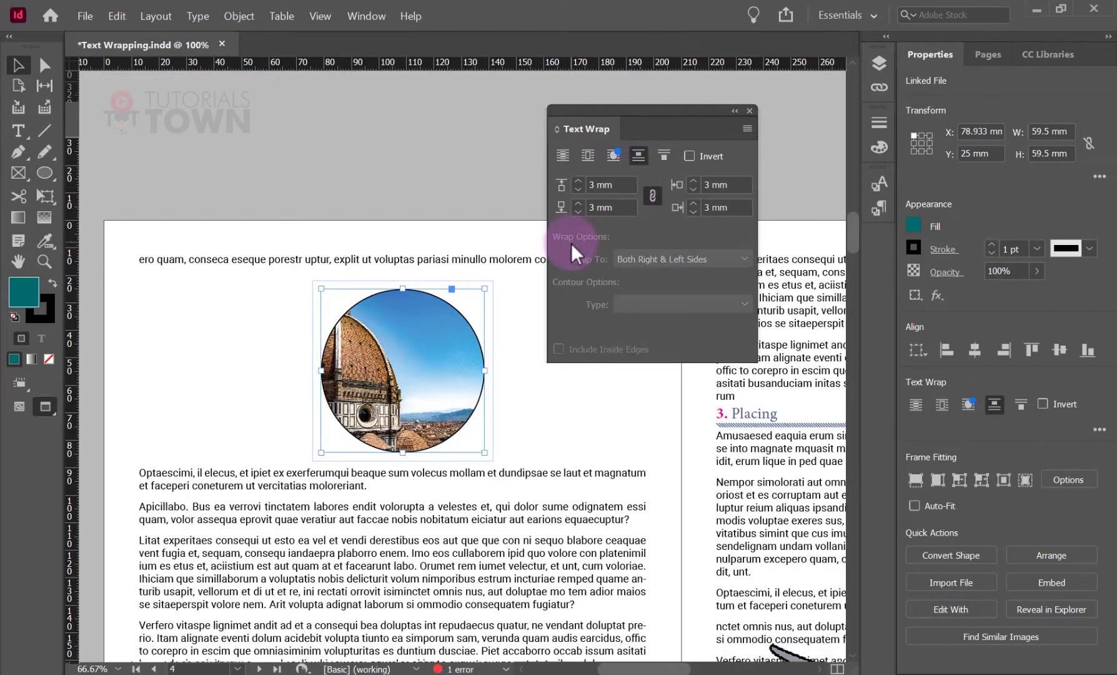
pyautogui.click(235, 392)
pyautogui.click(400, 316)
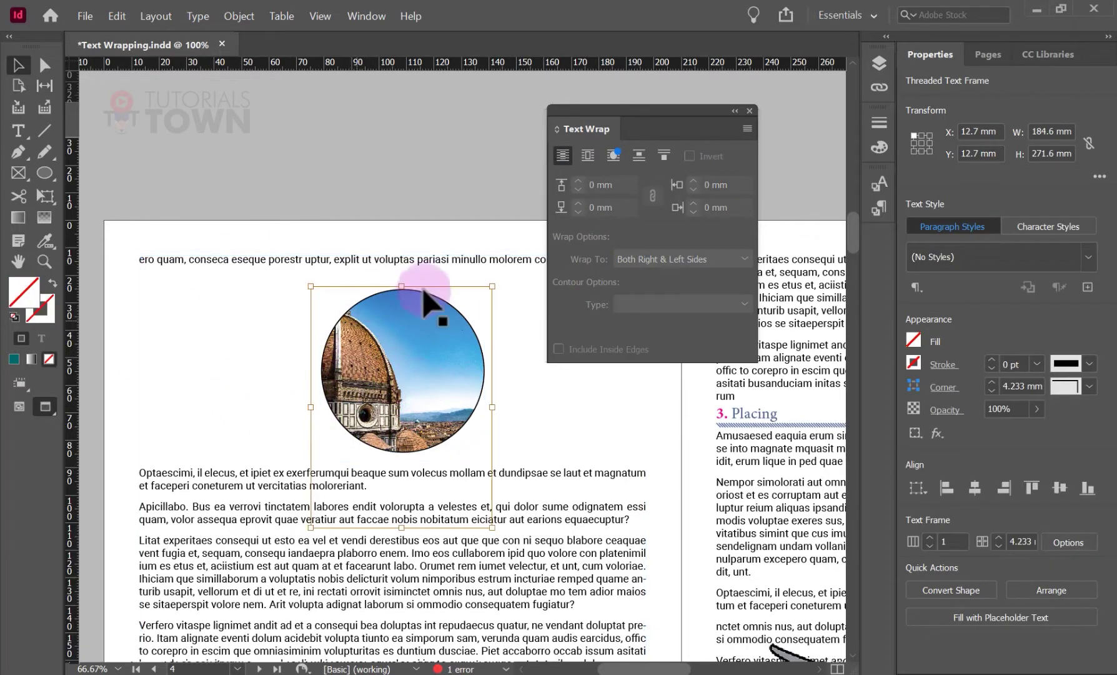
pyautogui.click(484, 212)
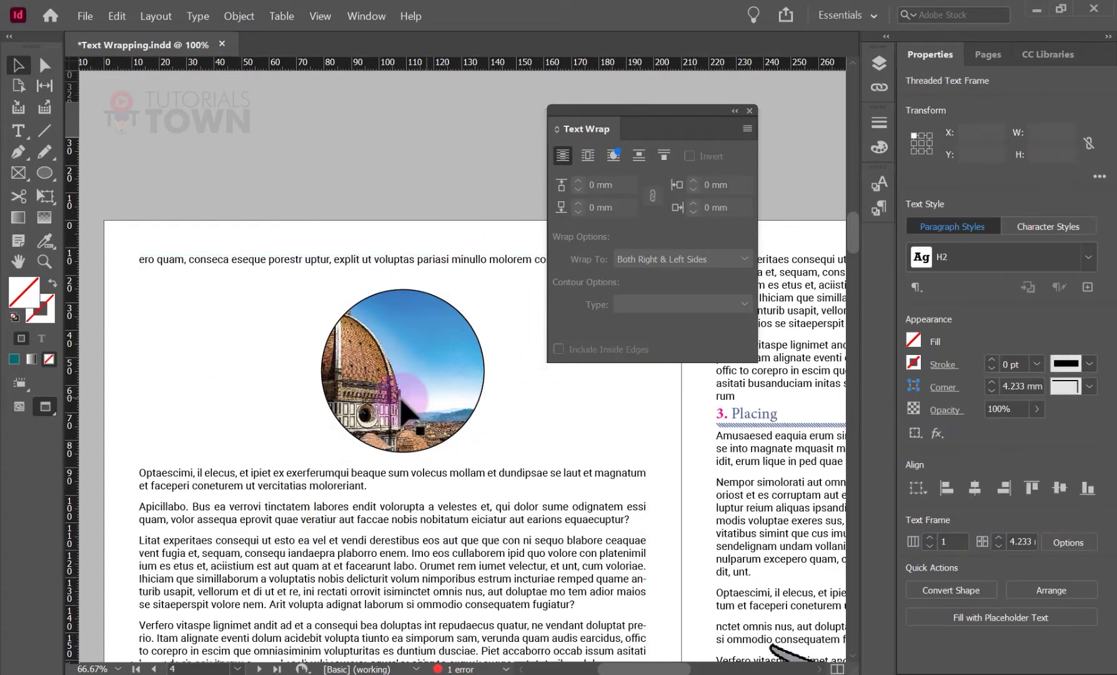
pyautogui.click(476, 331)
pyautogui.click(639, 155)
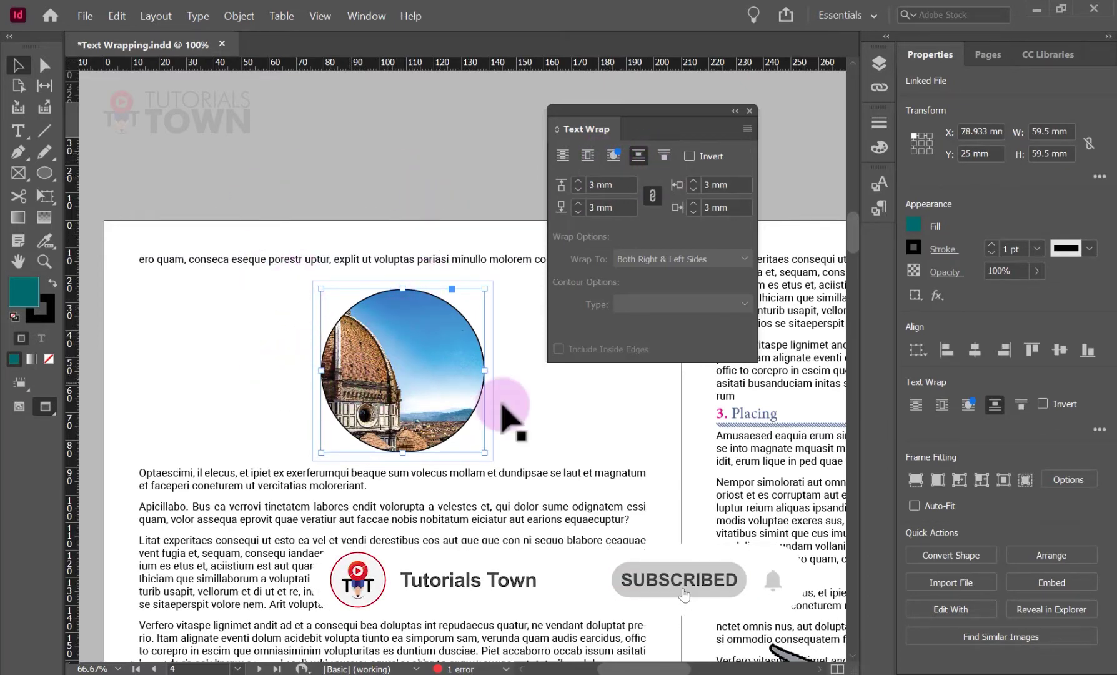
pyautogui.click(439, 179)
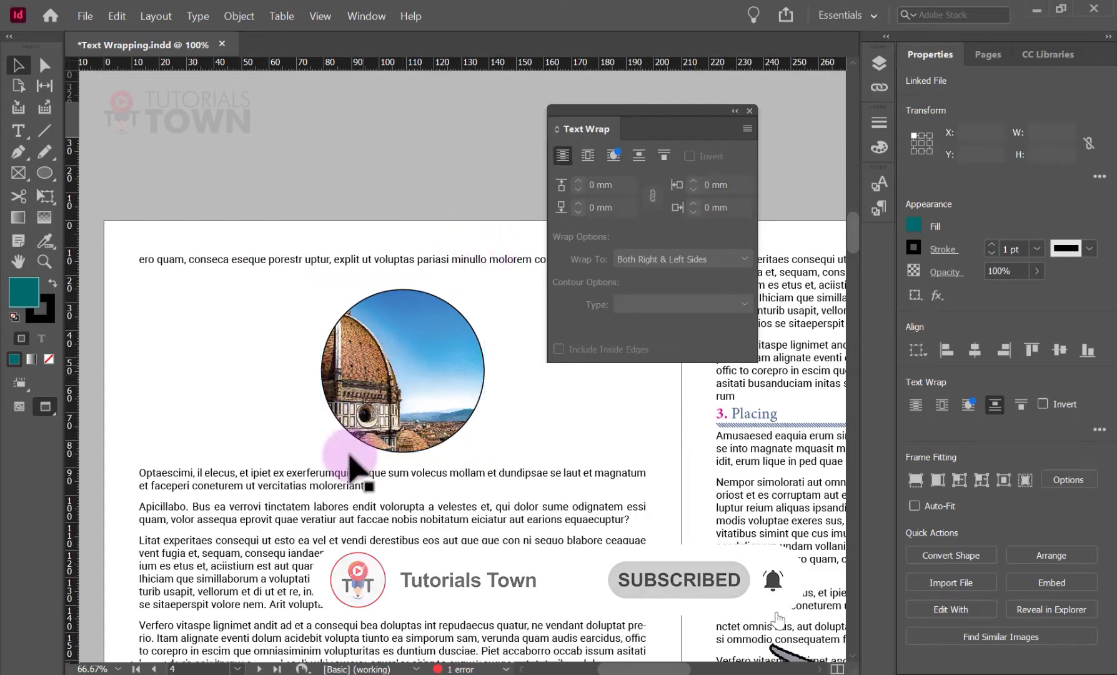
pyautogui.scroll(-3, 350, 456)
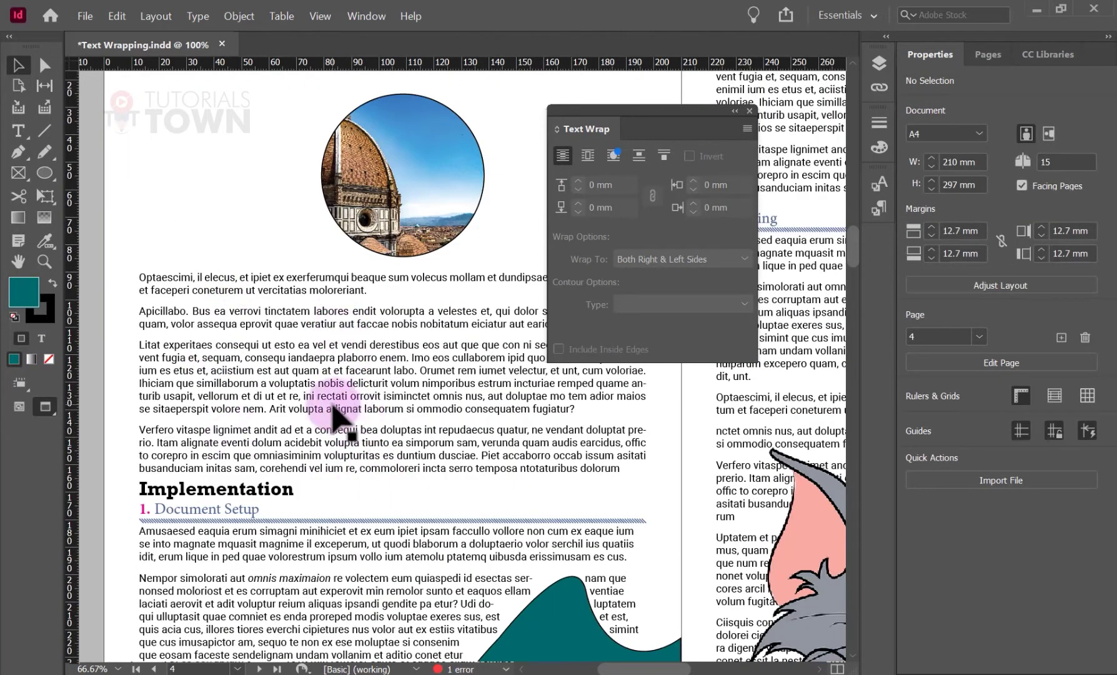
pyautogui.click(413, 227)
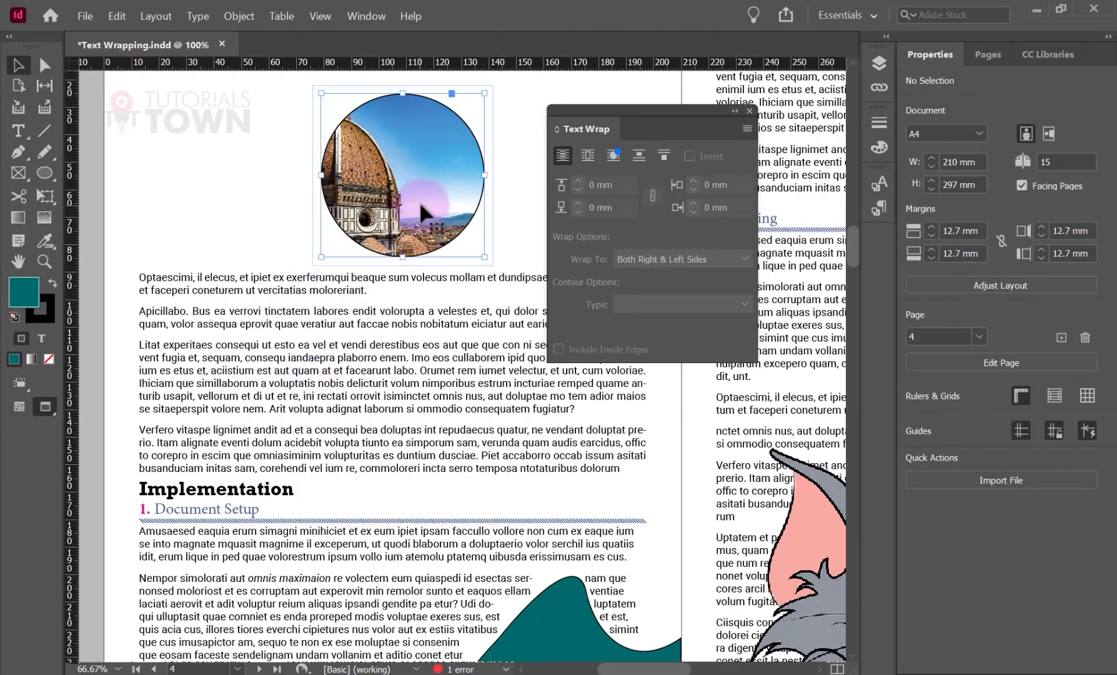
pyautogui.click(641, 157)
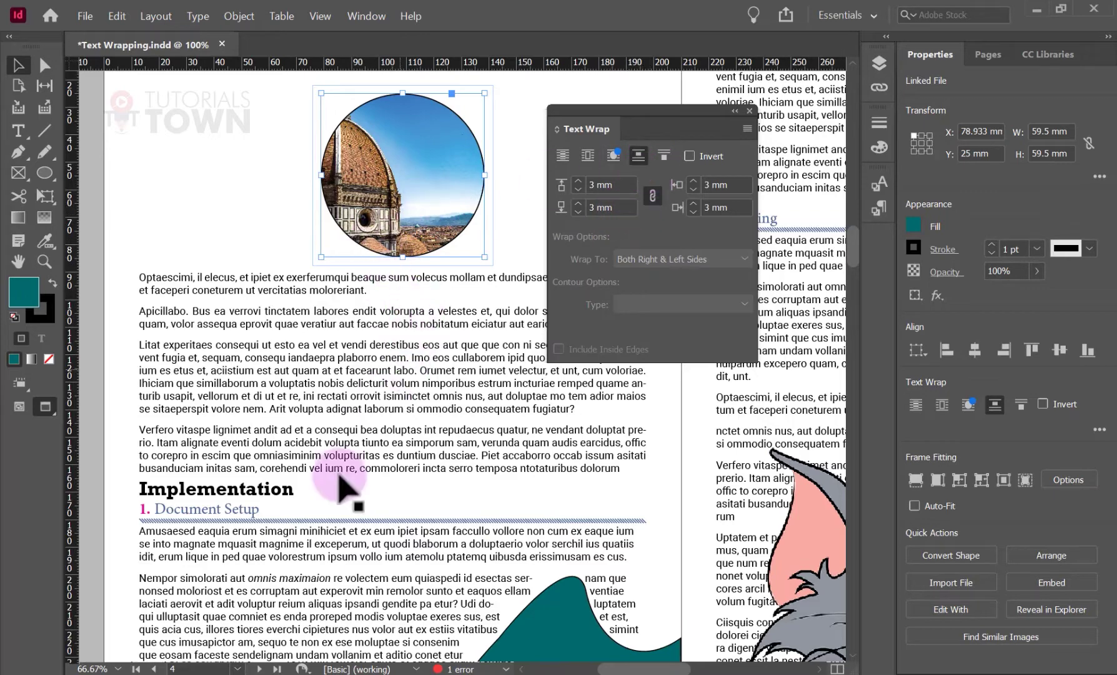
# Step: Switch the photo circle's text wrap to Jump to Next Column and check the whole page 4 text frame
pyautogui.scroll(5, 312, 543)
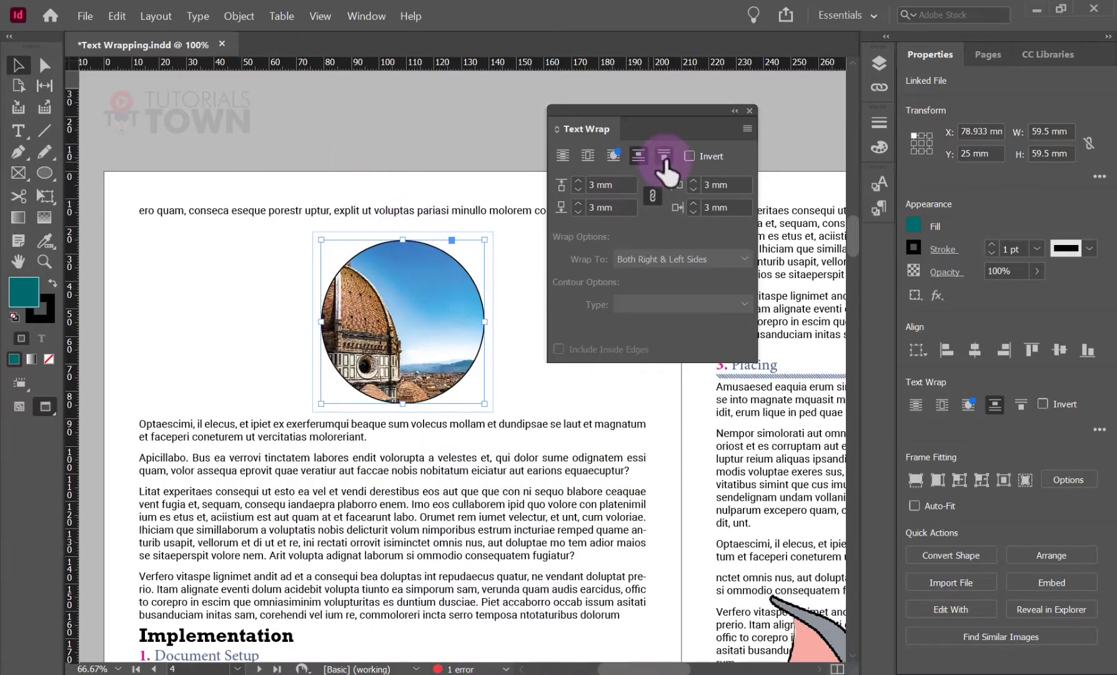
pyautogui.click(668, 161)
pyautogui.scroll(-5, 373, 425)
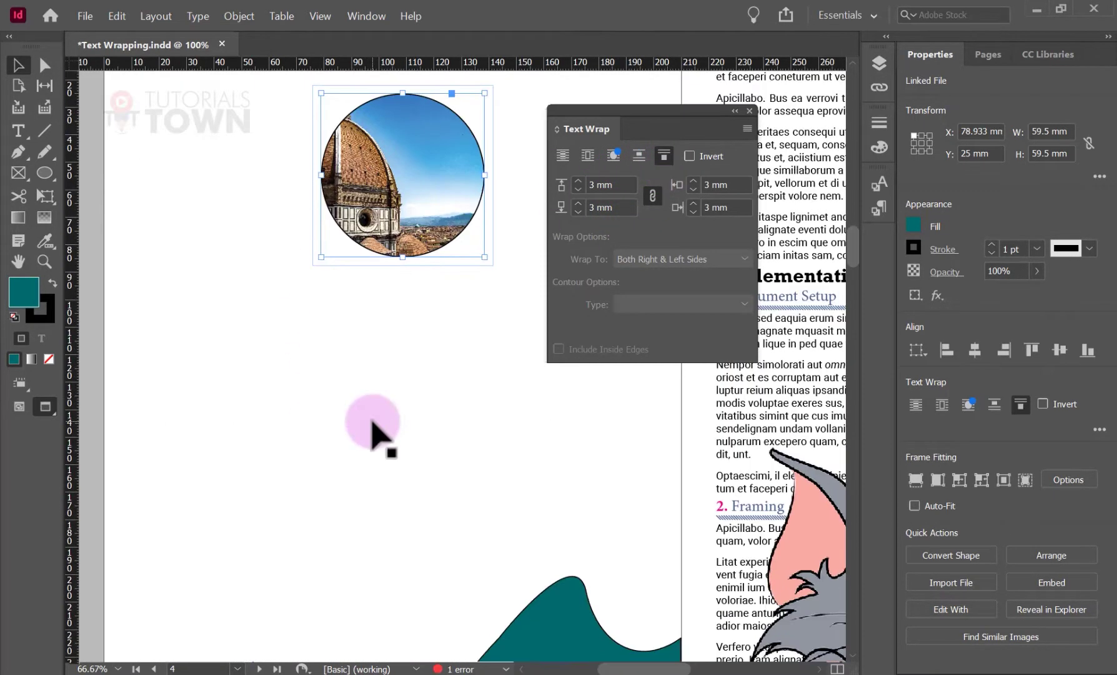
pyautogui.moveTo(406, 192); pyautogui.dragTo(426, 215)
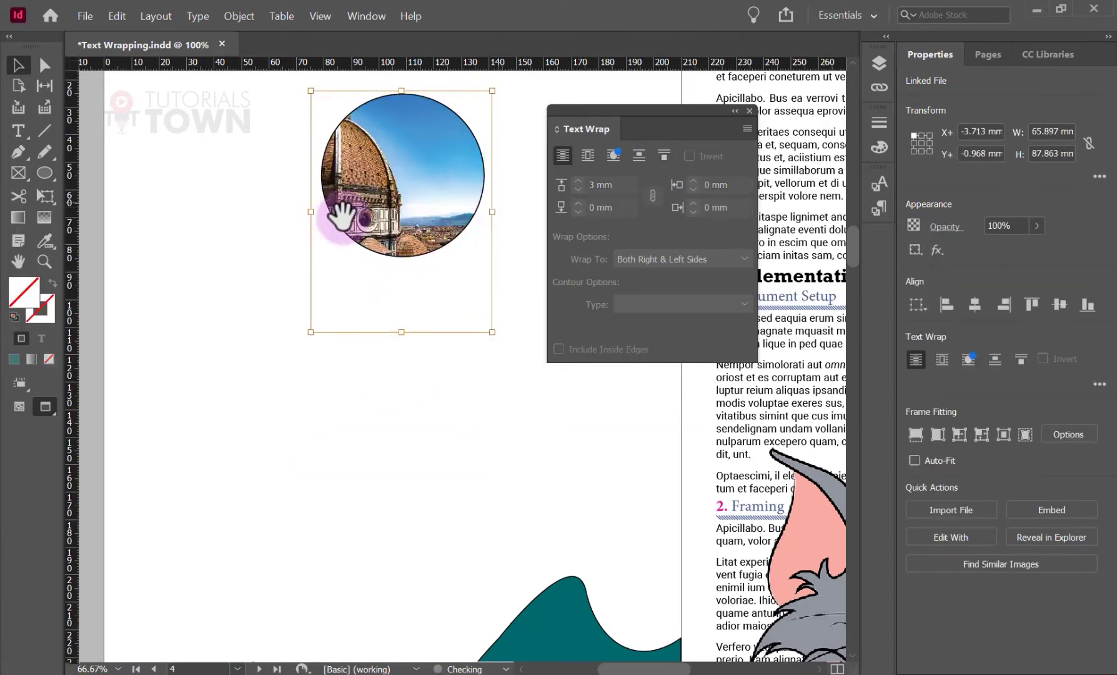
pyautogui.click(198, 209)
pyautogui.scroll(-2, 256, 259)
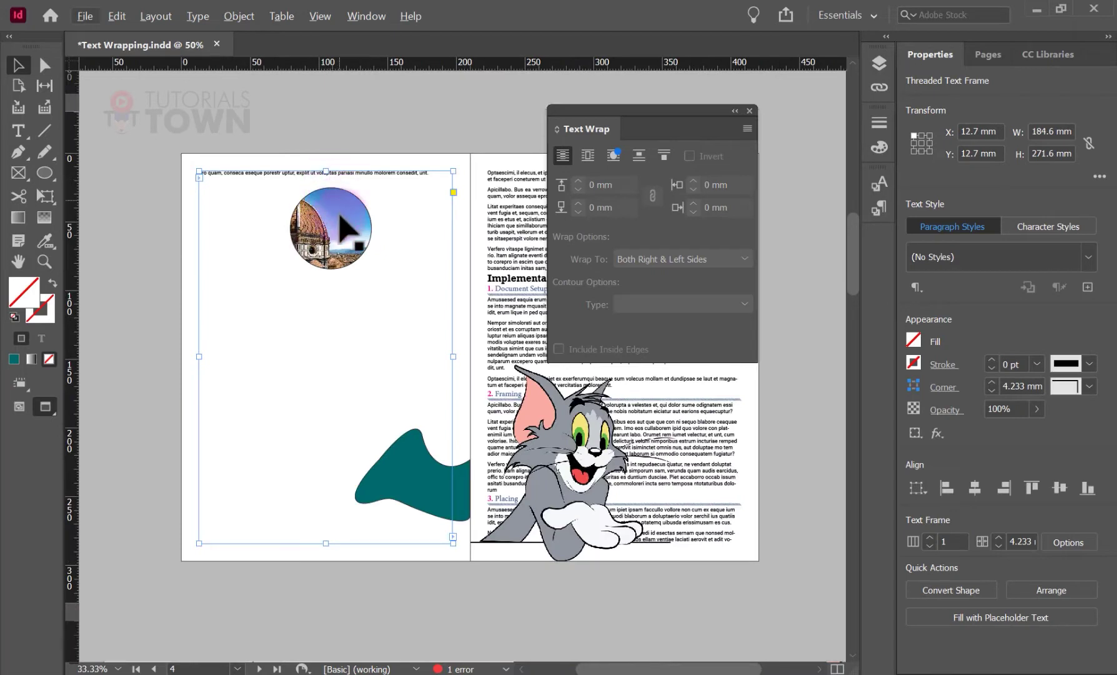
# Step: Delete the dome photo from the circle and move the empty circle to X 14.067 mm, Y 26.5 mm
pyautogui.doubleClick(325, 229)
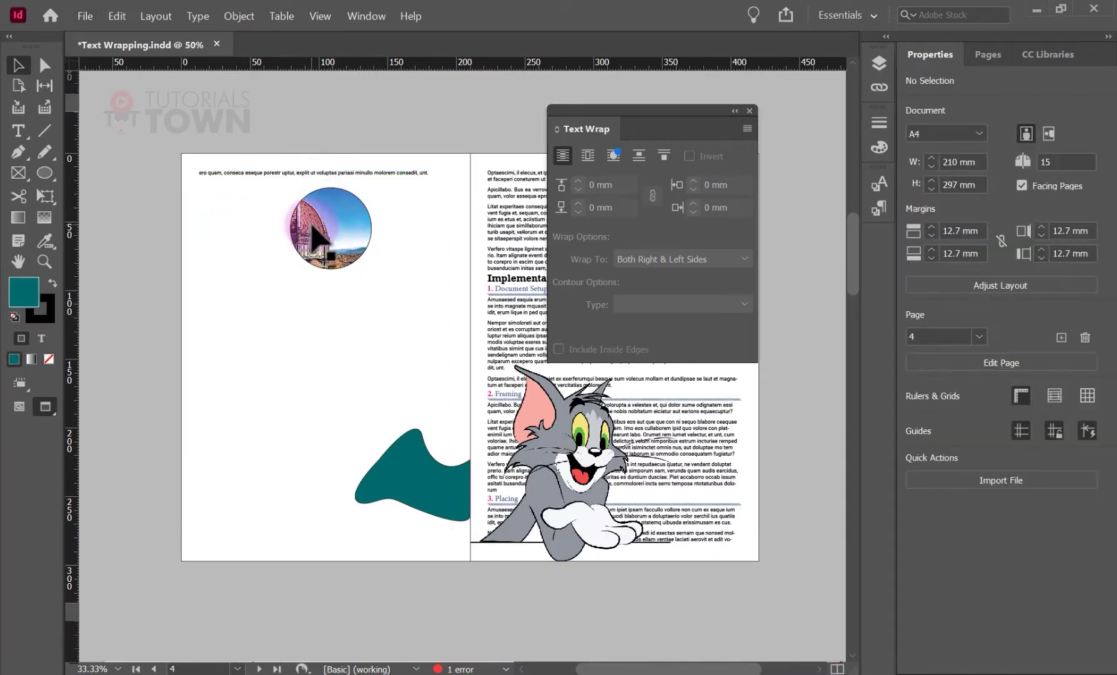
pyautogui.press('Delete')
pyautogui.click(270, 154)
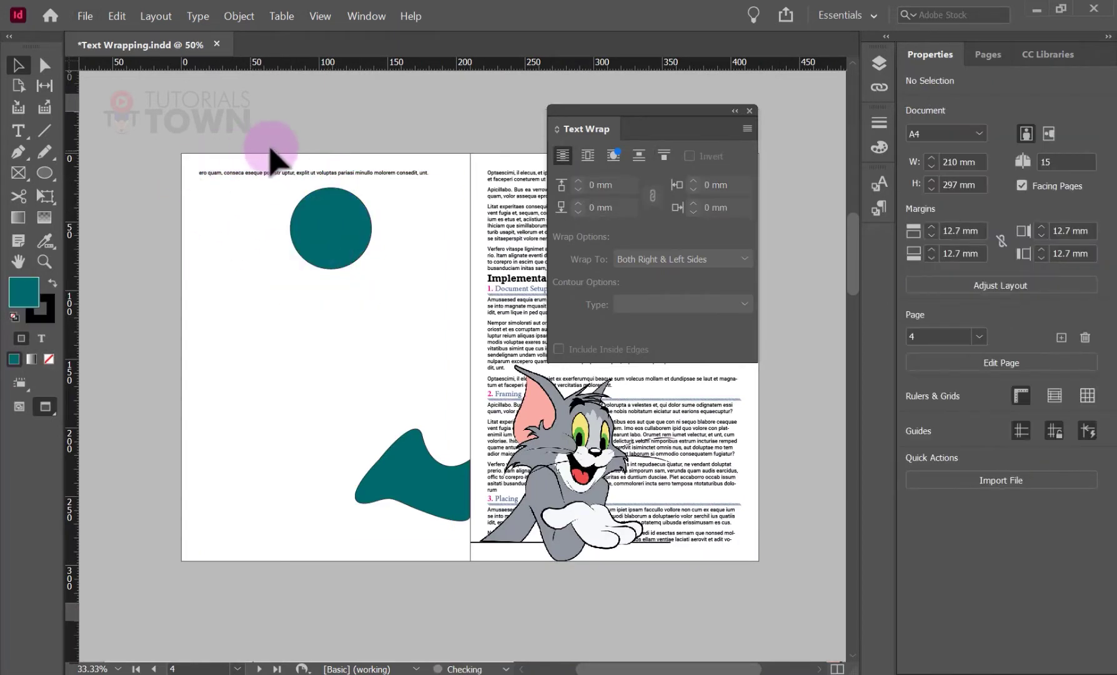
pyautogui.moveTo(335, 246); pyautogui.dragTo(245, 241)
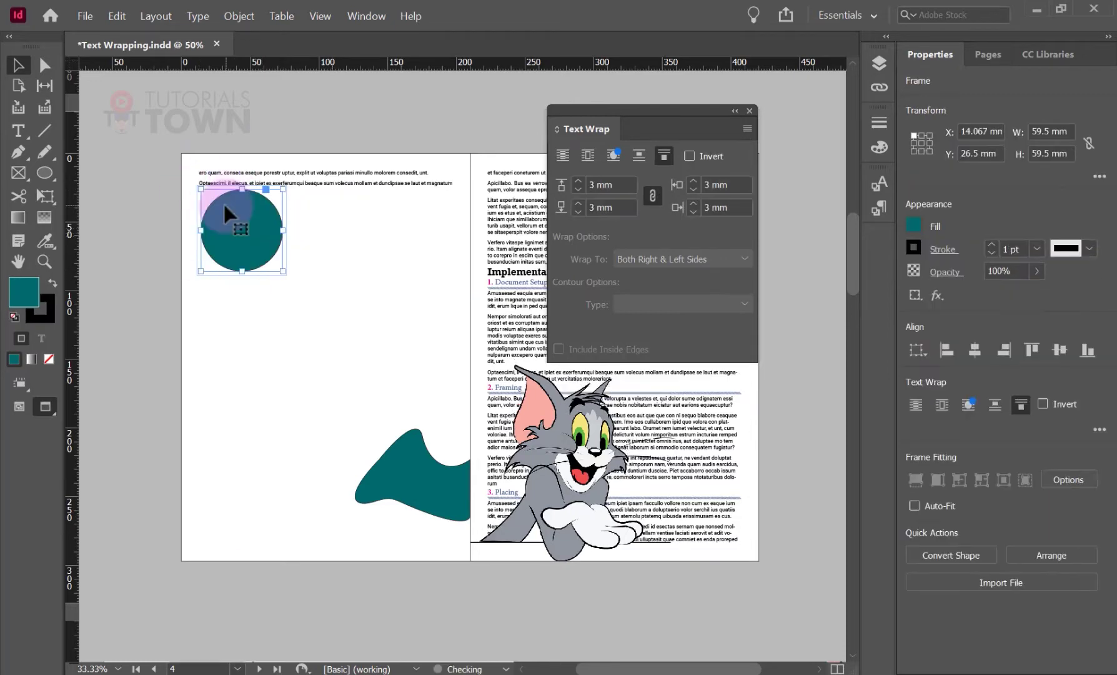
# Step: Divide the page 4 text frame into 3 columns
pyautogui.click(309, 173)
pyautogui.click(198, 17)
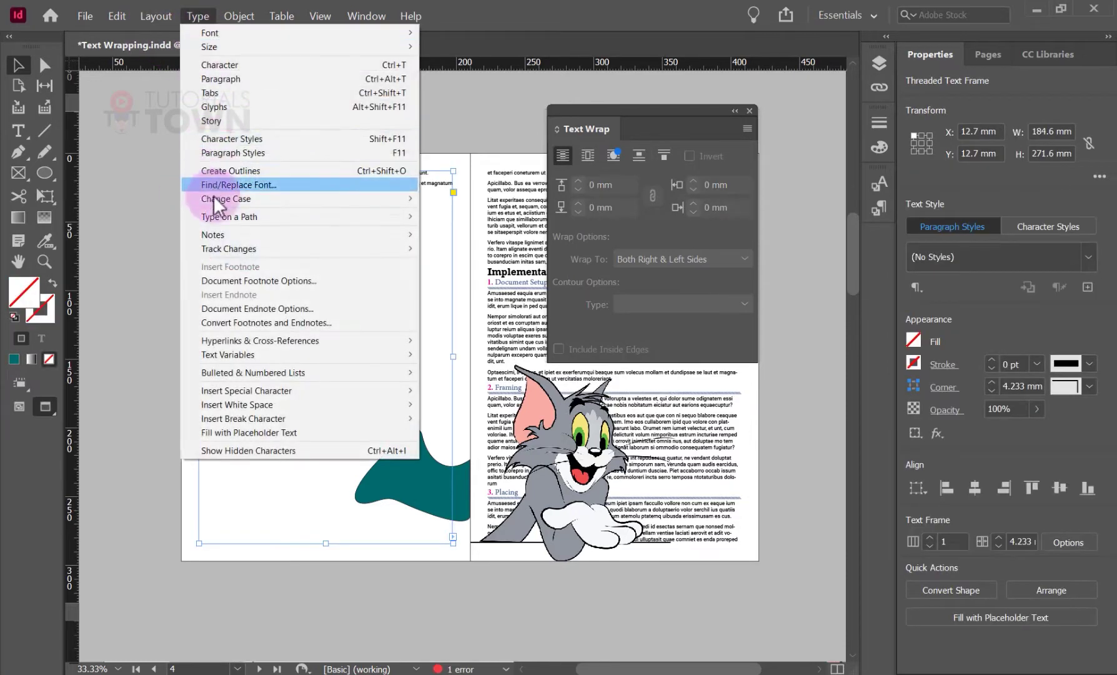
pyautogui.moveTo(233, 17)
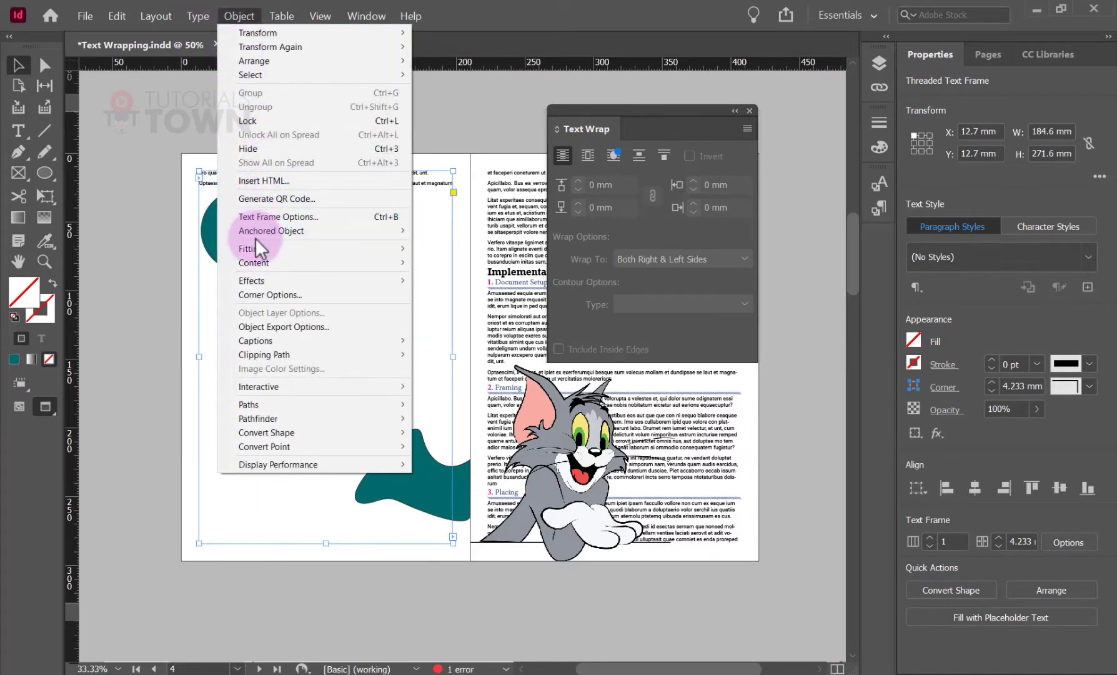
pyautogui.click(265, 214)
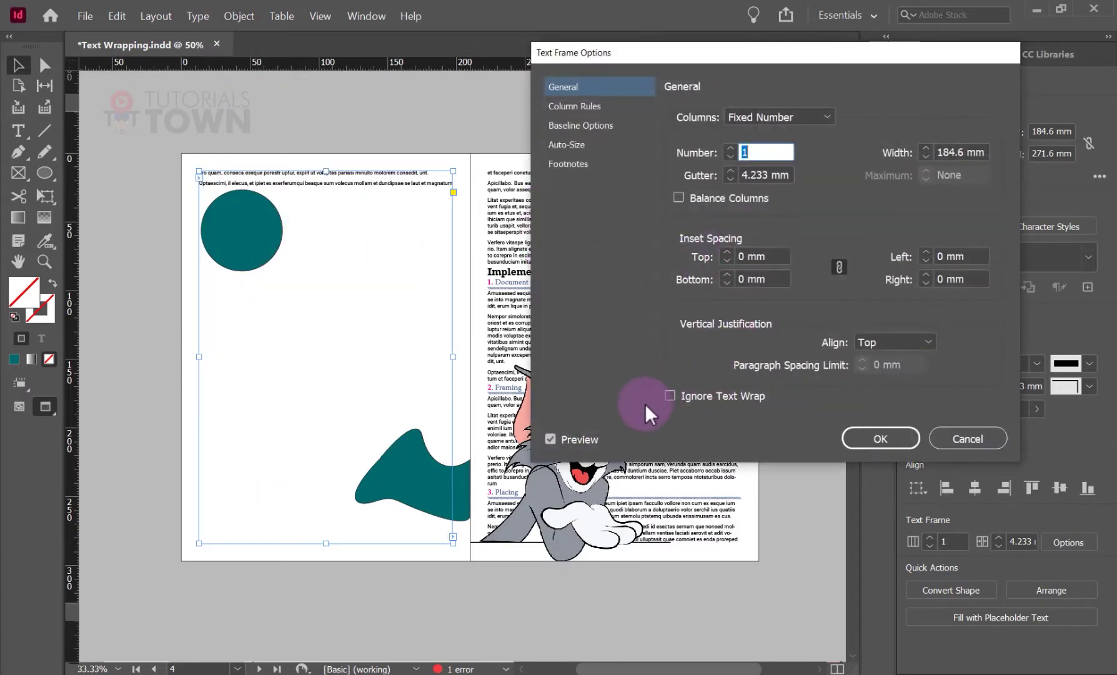
pyautogui.write('3')
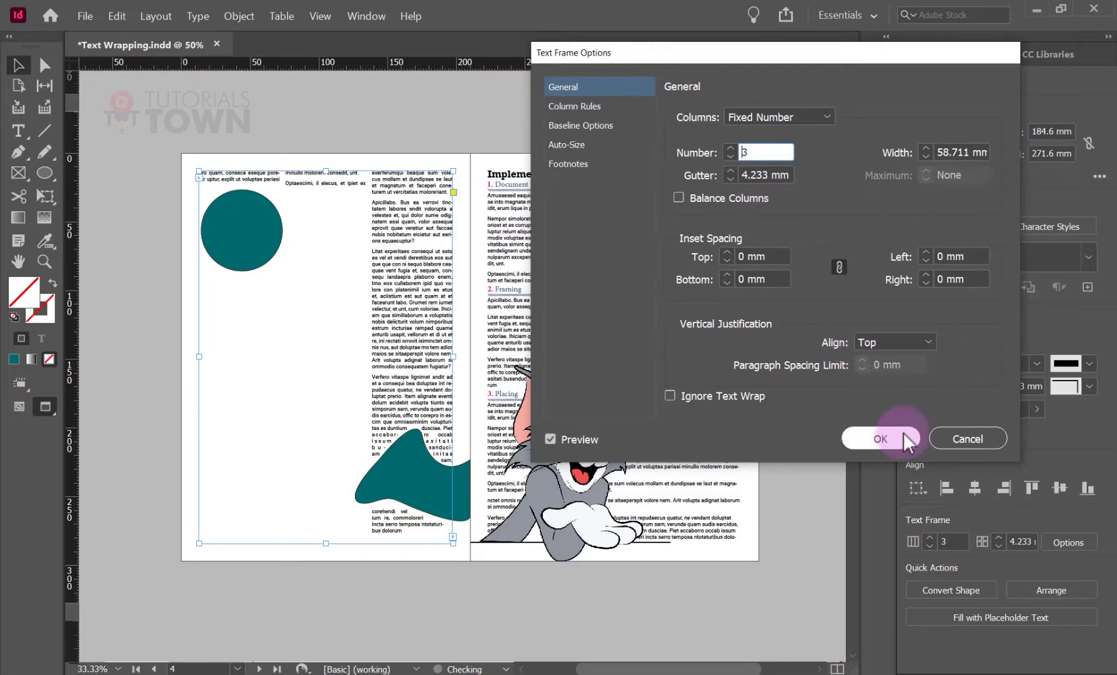
pyautogui.click(904, 435)
# Step: Reposition the teal circle over the first text column and set its text wrap to Jump Object
pyautogui.moveTo(248, 245)
pyautogui.mouseDown()
pyautogui.moveTo(193, 268)
pyautogui.moveTo(247, 229)
pyautogui.mouseUp()
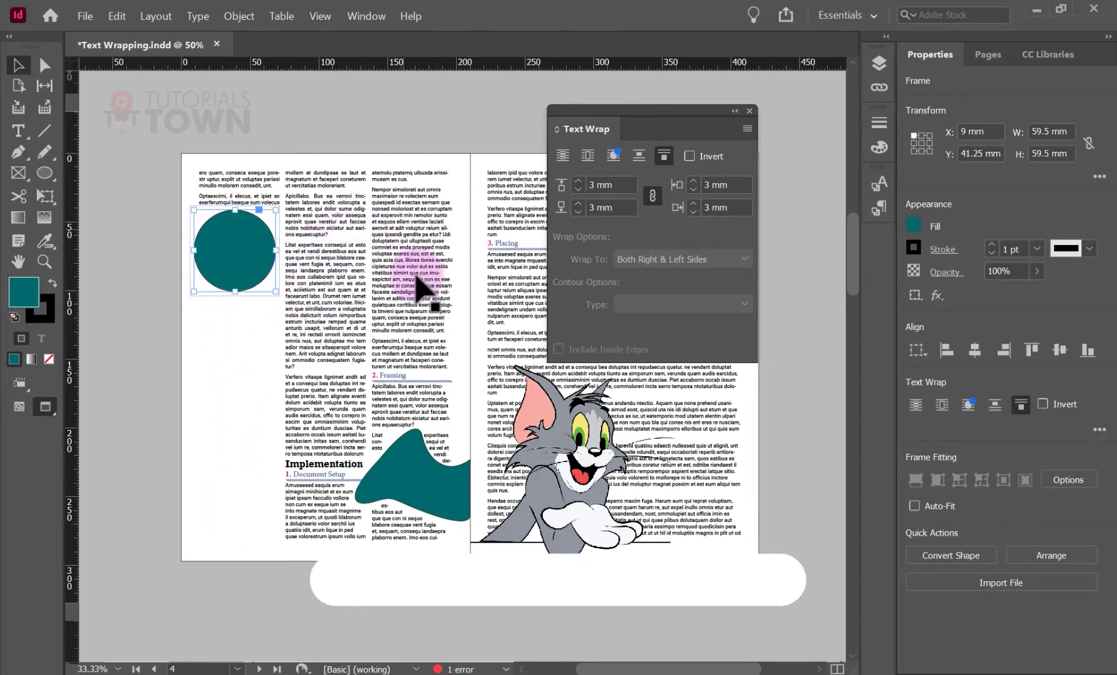
pyautogui.click(637, 155)
pyautogui.moveTo(210, 256); pyautogui.dragTo(234, 252)
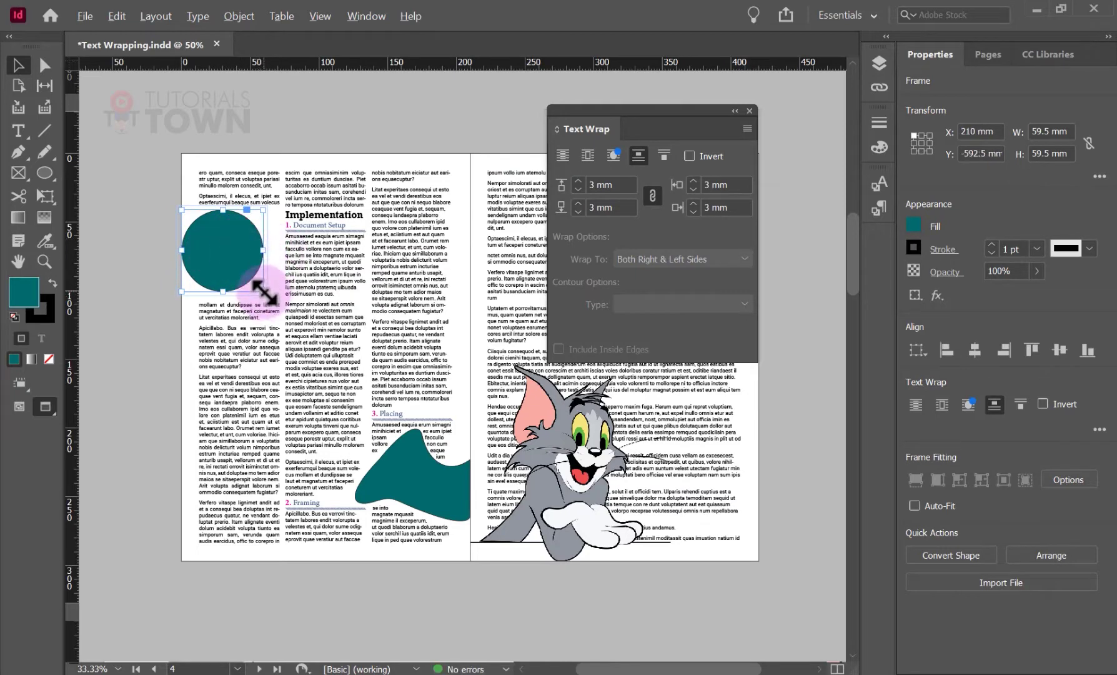
# Step: Shrink the circle to 33 mm wide and high at X 25.556 mm, Y 41.25 mm, and inspect the first column
pyautogui.moveTo(264, 291); pyautogui.dragTo(246, 249)
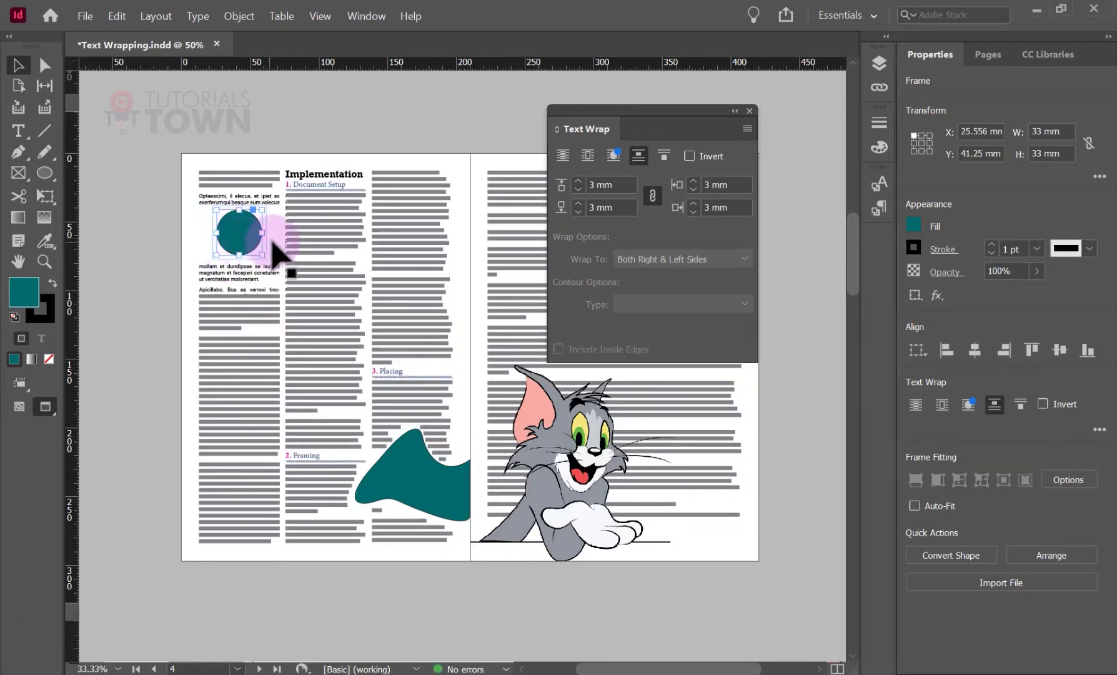
pyautogui.click(176, 228)
pyautogui.scroll(3, 270, 212)
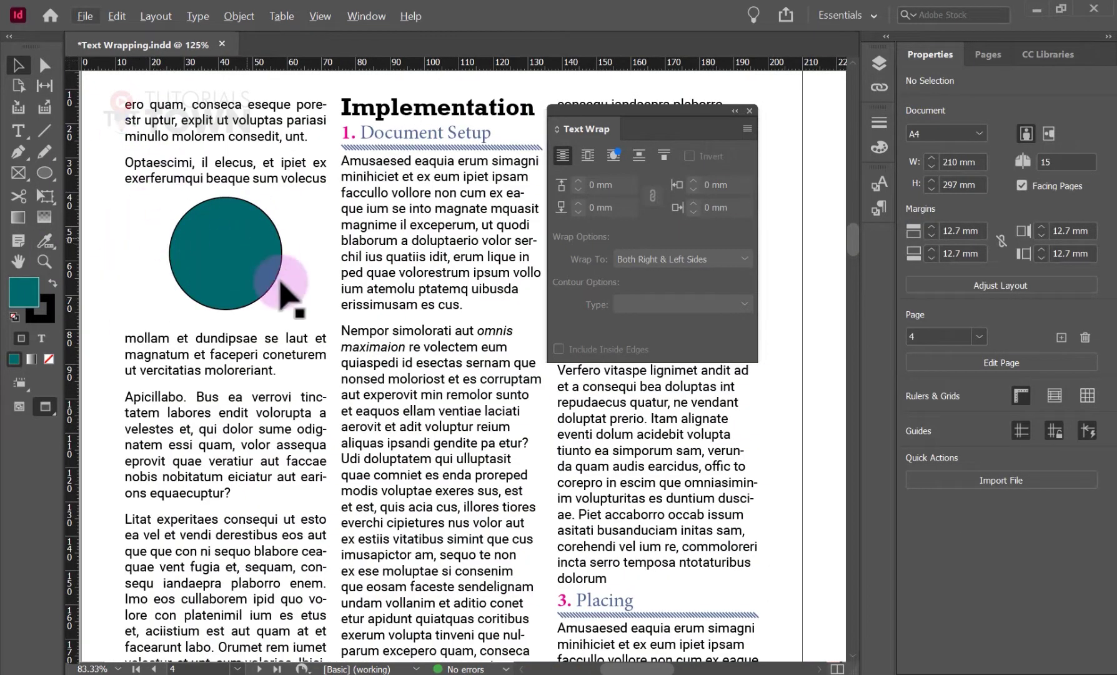
pyautogui.scroll(-2, 284, 325)
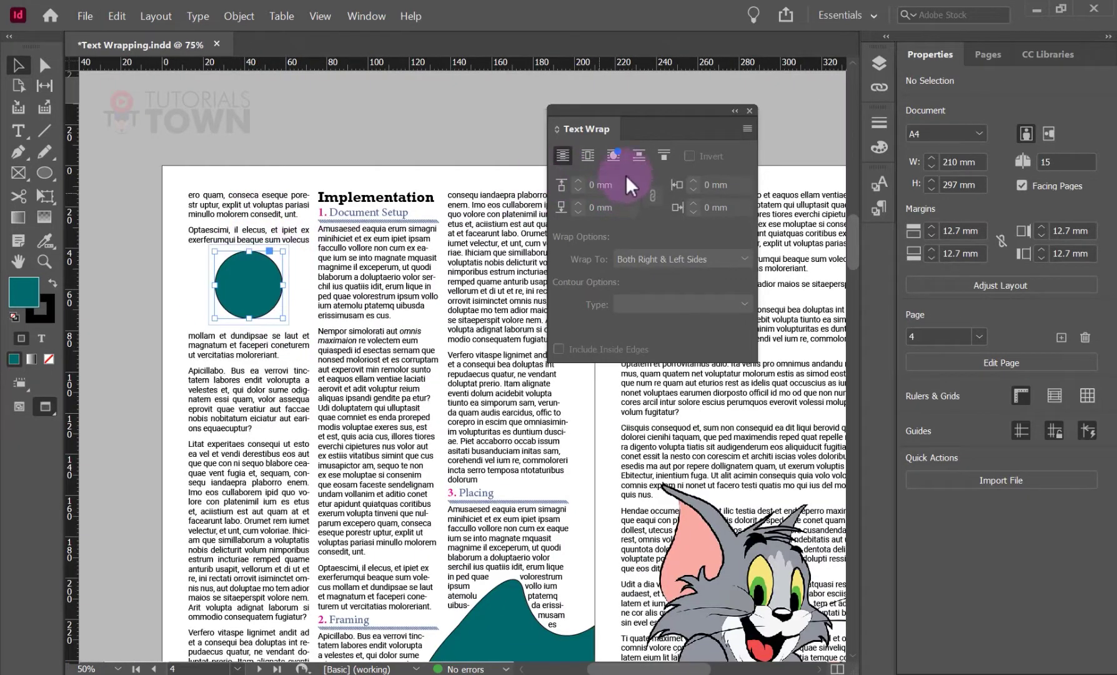
# Step: Try Jump to Next Column on the small circle, and set its text wrap to Wrap Around Object Shape
pyautogui.click(639, 155)
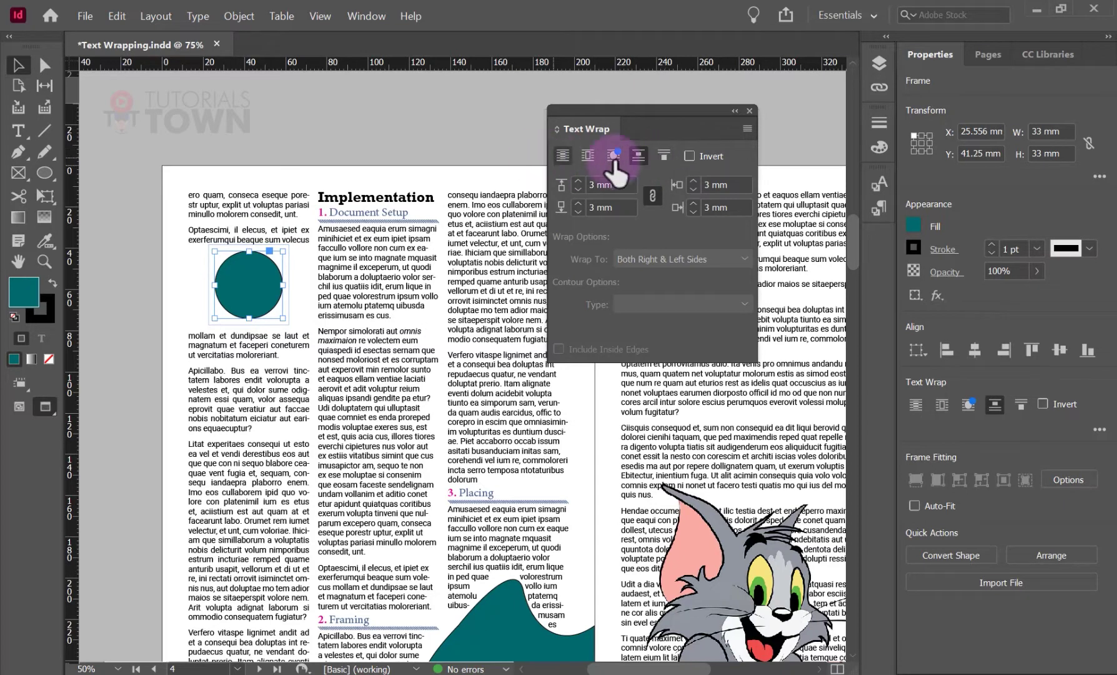
pyautogui.click(665, 158)
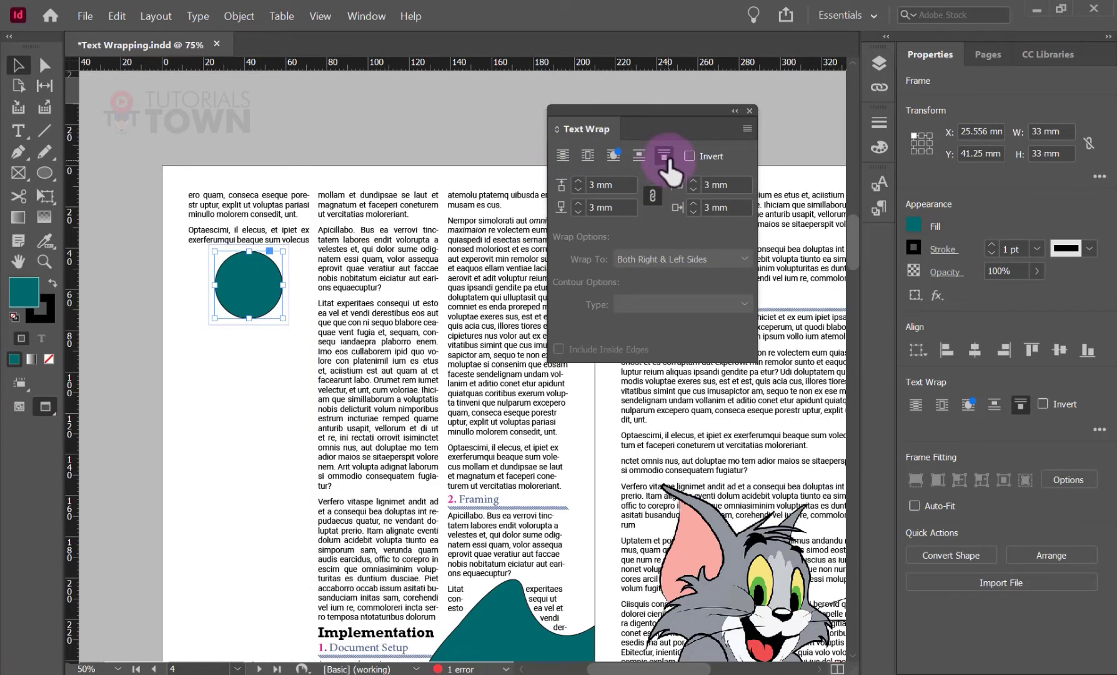
pyautogui.click(362, 155)
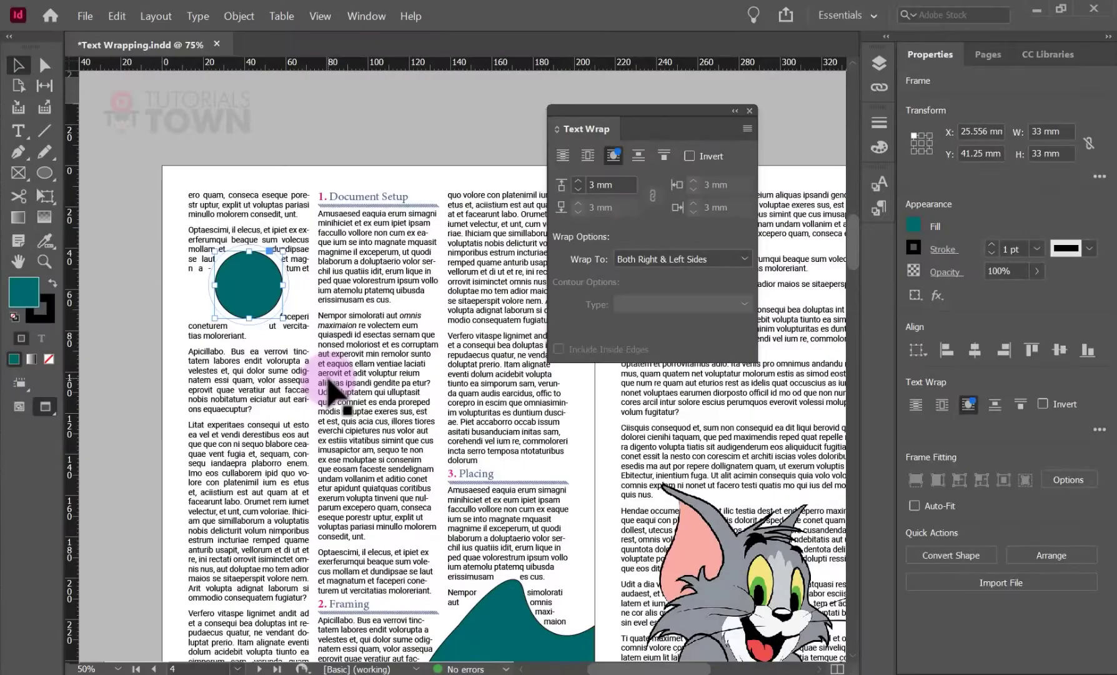
# Step: Enlarge the teal circle to 59.022 mm wide and high at X 26.978 mm, Y 64.5 mm, and check the freeform shape's wrap settings
pyautogui.moveTo(273, 315); pyautogui.dragTo(291, 376)
pyautogui.click(301, 117)
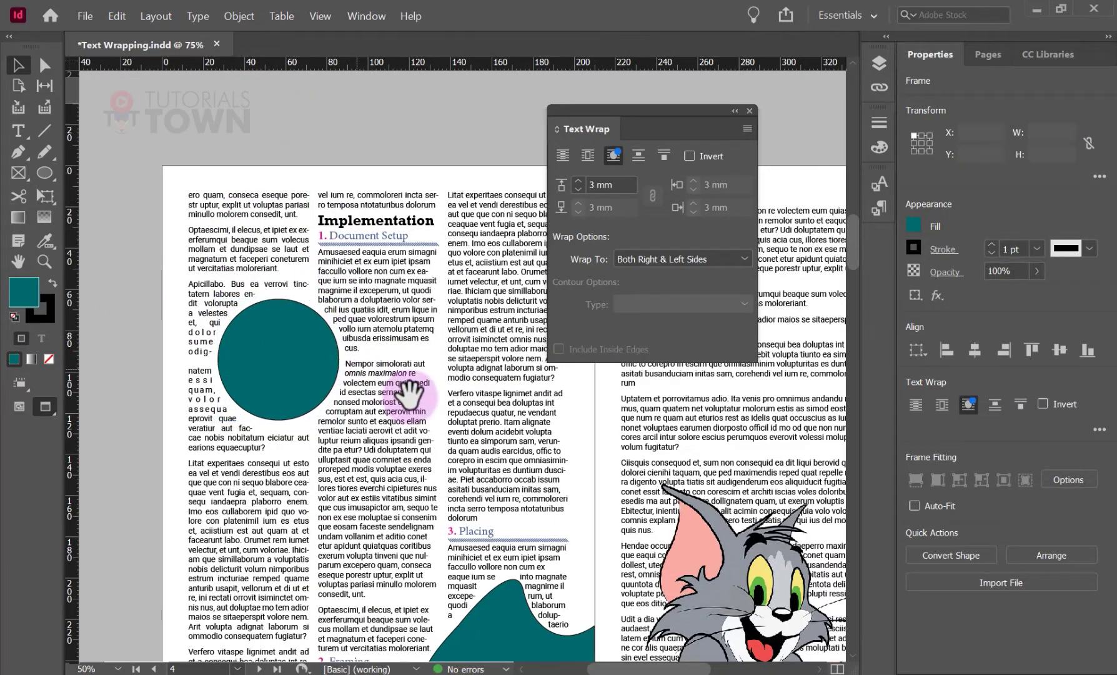
pyautogui.moveTo(410, 398); pyautogui.dragTo(391, 319)
pyautogui.click(273, 263)
pyautogui.click(274, 265)
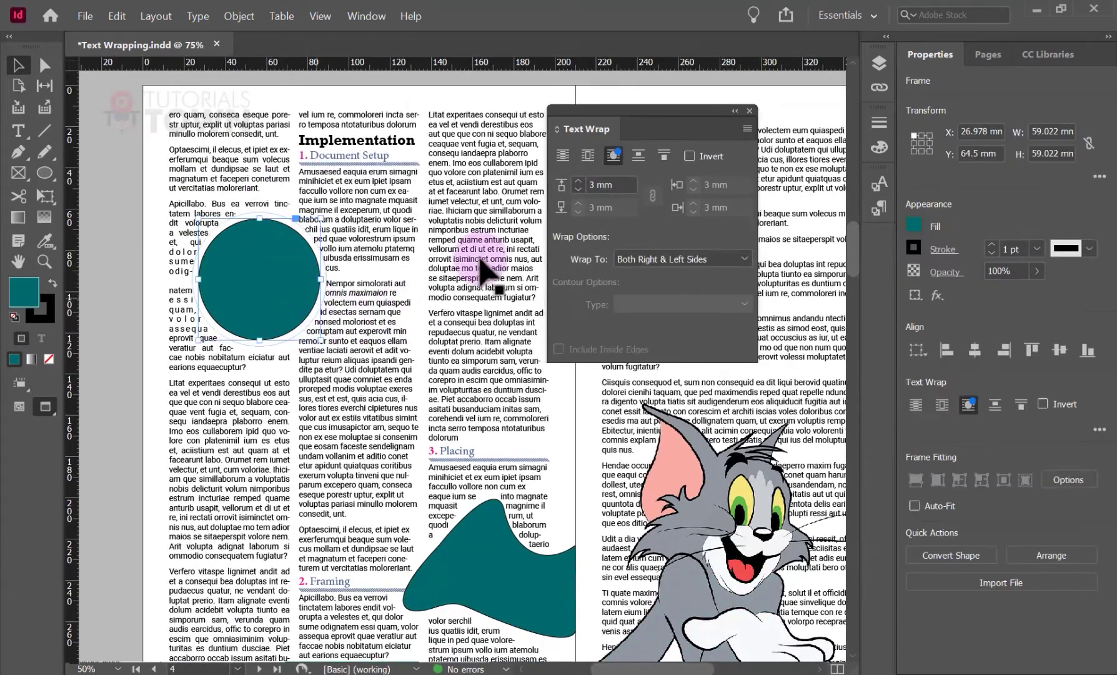
pyautogui.moveTo(441, 558); pyautogui.dragTo(274, 376)
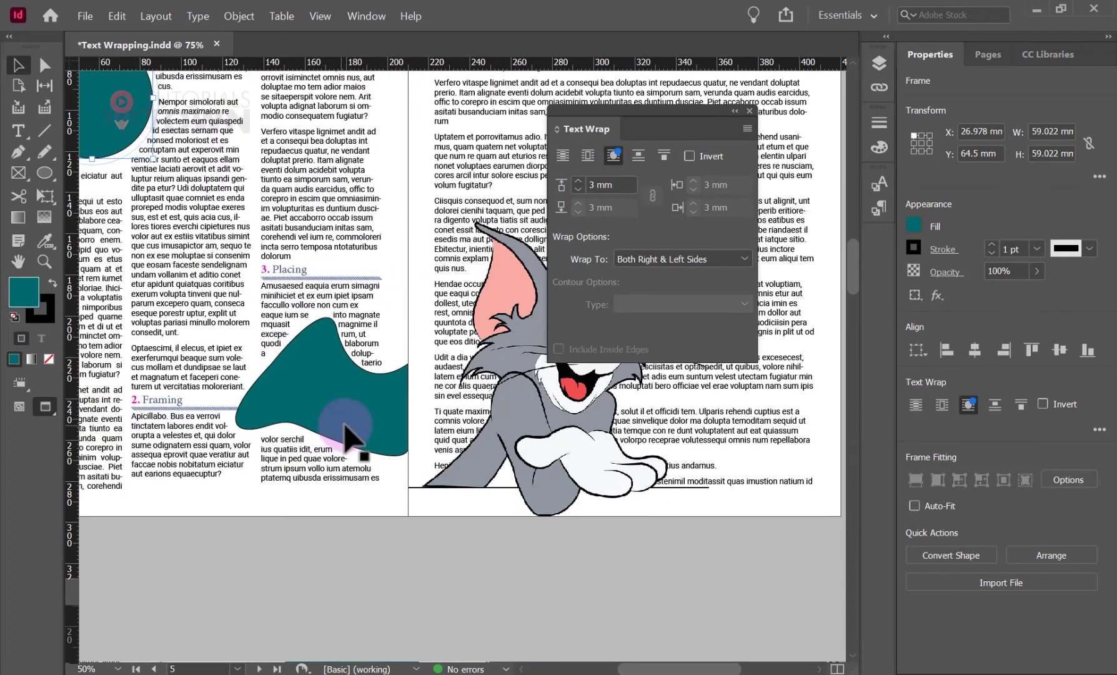
pyautogui.click(316, 398)
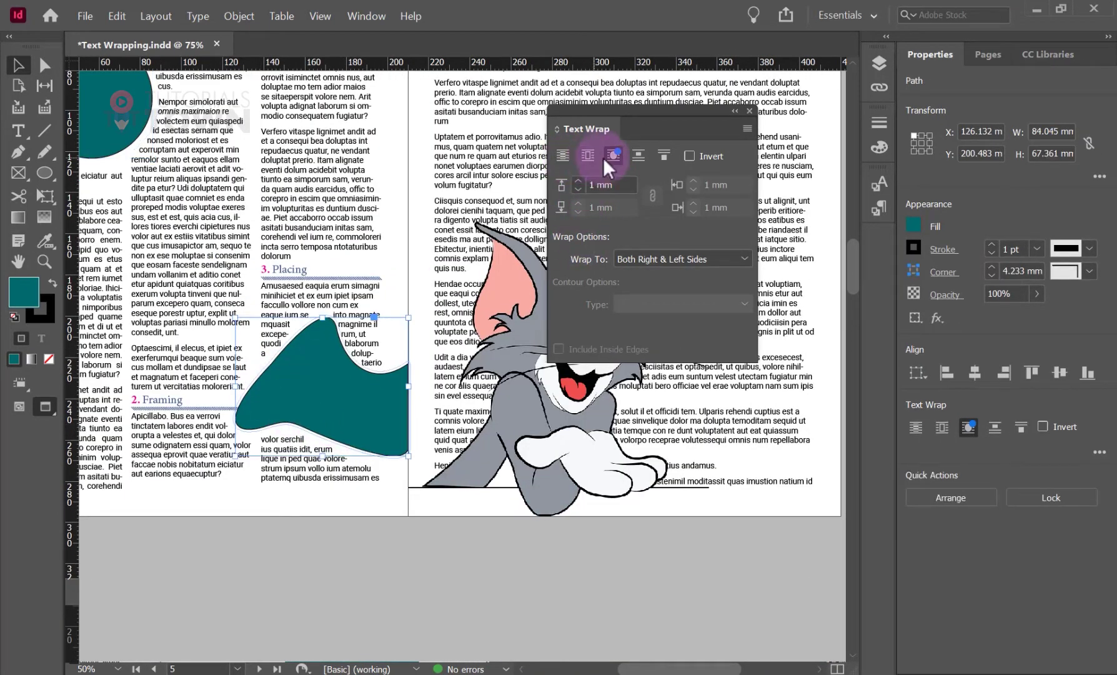
pyautogui.click(562, 545)
# Step: Set the Pepsi bottle image on page 3 to Wrap Around Object Shape with the Select Subject contour type
pyautogui.moveTo(450, 271); pyautogui.dragTo(281, 406)
pyautogui.moveTo(439, 190); pyautogui.dragTo(287, 322)
pyautogui.moveTo(385, 167); pyautogui.dragTo(300, 284)
pyautogui.moveTo(337, 164); pyautogui.dragTo(206, 618)
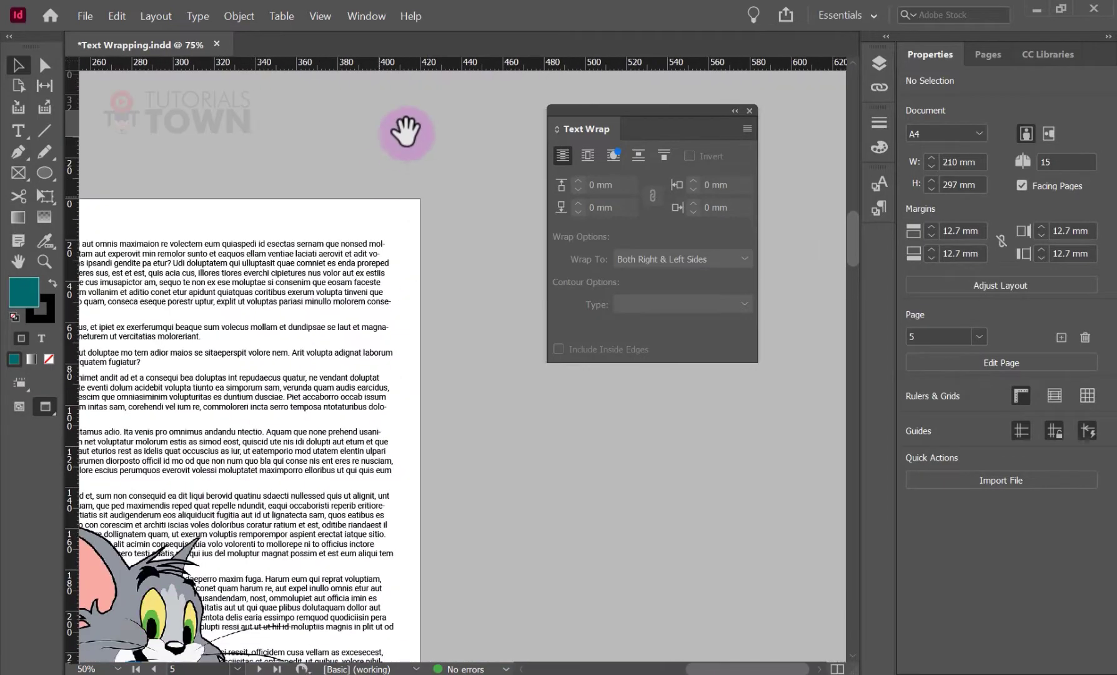
pyautogui.moveTo(406, 130); pyautogui.dragTo(253, 544)
pyautogui.moveTo(241, 319); pyautogui.dragTo(196, 440)
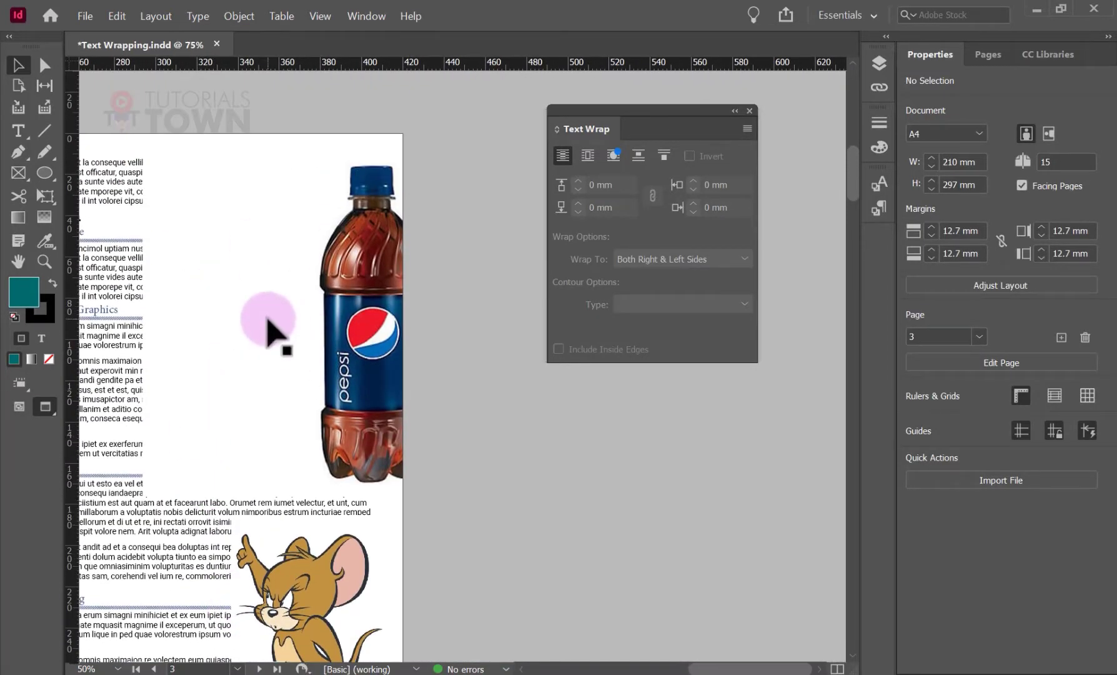
pyautogui.click(319, 265)
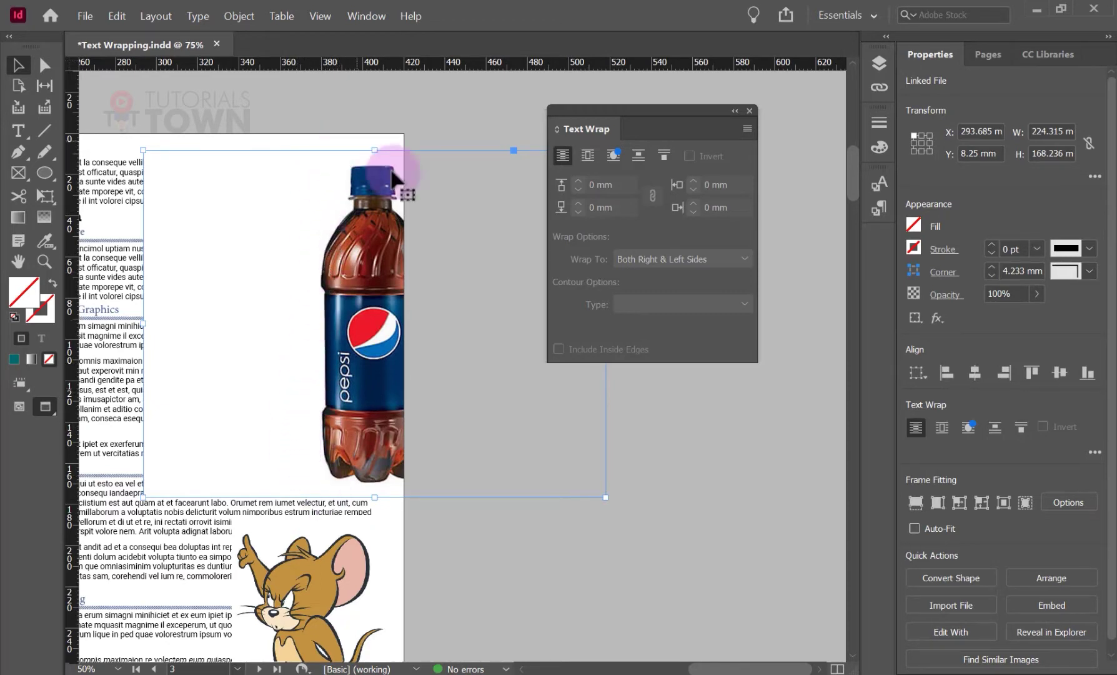
pyautogui.click(613, 156)
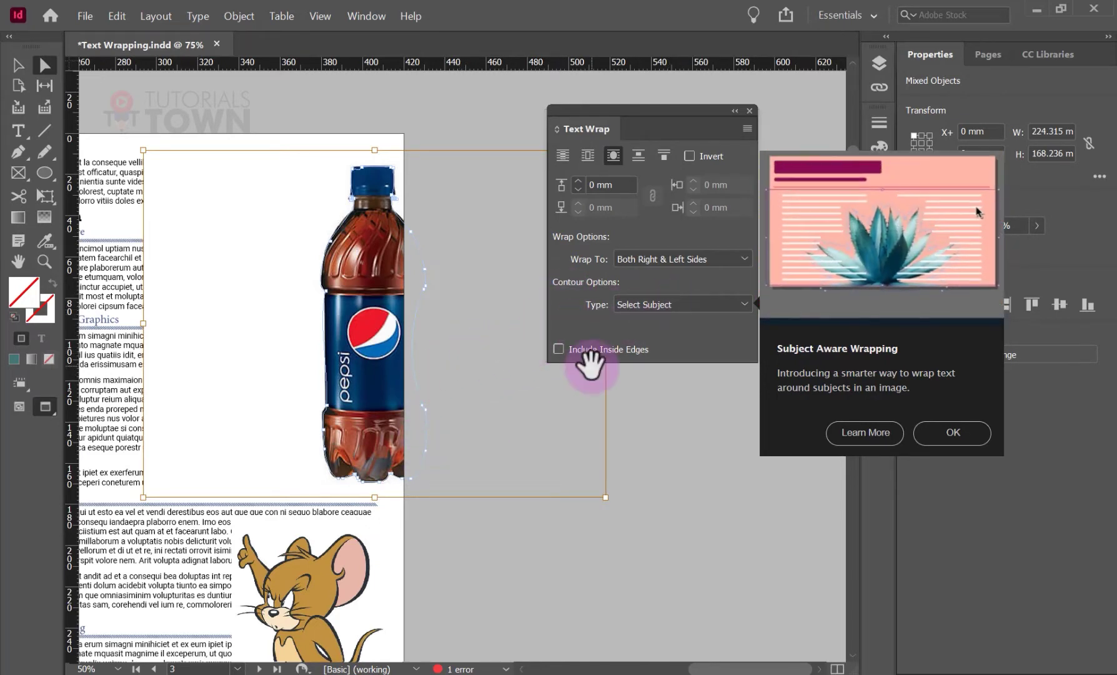
# Step: Change the Pepsi bottle image's wrap contour type to Bounding Box and deselect it
pyautogui.click(640, 304)
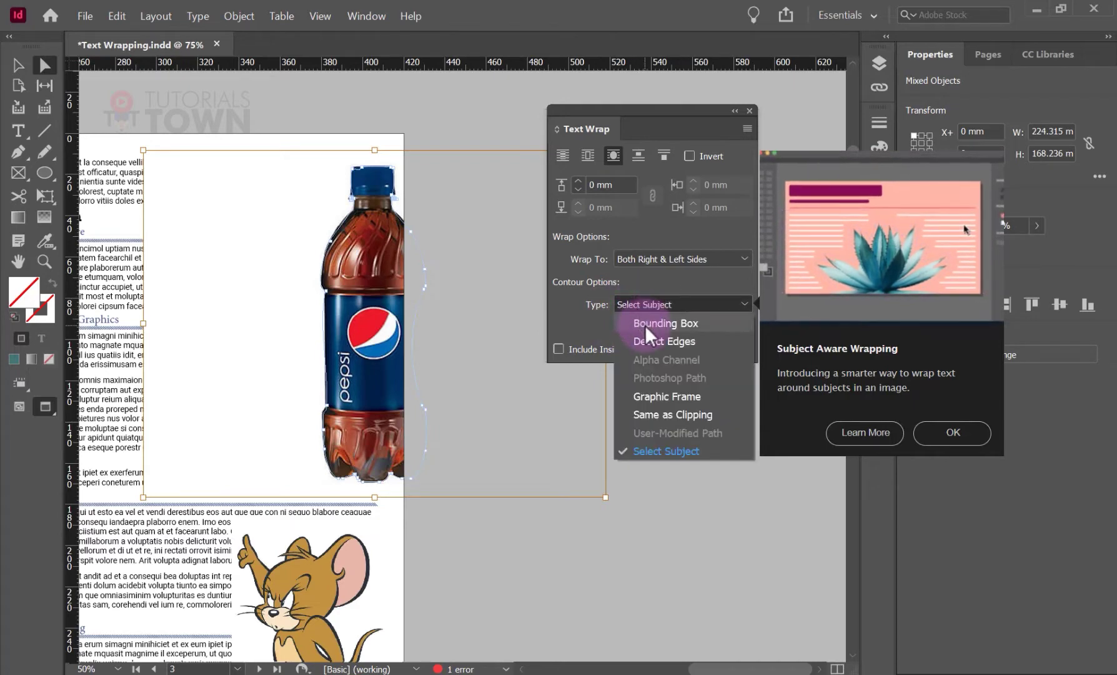
pyautogui.click(645, 325)
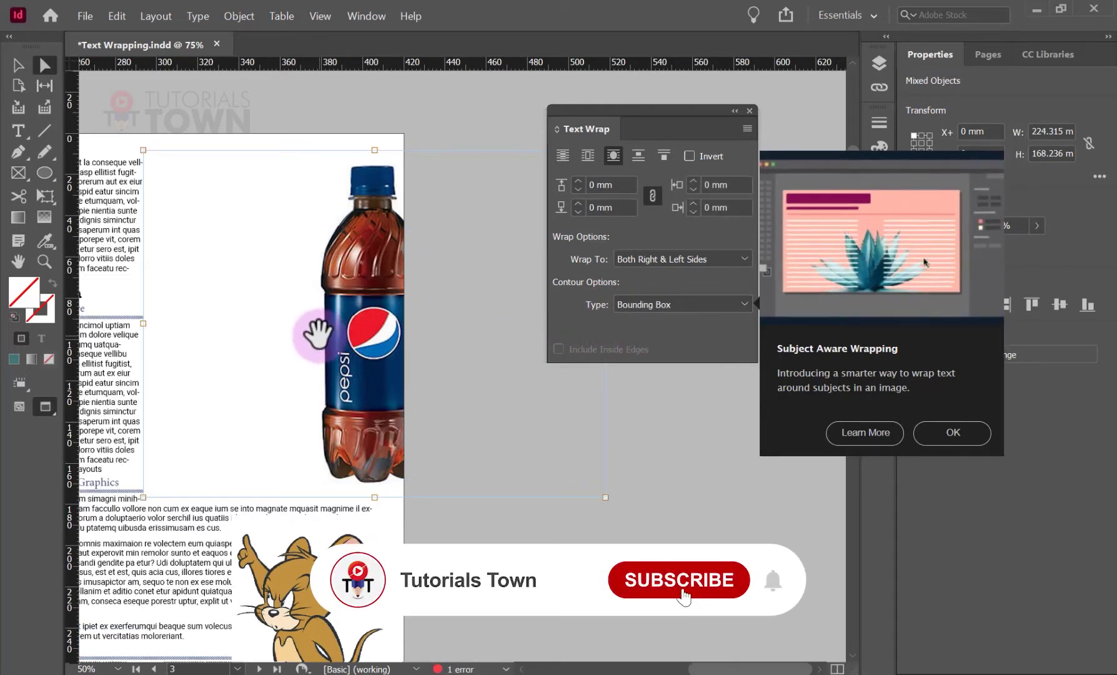
pyautogui.click(190, 126)
pyautogui.click(184, 217)
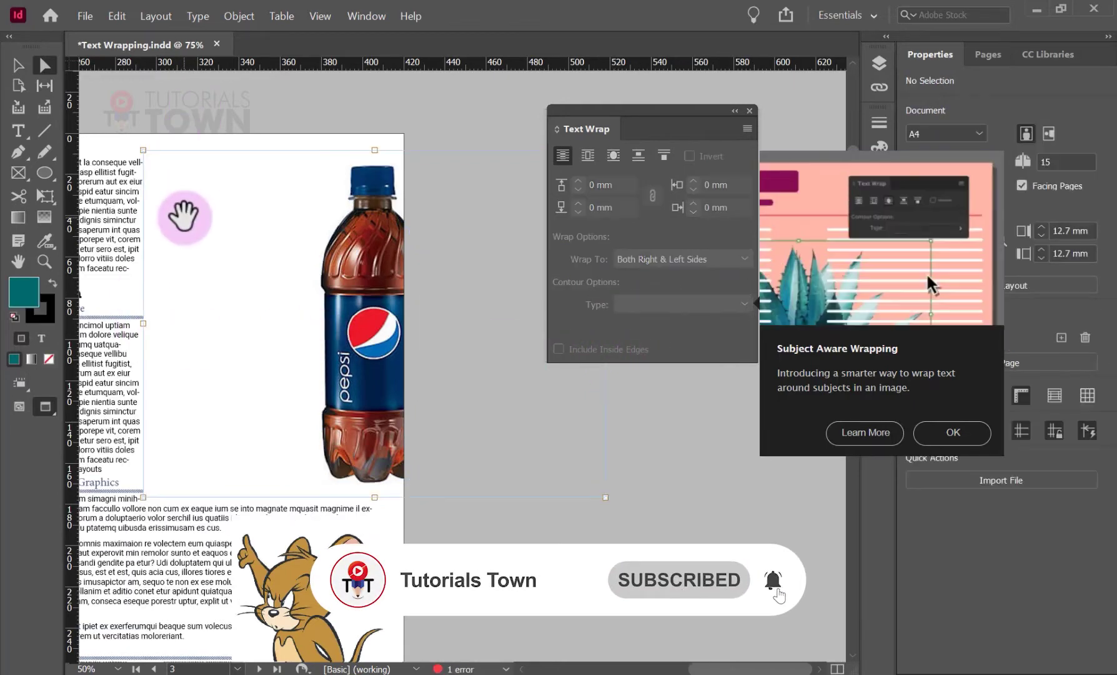
pyautogui.click(141, 128)
pyautogui.click(18, 65)
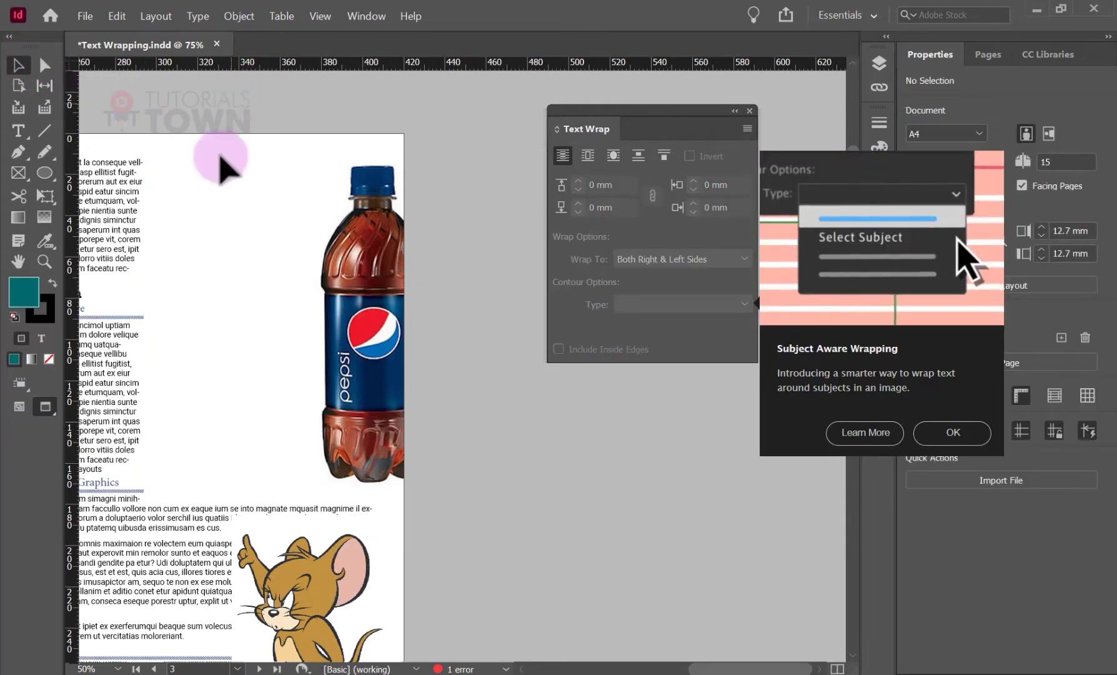
# Step: Remove the text wrap from the Pepsi bottle image and lower its opacity to 37%
pyautogui.moveTo(192, 258); pyautogui.dragTo(387, 259)
pyautogui.click(438, 158)
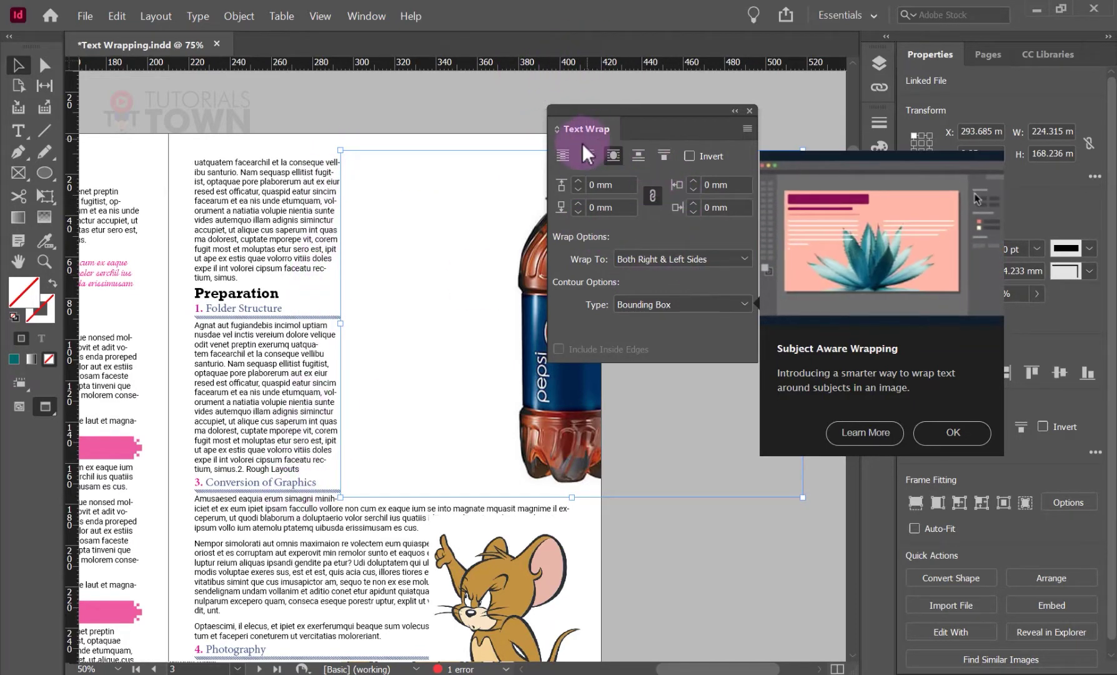
pyautogui.click(563, 157)
pyautogui.moveTo(455, 382); pyautogui.dragTo(343, 347)
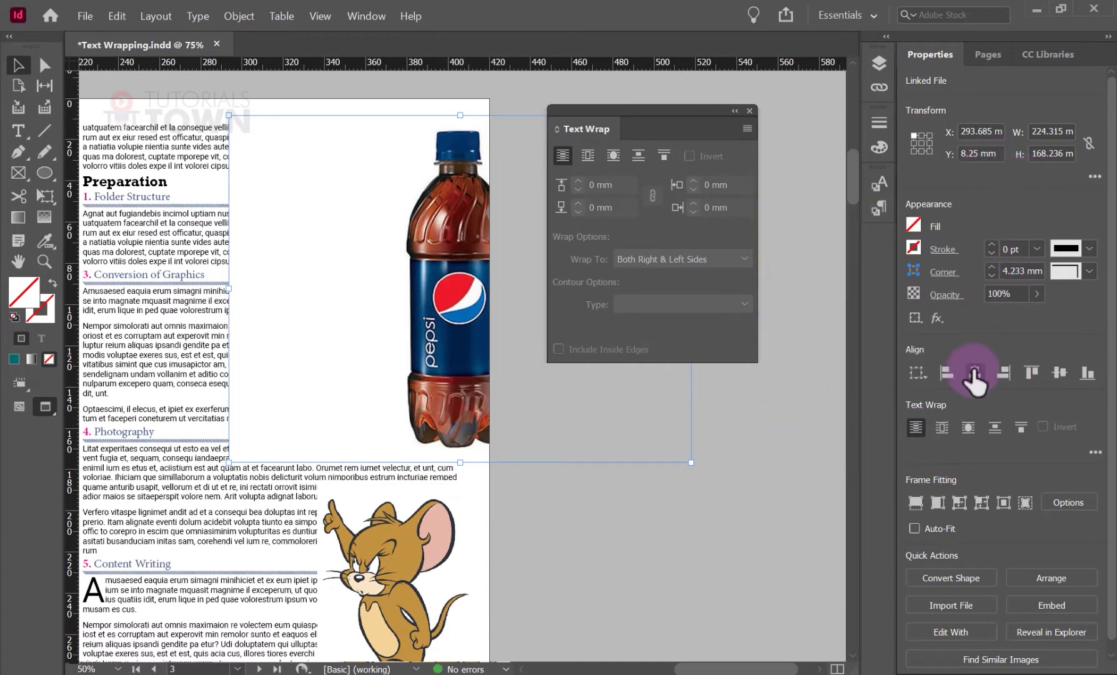
pyautogui.moveTo(1039, 295); pyautogui.dragTo(980, 316)
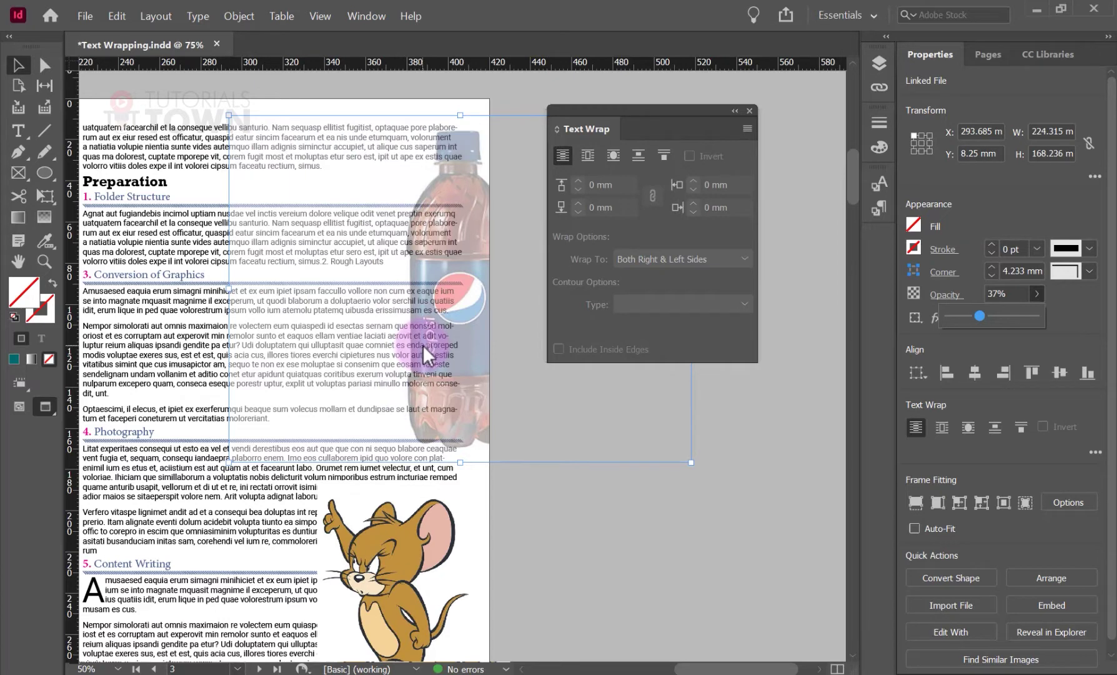
# Step: Set the faded bottle image to Wrap Around Object Shape with Select Subject as the contour type
pyautogui.click(614, 155)
pyautogui.click(482, 190)
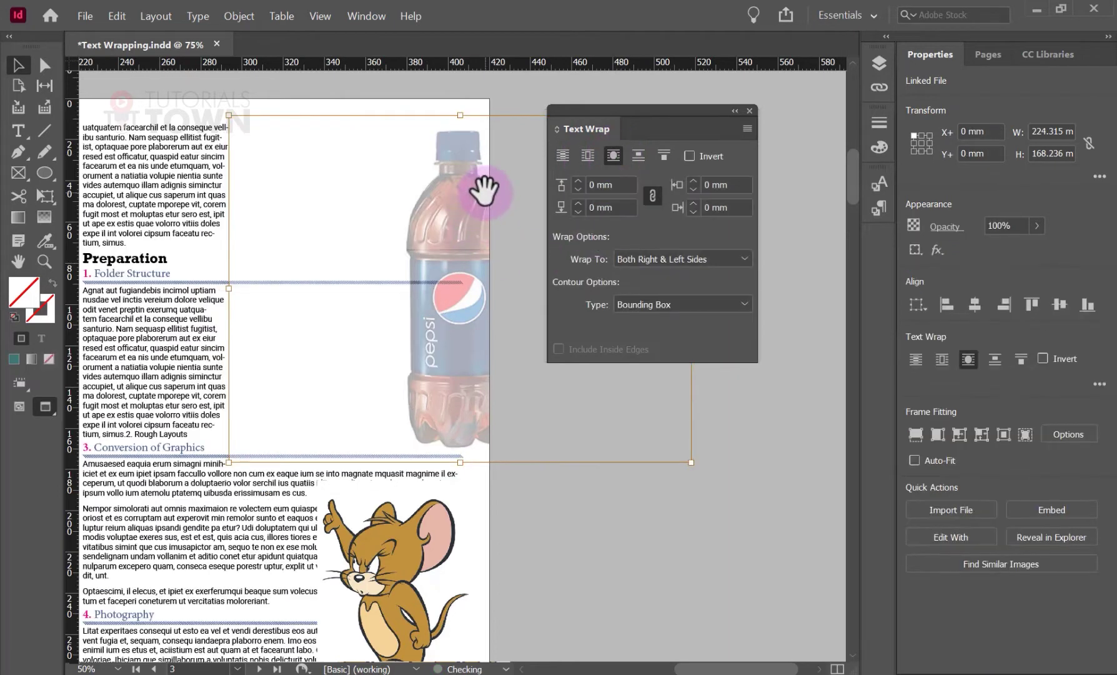
pyautogui.click(646, 305)
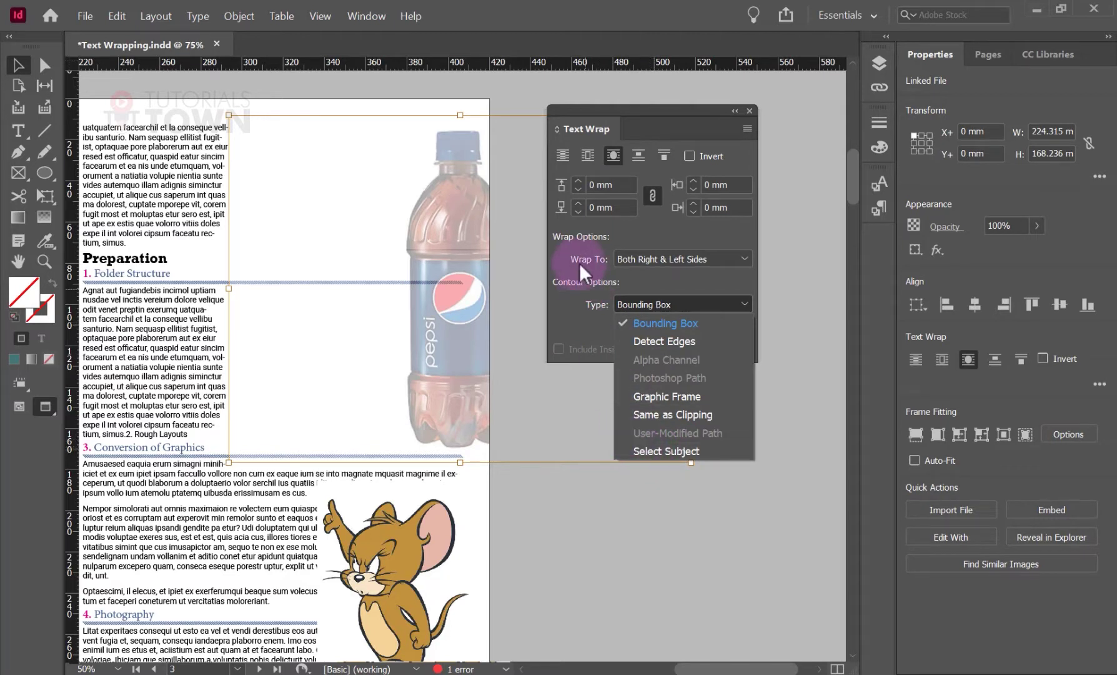
pyautogui.click(468, 100)
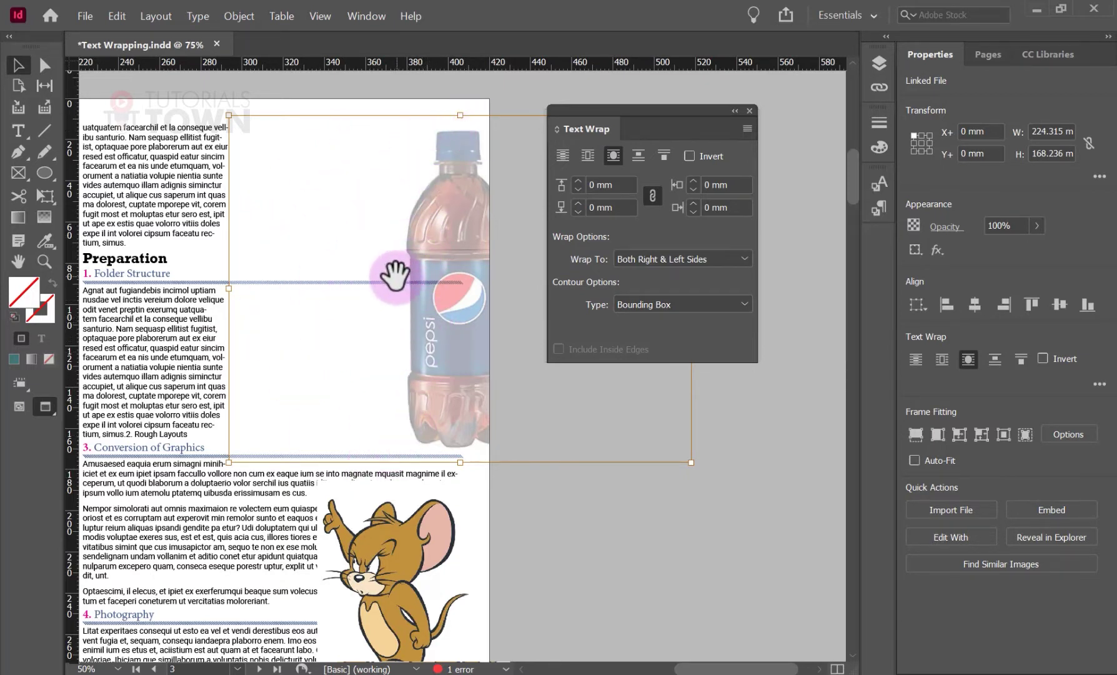
pyautogui.click(699, 305)
pyautogui.click(657, 455)
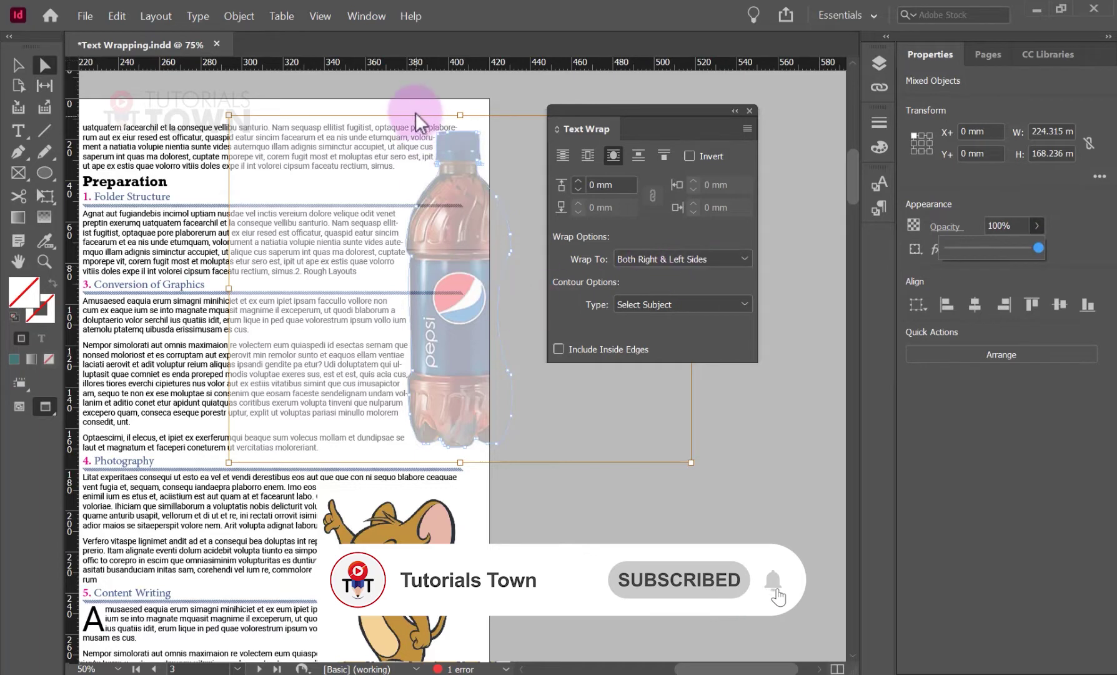
# Step: Select the Pepsi bottle's image frame and restore its opacity to 100%
pyautogui.moveTo(395, 109); pyautogui.dragTo(378, 134)
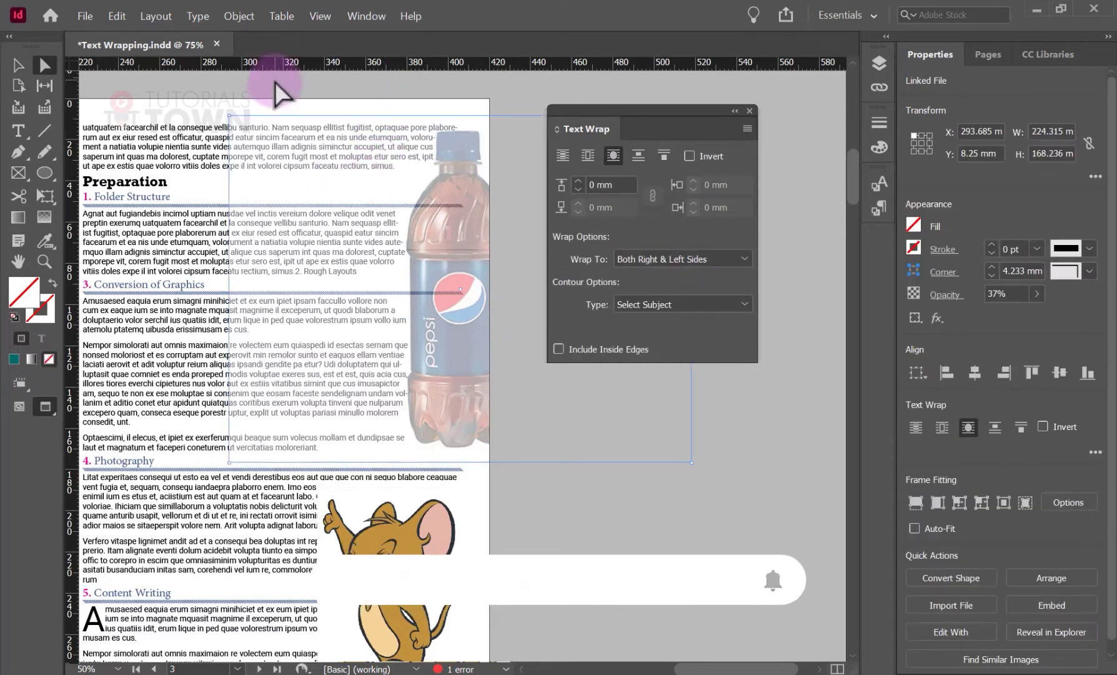
pyautogui.click(18, 65)
pyautogui.click(397, 183)
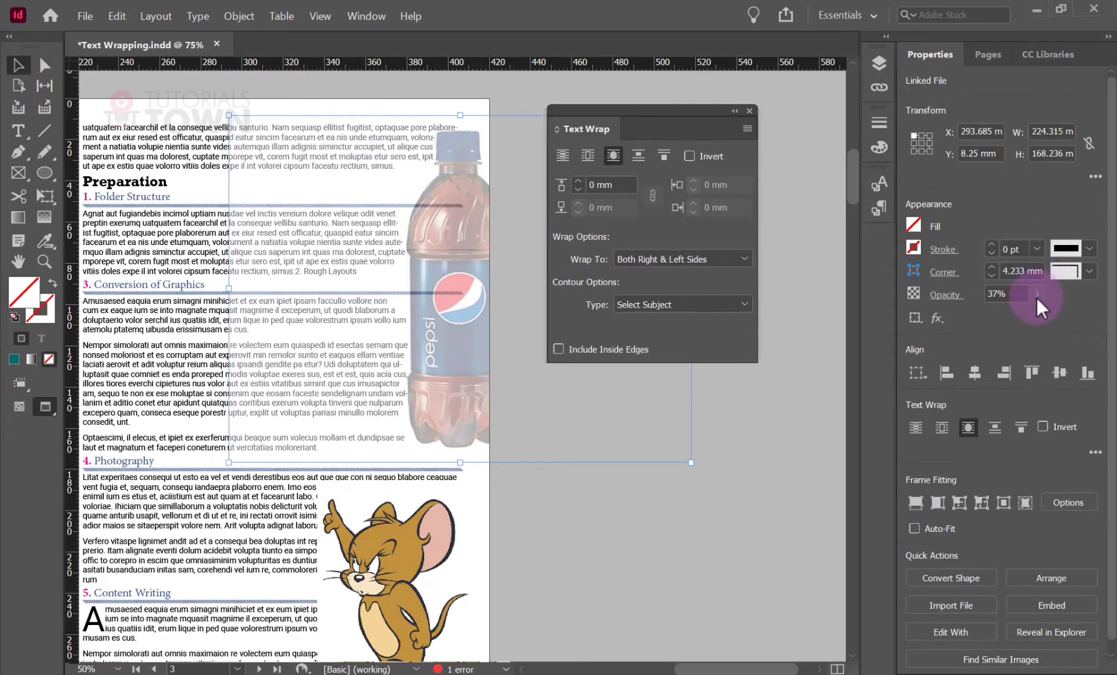
pyautogui.click(1036, 294)
pyautogui.moveTo(989, 317); pyautogui.dragTo(1082, 318)
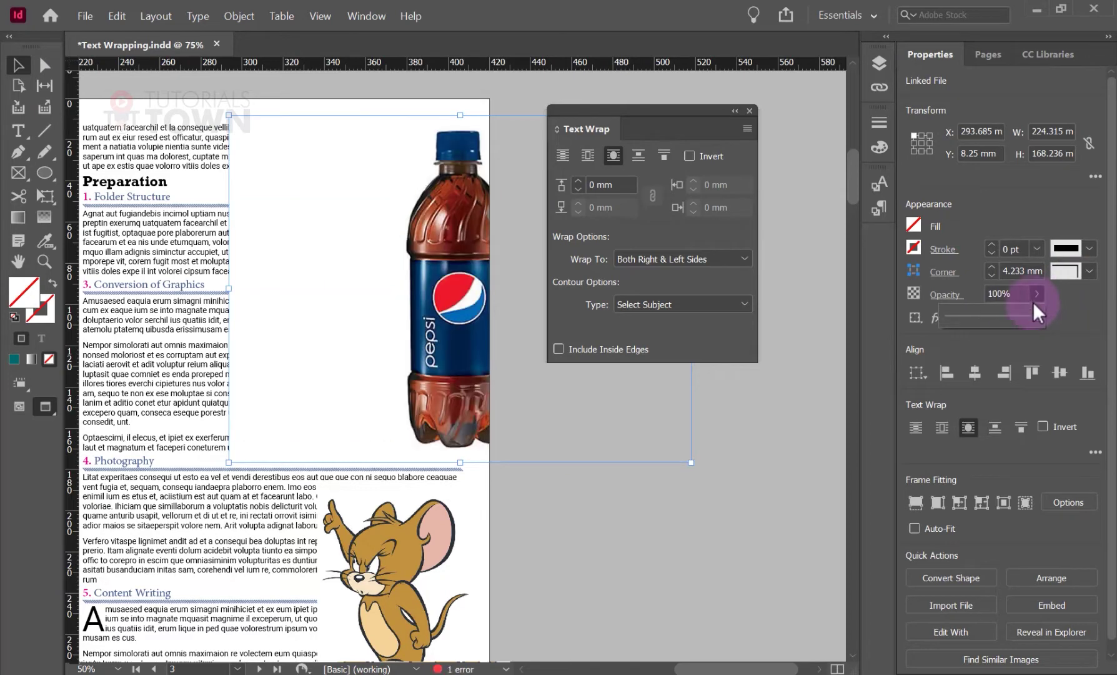
# Step: Send the Pepsi bottle image to the back, behind the page 3 text frame
pyautogui.rightClick(447, 327)
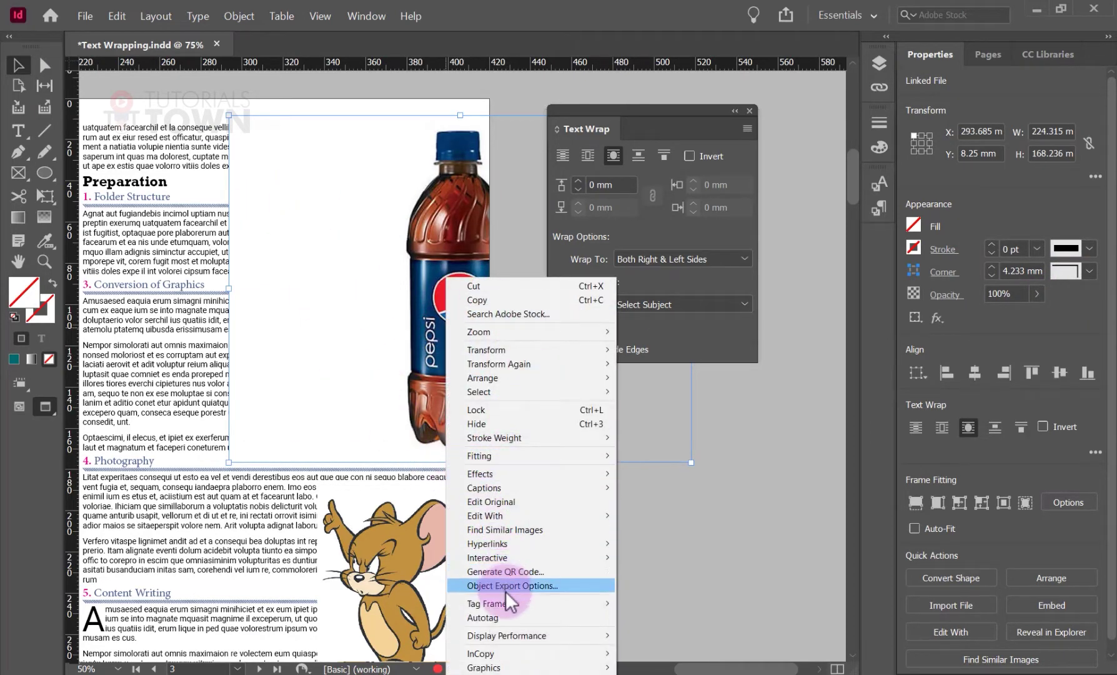
pyautogui.moveTo(508, 377)
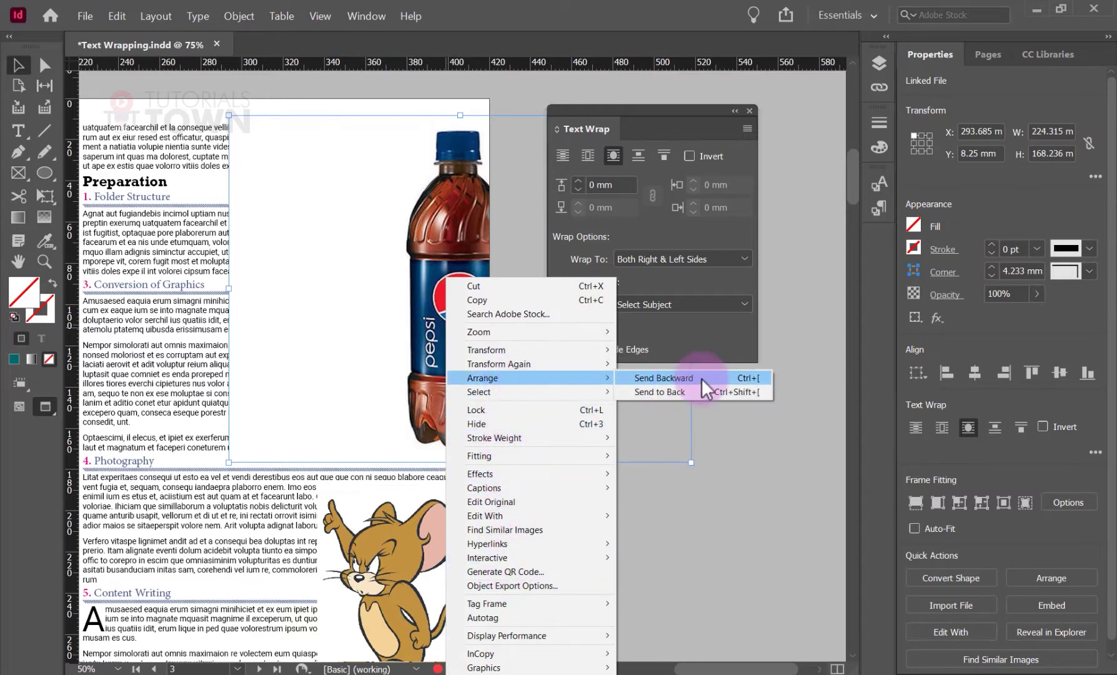
pyautogui.click(707, 392)
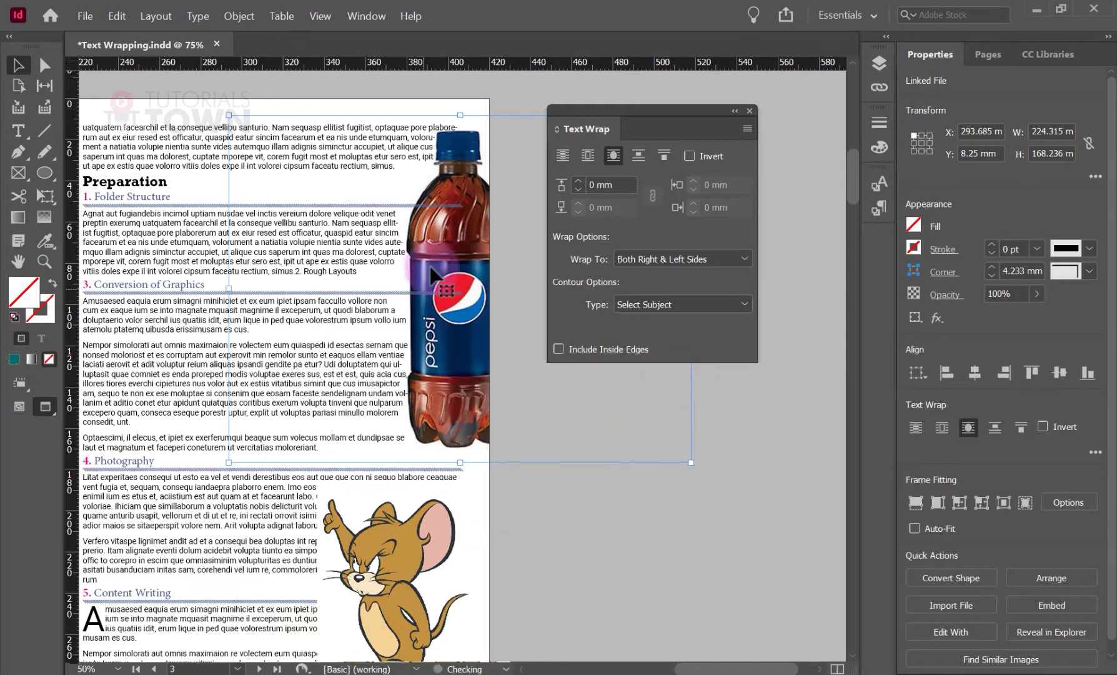
pyautogui.click(653, 507)
pyautogui.click(384, 279)
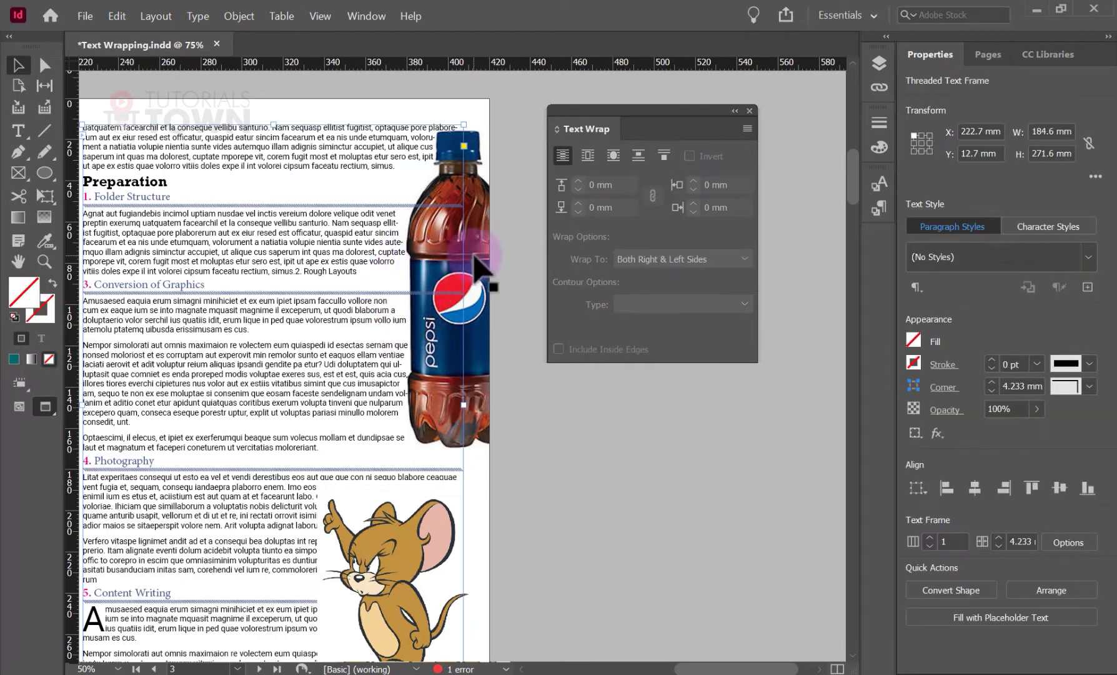
# Step: Change the bottle image's wrap contour type to Detect Edges
pyautogui.click(476, 322)
pyautogui.click(647, 304)
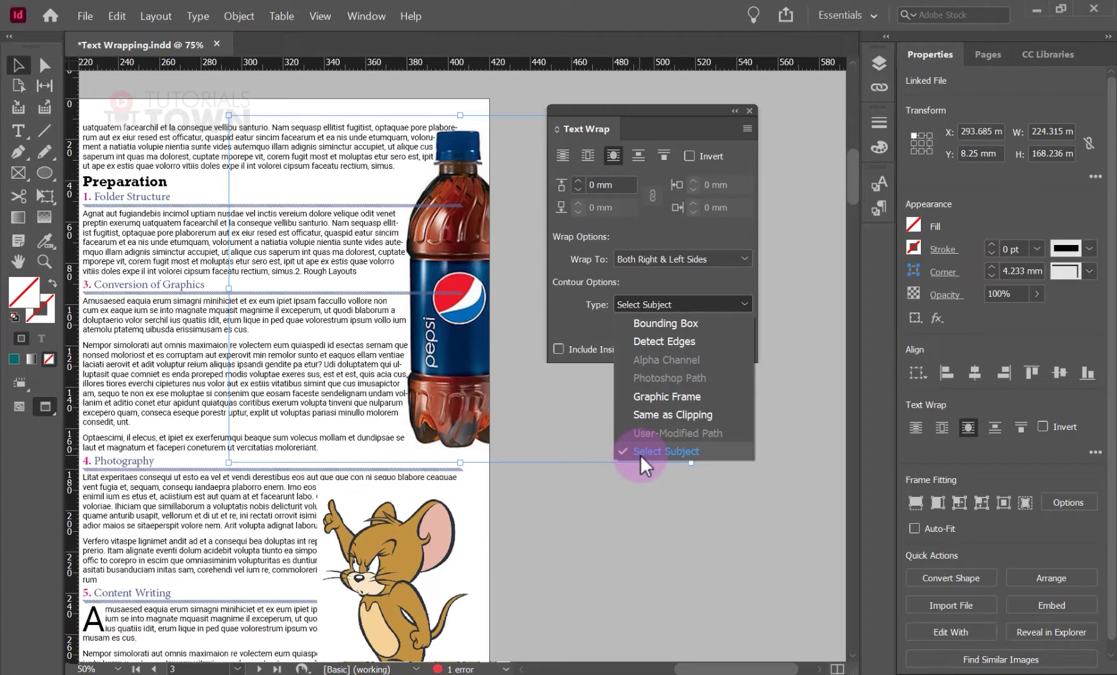
pyautogui.click(653, 342)
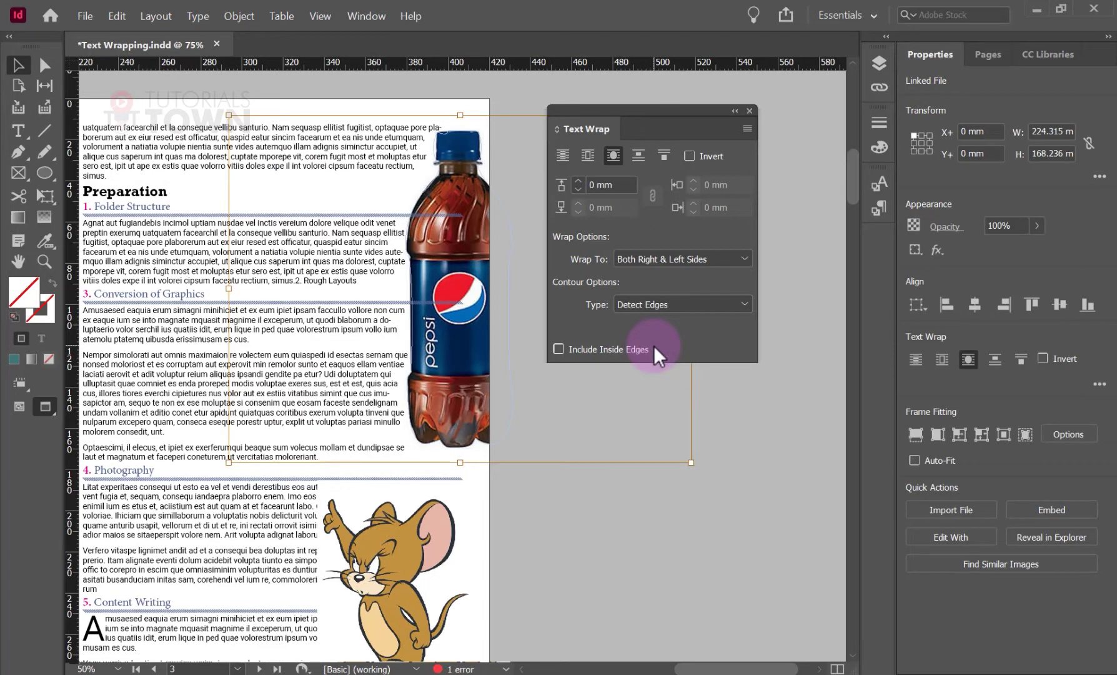
# Step: Set the cartoon mouse image at 100% opacity to Wrap Around Object Shape with the Detect Edges contour type
pyautogui.click(387, 511)
pyautogui.scroll(-5, 387, 511)
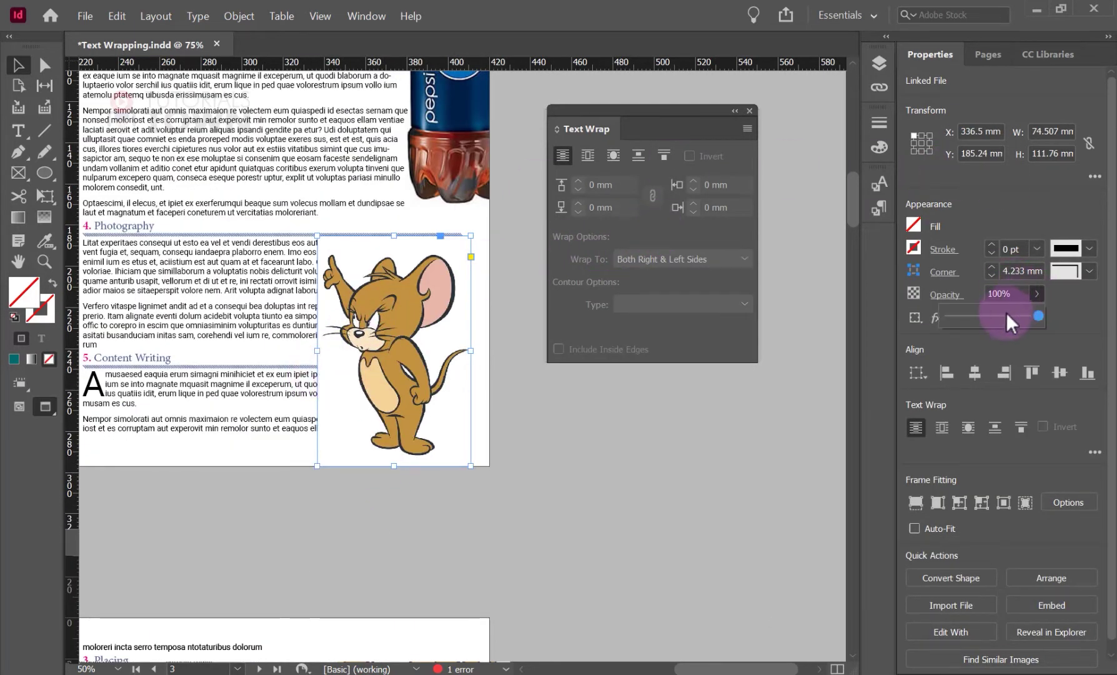
pyautogui.moveTo(1007, 313); pyautogui.dragTo(1051, 317)
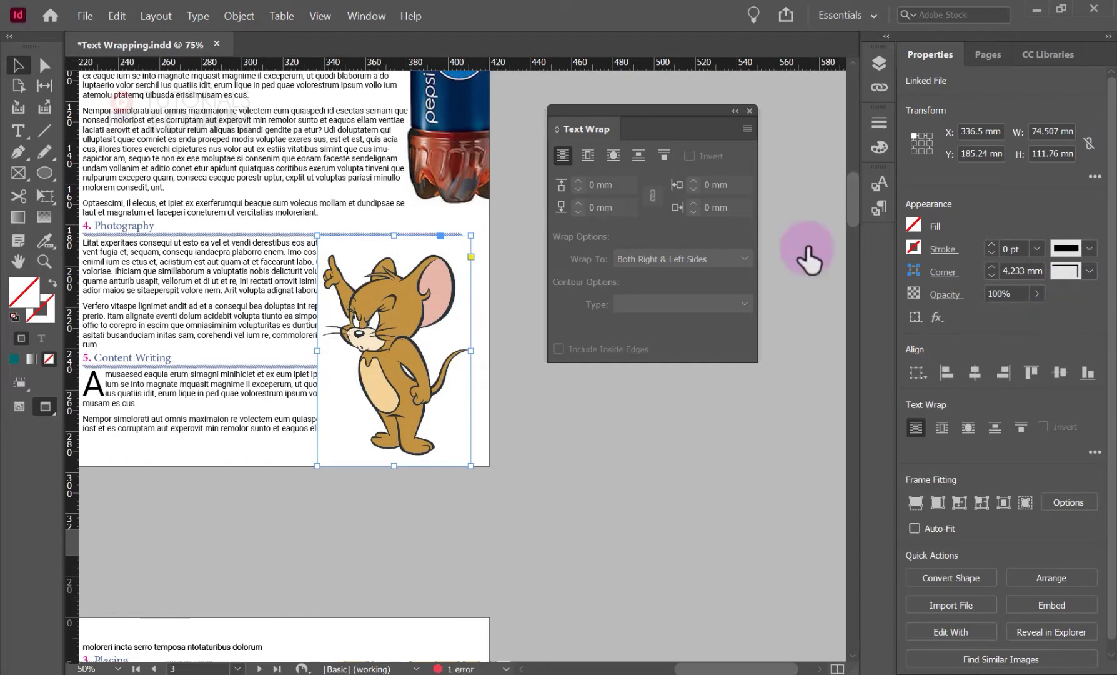
pyautogui.click(614, 156)
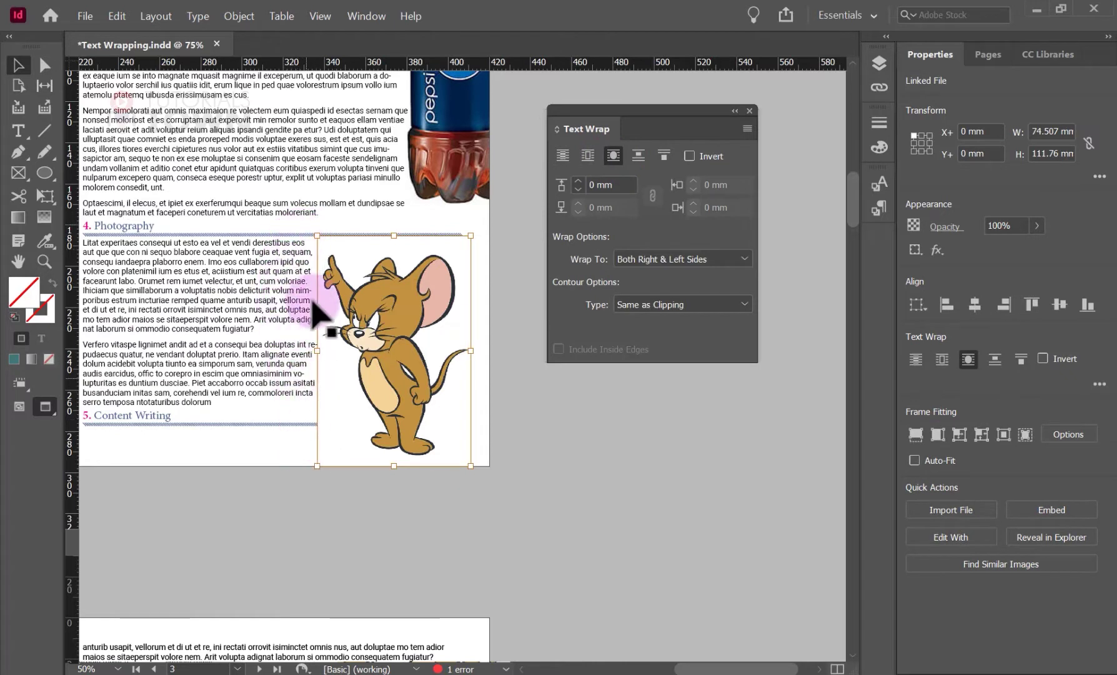
pyautogui.click(649, 304)
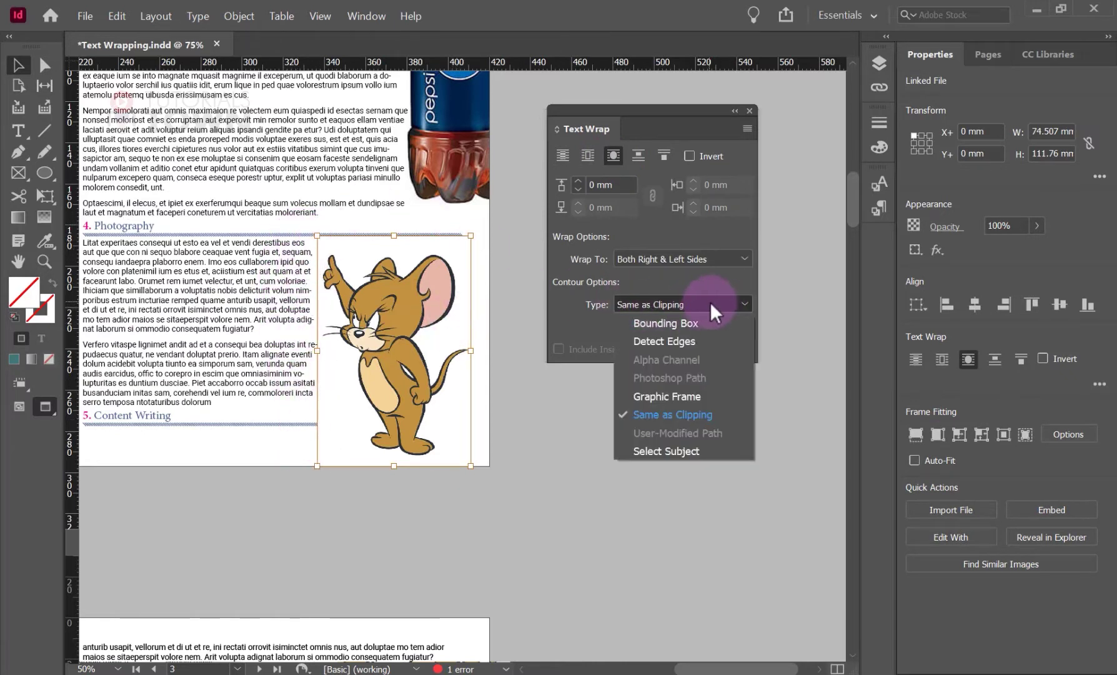
pyautogui.click(665, 341)
# Step: Send the cartoon mouse image to the back, behind the page 3 text frame
pyautogui.rightClick(429, 308)
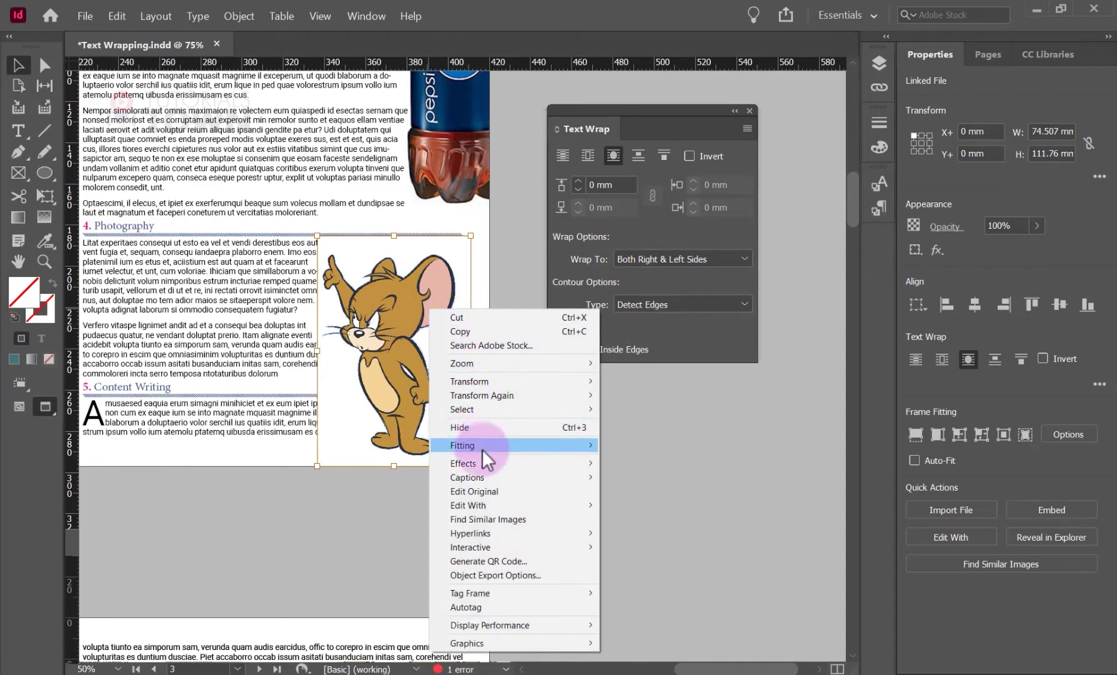
pyautogui.moveTo(498, 395)
pyautogui.click(653, 491)
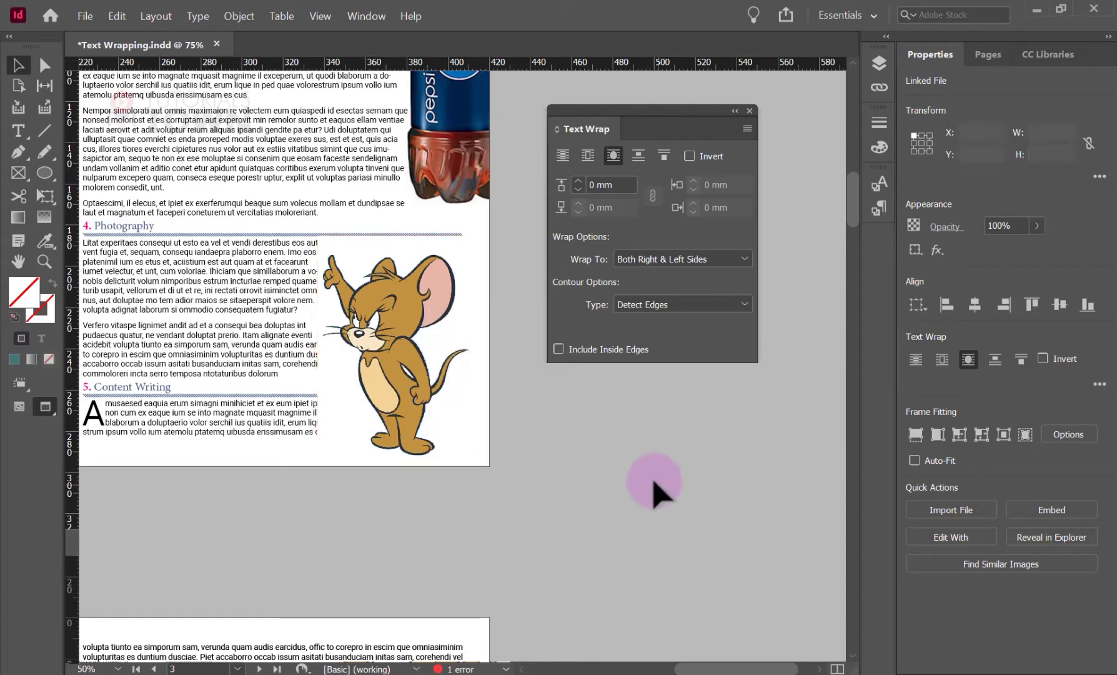
pyautogui.click(653, 491)
pyautogui.rightClick(450, 384)
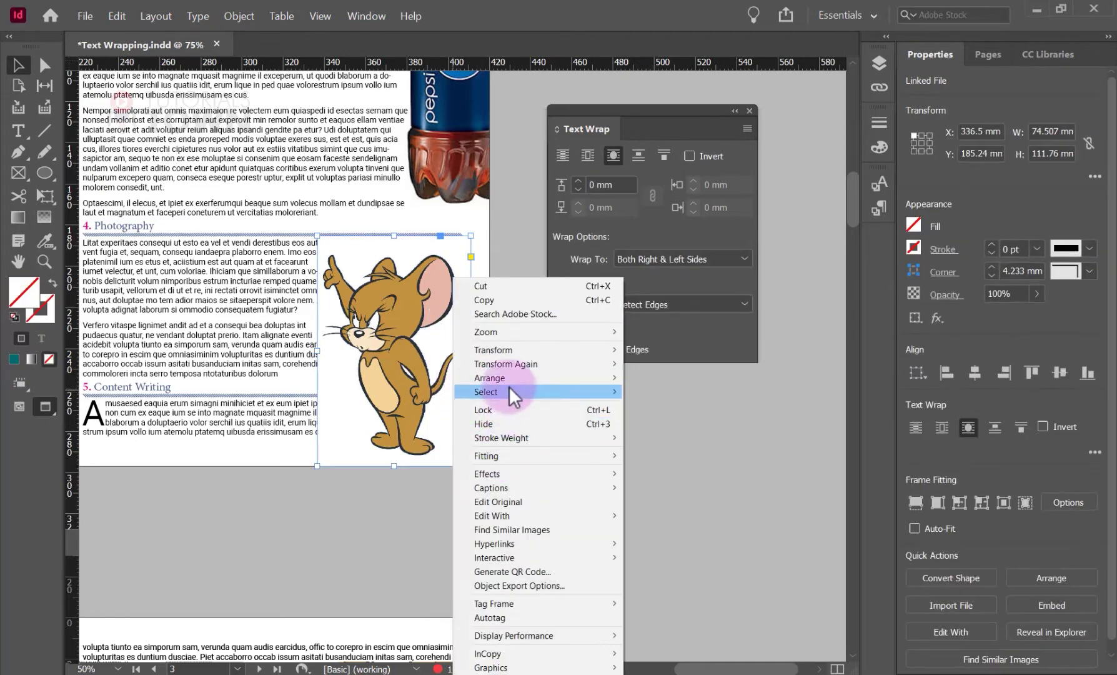
pyautogui.moveTo(512, 376)
pyautogui.click(663, 394)
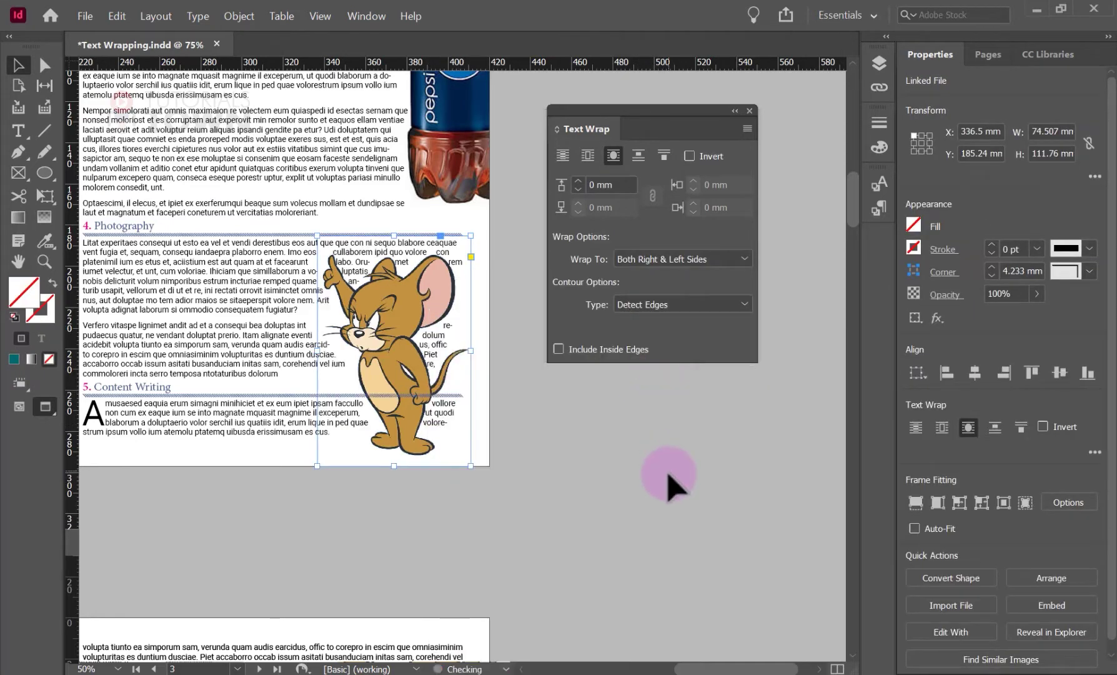
pyautogui.click(609, 519)
# Step: Move the cartoon mouse image toward the lower-right corner of page 3, to about X 348 mm, Y 189.5 mm
pyautogui.click(416, 403)
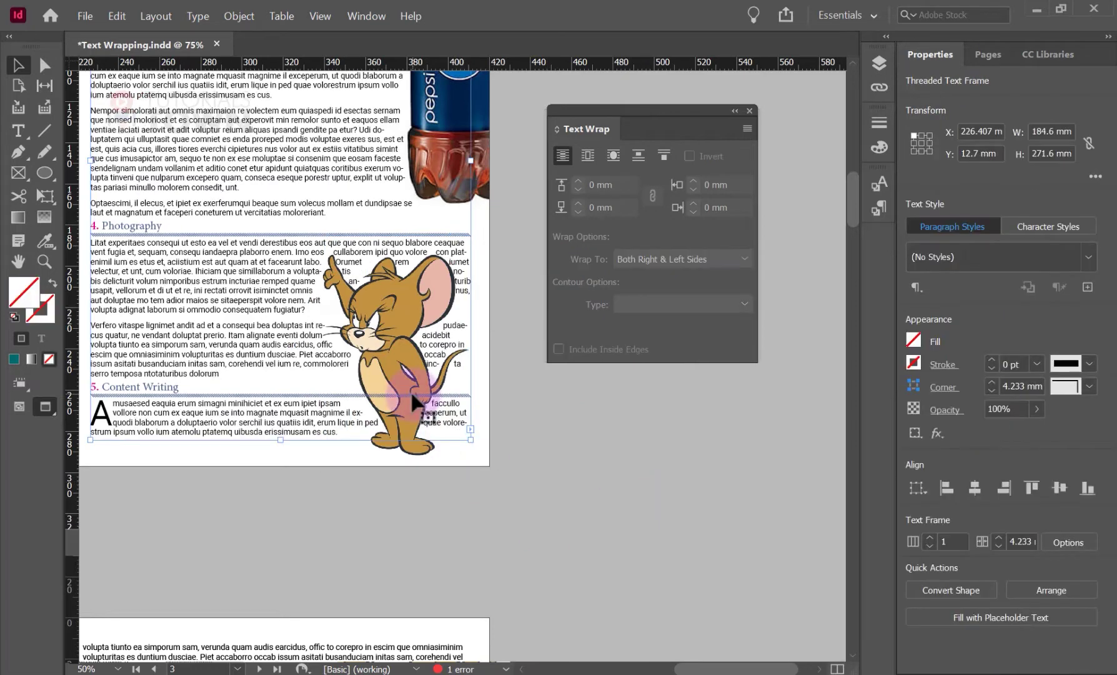
pyautogui.moveTo(413, 395); pyautogui.dragTo(397, 393)
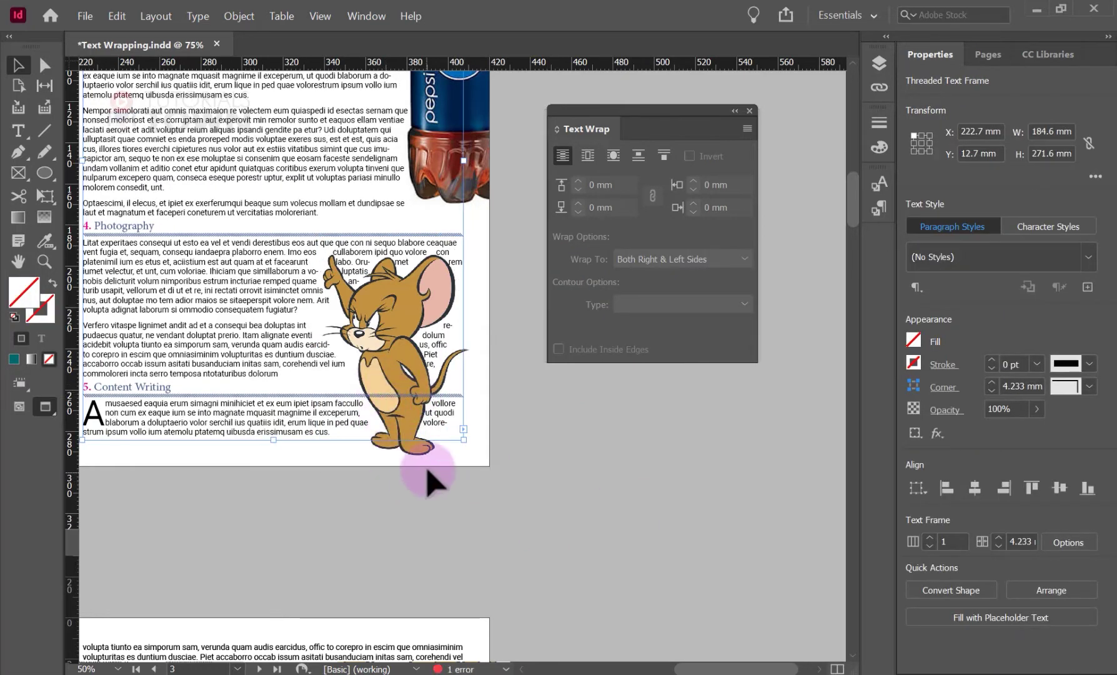
pyautogui.moveTo(424, 450)
pyautogui.mouseDown()
pyautogui.moveTo(448, 458)
pyautogui.moveTo(407, 457)
pyautogui.moveTo(436, 451)
pyautogui.moveTo(443, 372)
pyautogui.moveTo(434, 448)
pyautogui.mouseUp()
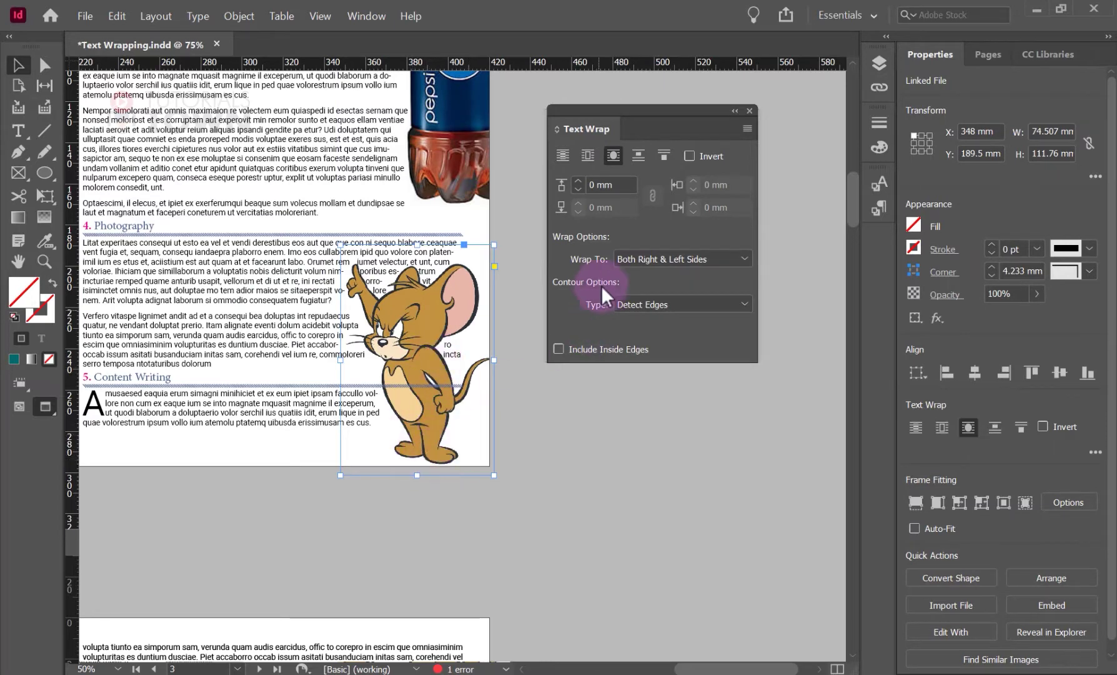
# Step: Set the cartoon mouse image's text wrap offset to 1 mm, keeping the wrap on Both Right & Left Sides
pyautogui.click(579, 182)
pyautogui.click(579, 182)
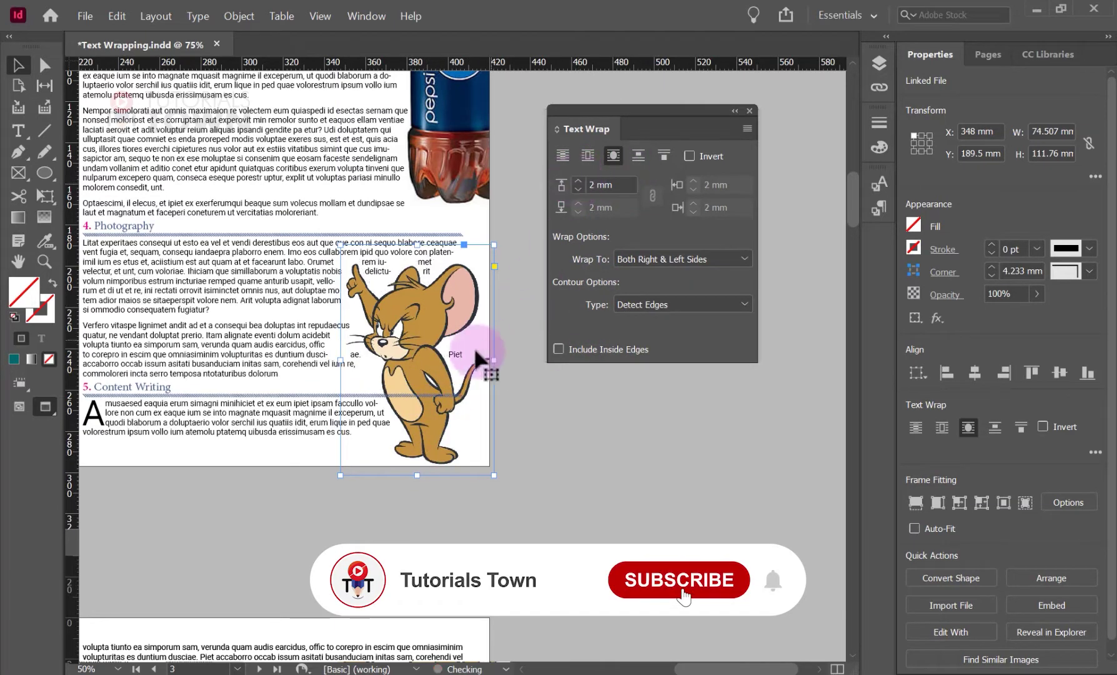
pyautogui.click(580, 181)
pyautogui.click(580, 182)
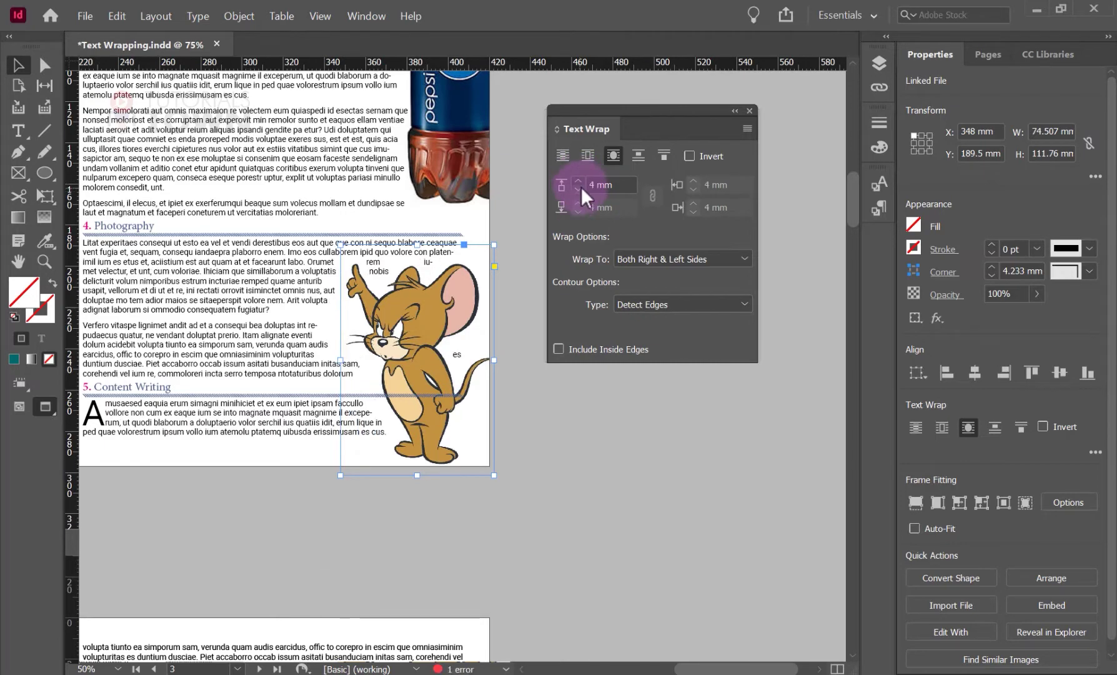
pyautogui.click(580, 189)
pyautogui.click(579, 190)
pyautogui.click(579, 190)
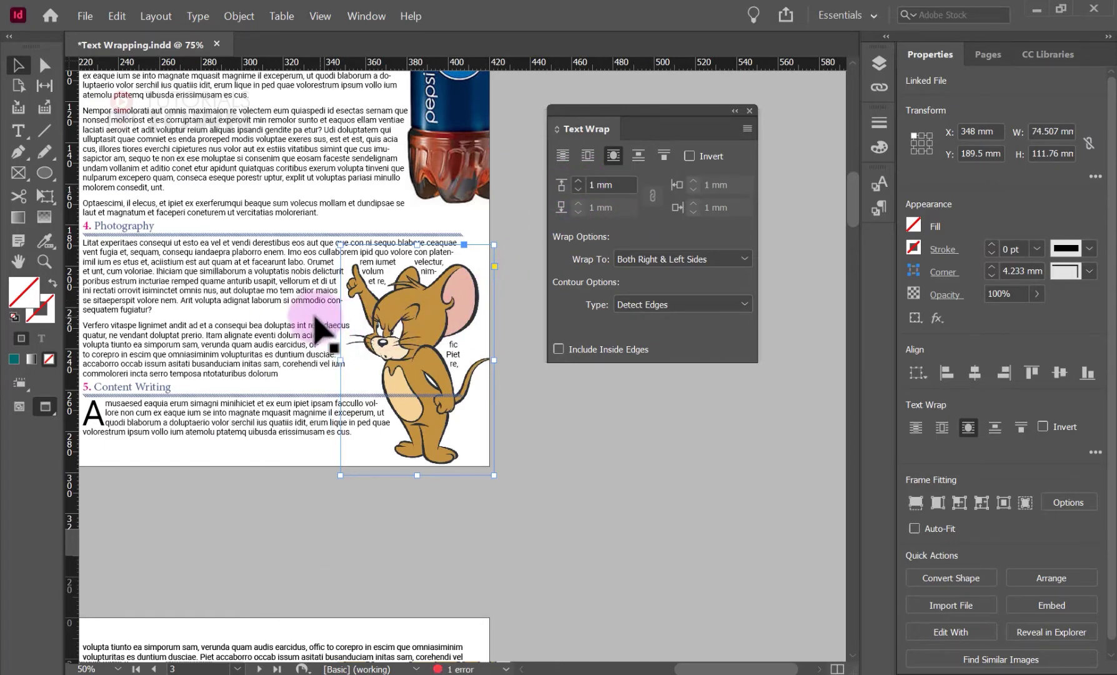
pyautogui.click(674, 257)
pyautogui.click(671, 294)
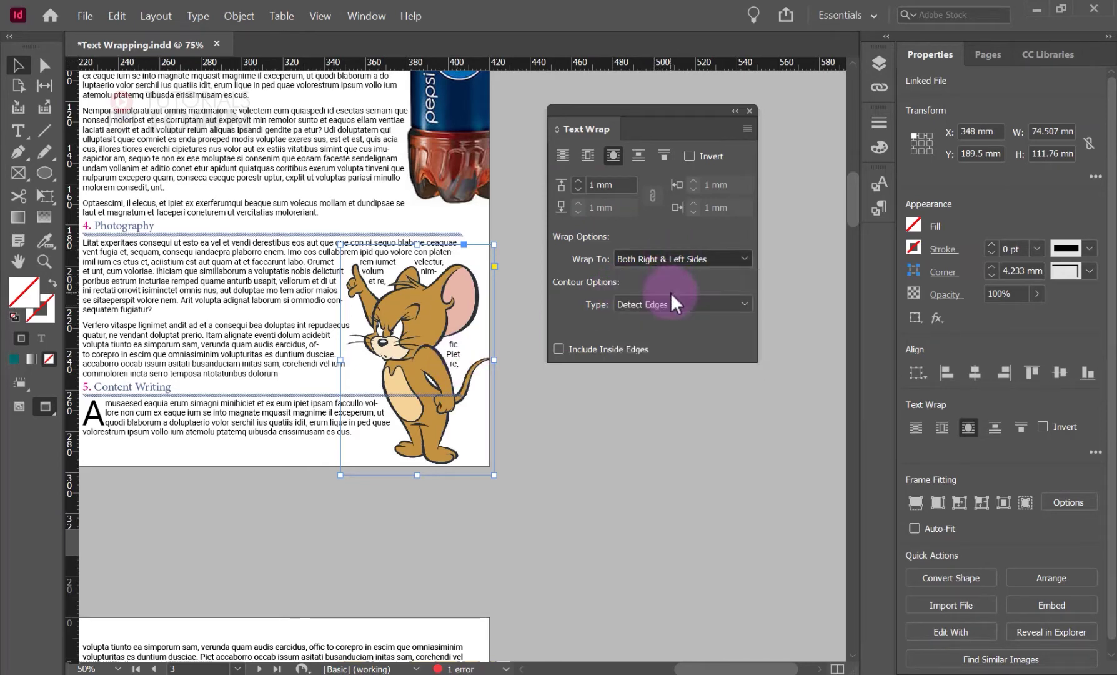
pyautogui.click(533, 531)
# Step: Examine how the page 3 text wraps around the cartoon mouse and the Pepsi bottle
pyautogui.moveTo(382, 367); pyautogui.dragTo(468, 444)
pyautogui.hotkey('ctrl', '-')
pyautogui.hotkey('ctrl', '-')
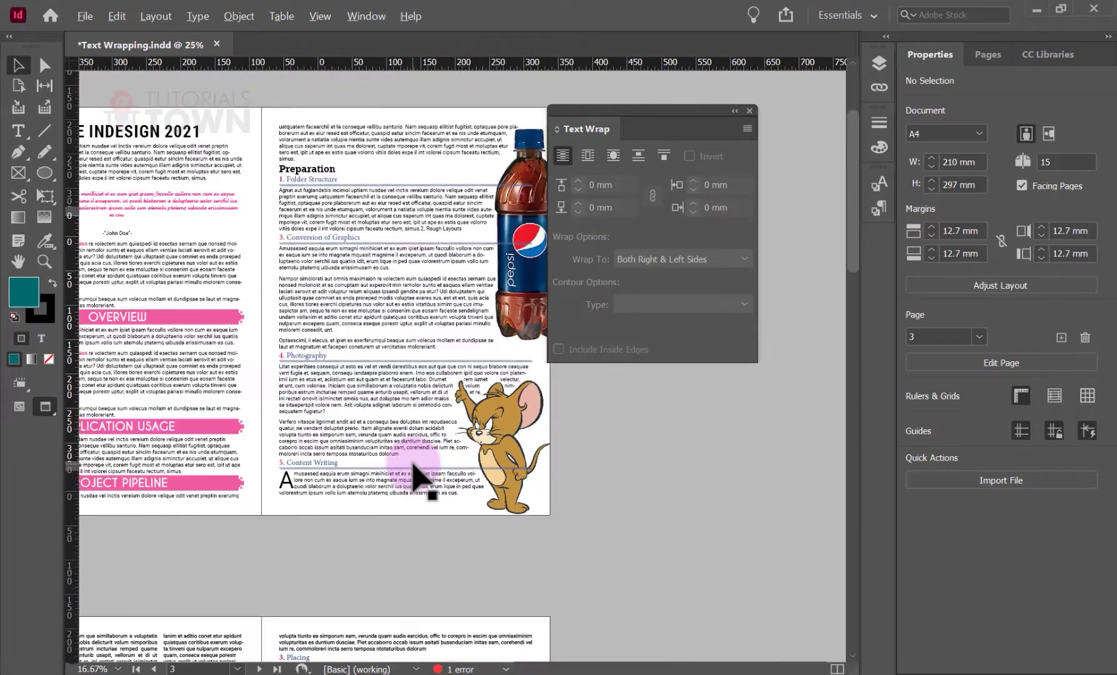
pyautogui.moveTo(515, 364); pyautogui.dragTo(632, 470)
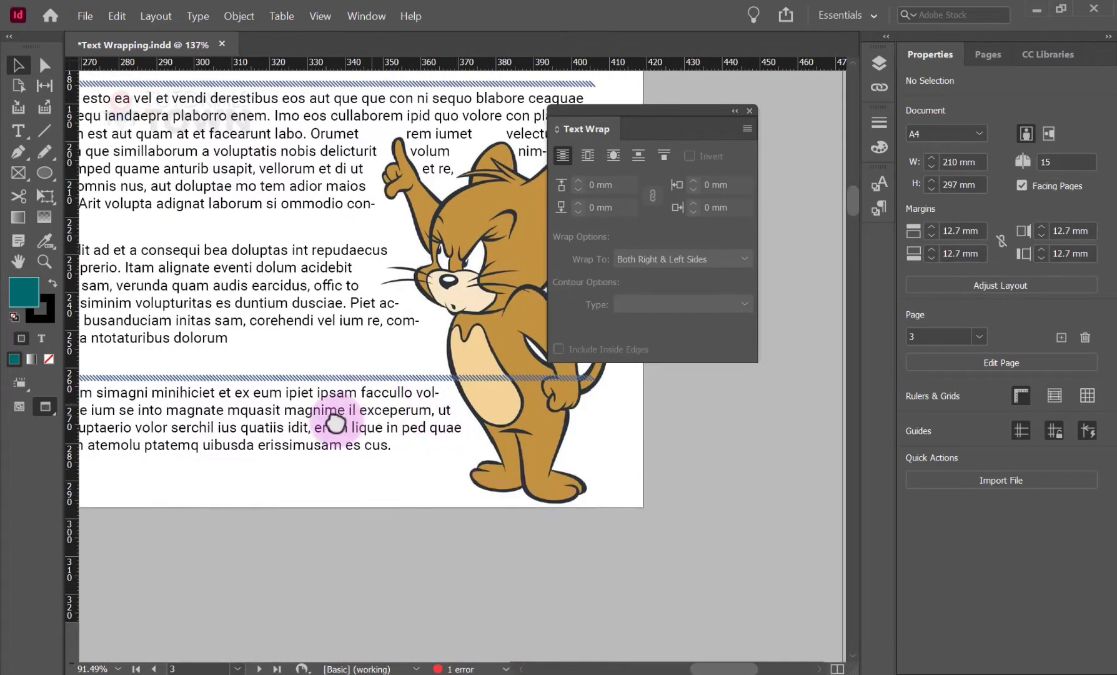
pyautogui.moveTo(487, 153); pyautogui.dragTo(355, 359)
pyautogui.scroll(-2, 395, 420)
pyautogui.scroll(-3, 375, 416)
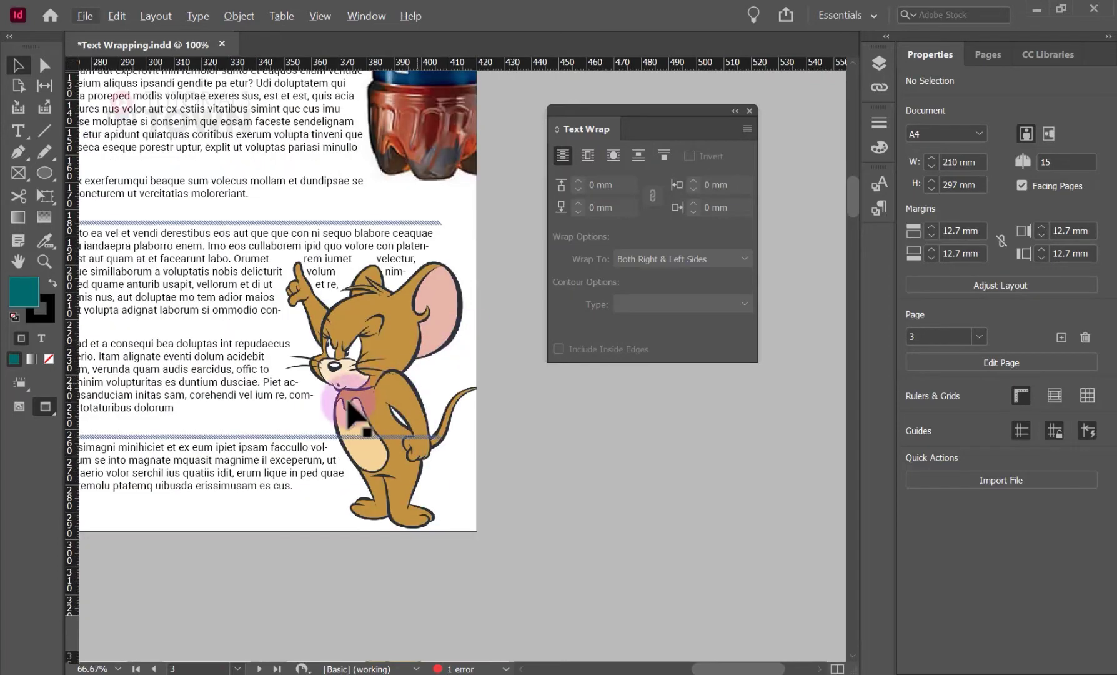
pyautogui.scroll(5, 375, 375)
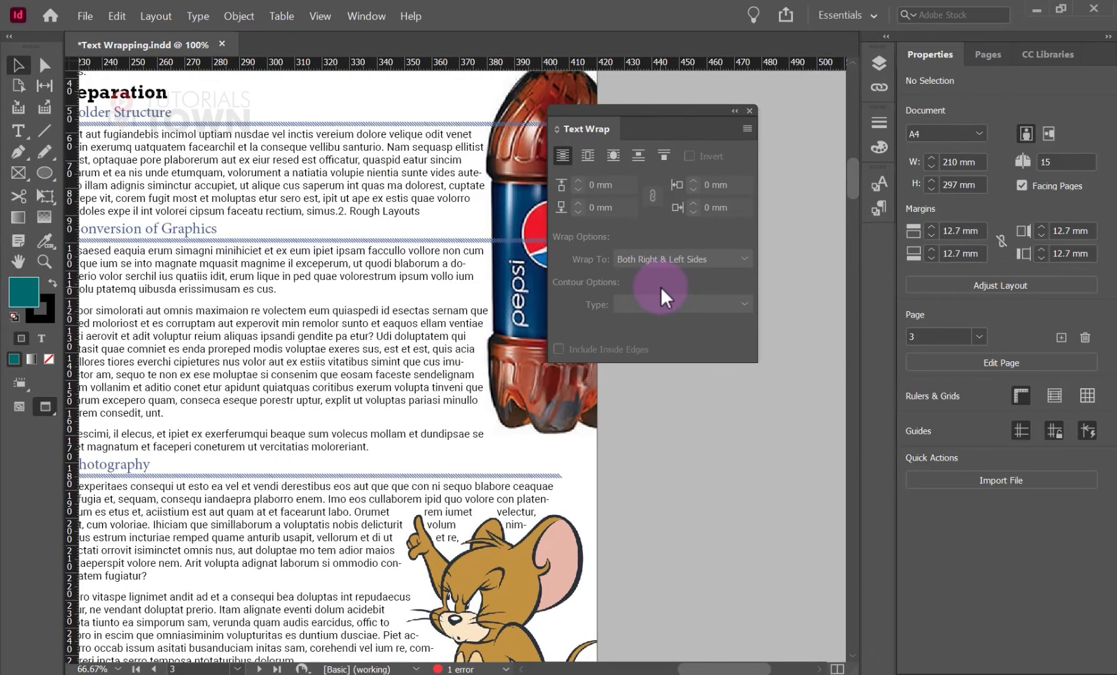
# Step: Select the cartoon cat image on page 5 and apply Wrap Around Object Shape to it
pyautogui.press('space')
pyautogui.moveTo(216, 592); pyautogui.dragTo(462, 131)
pyautogui.moveTo(215, 472); pyautogui.dragTo(330, 146)
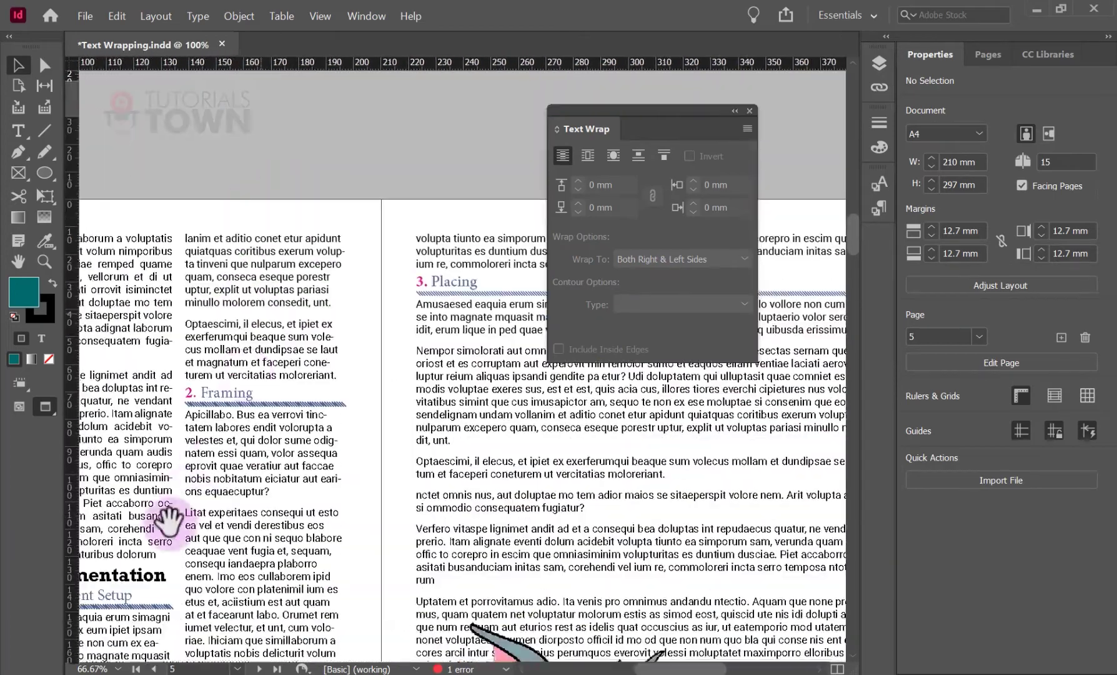
pyautogui.moveTo(169, 519); pyautogui.dragTo(332, 236)
pyautogui.moveTo(578, 521); pyautogui.dragTo(86, 320)
pyautogui.click(400, 341)
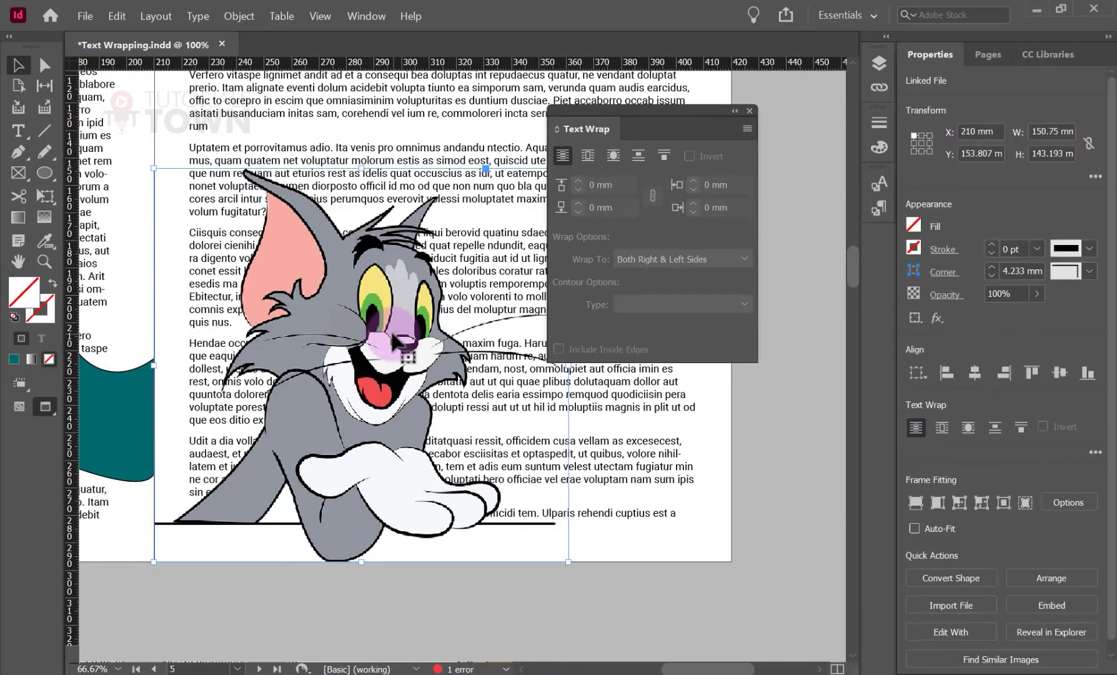
pyautogui.click(615, 155)
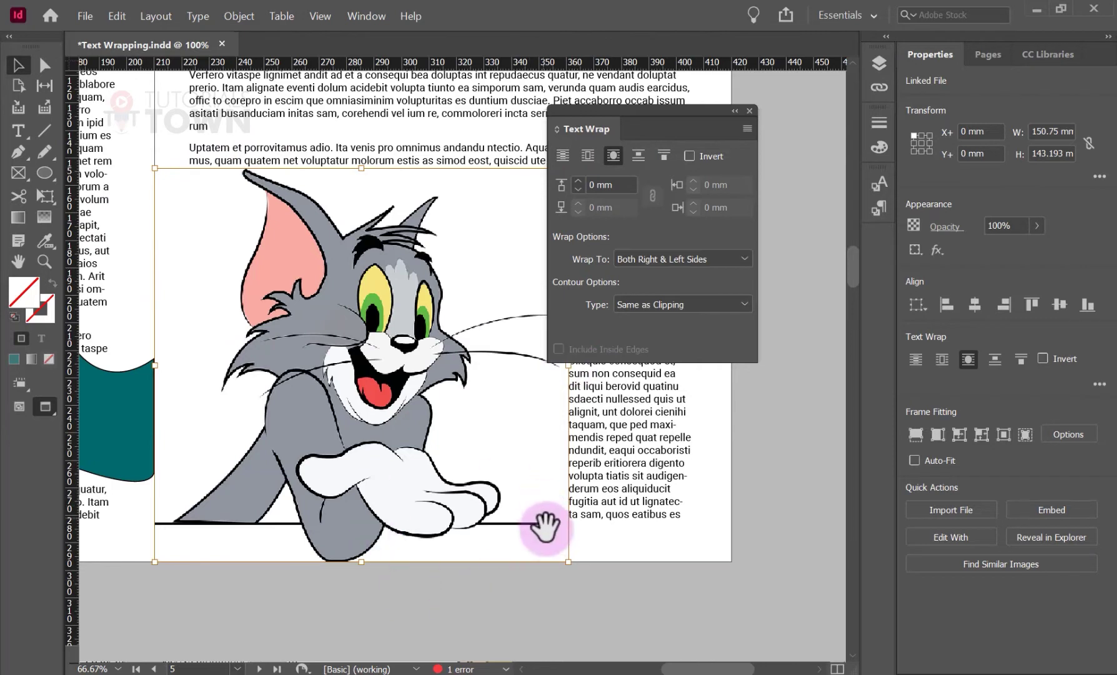
# Step: Set the cat image's wrap contour type to Alpha Channel, keeping its opacity at 100%
pyautogui.click(624, 573)
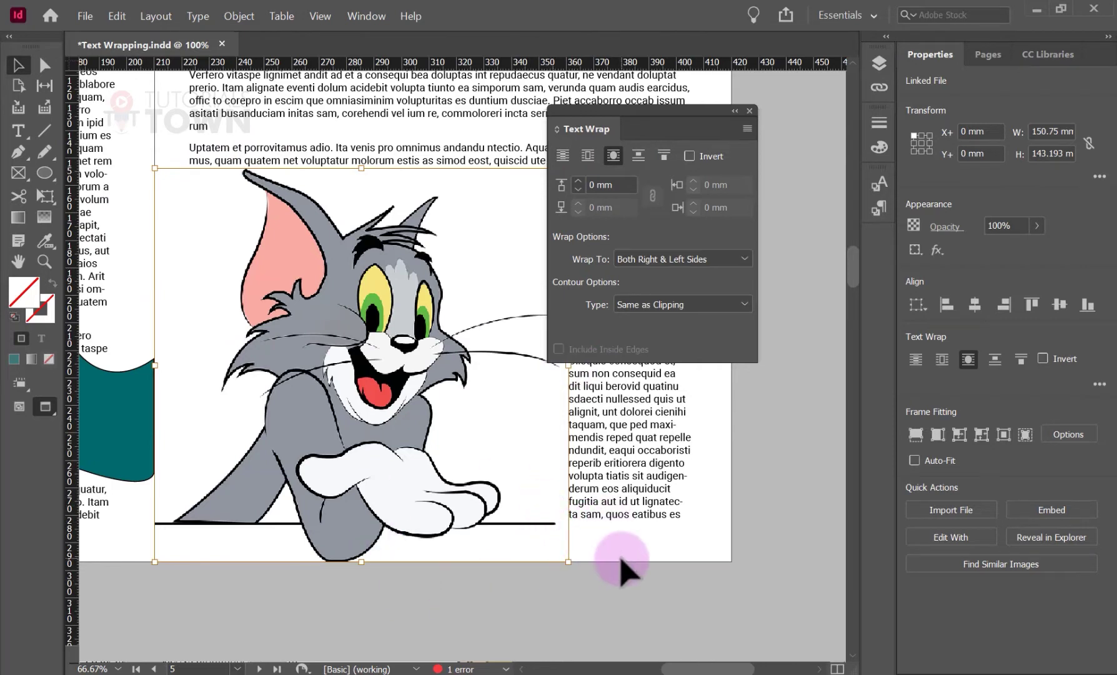
pyautogui.click(465, 434)
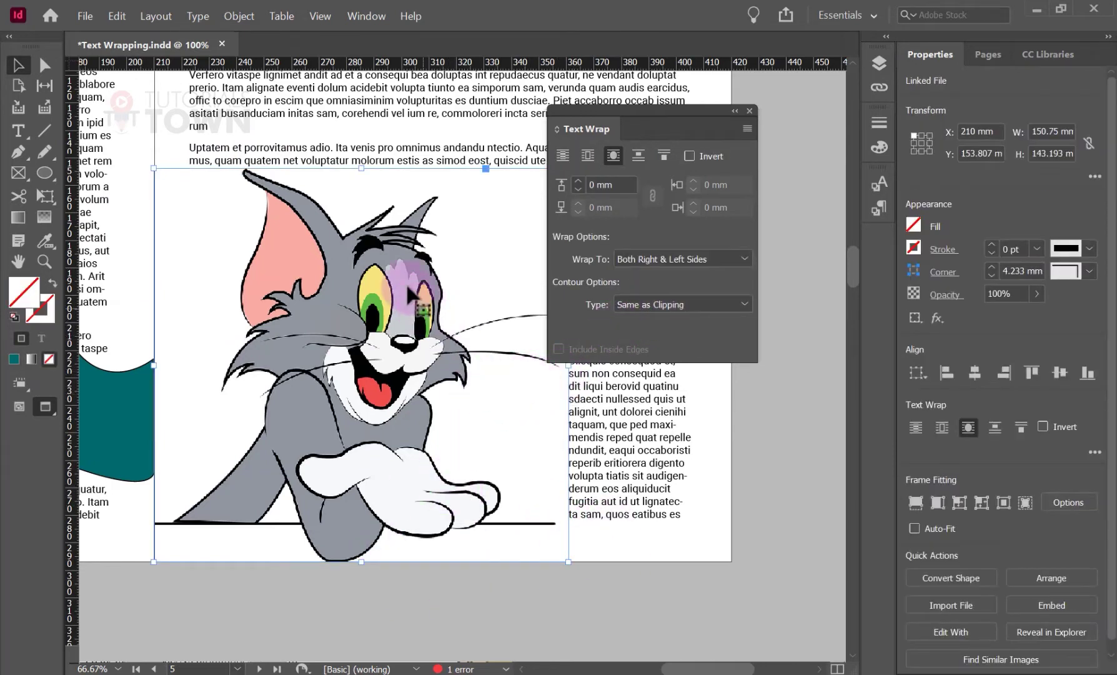
pyautogui.click(676, 306)
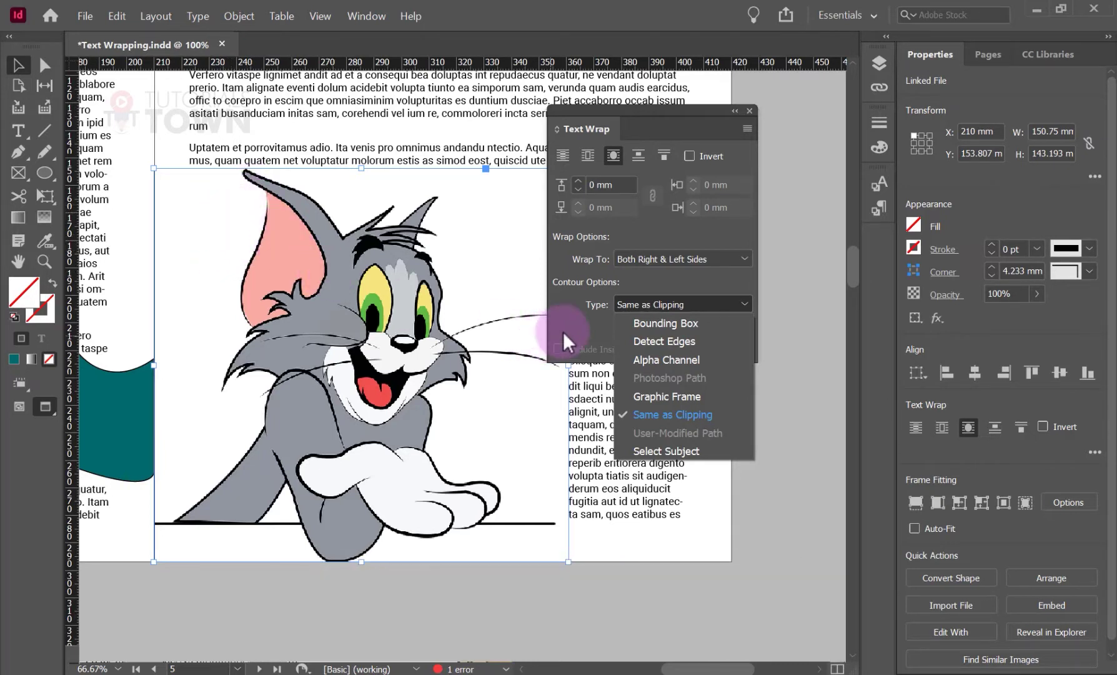
pyautogui.click(652, 361)
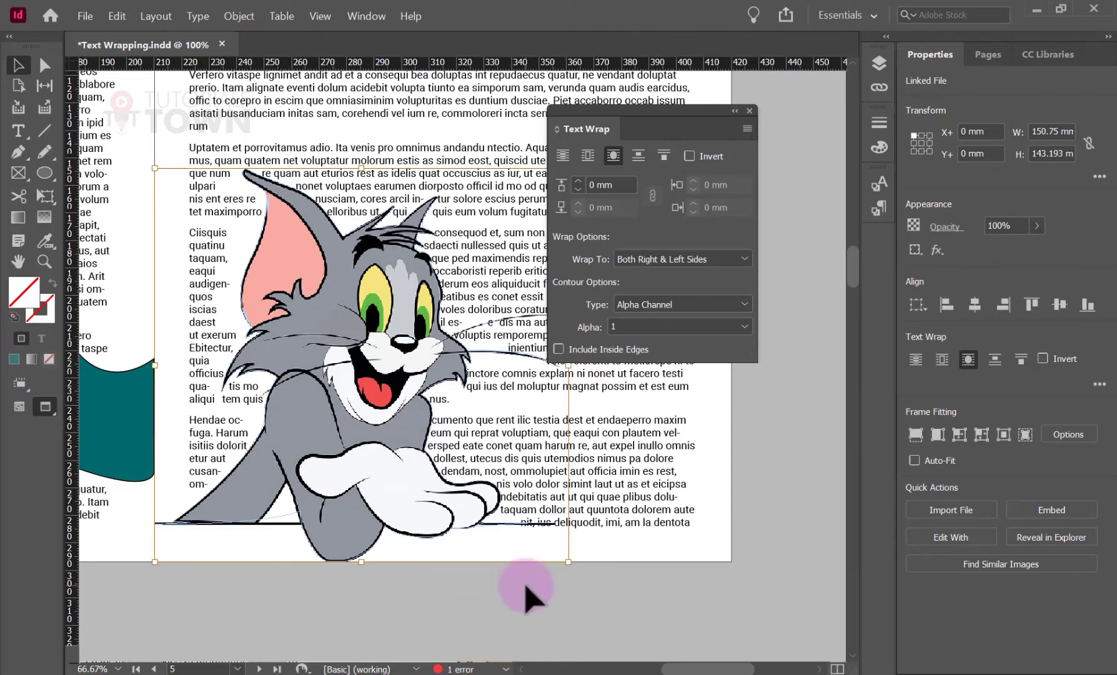
pyautogui.click(528, 644)
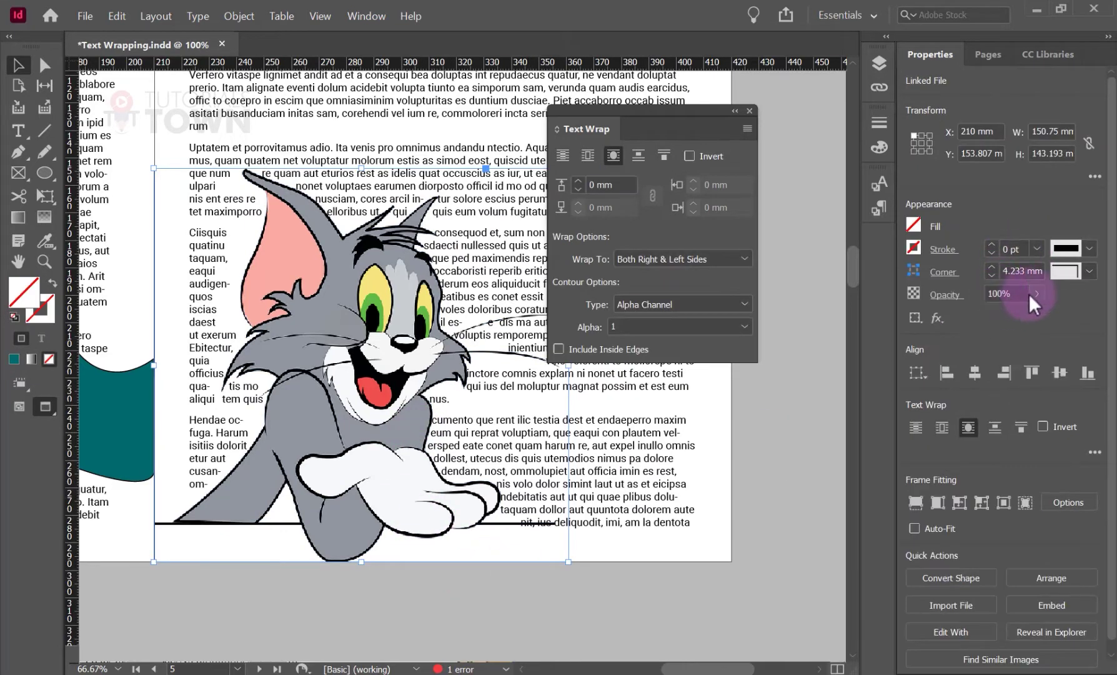
pyautogui.click(1037, 293)
pyautogui.moveTo(1039, 316); pyautogui.dragTo(1061, 313)
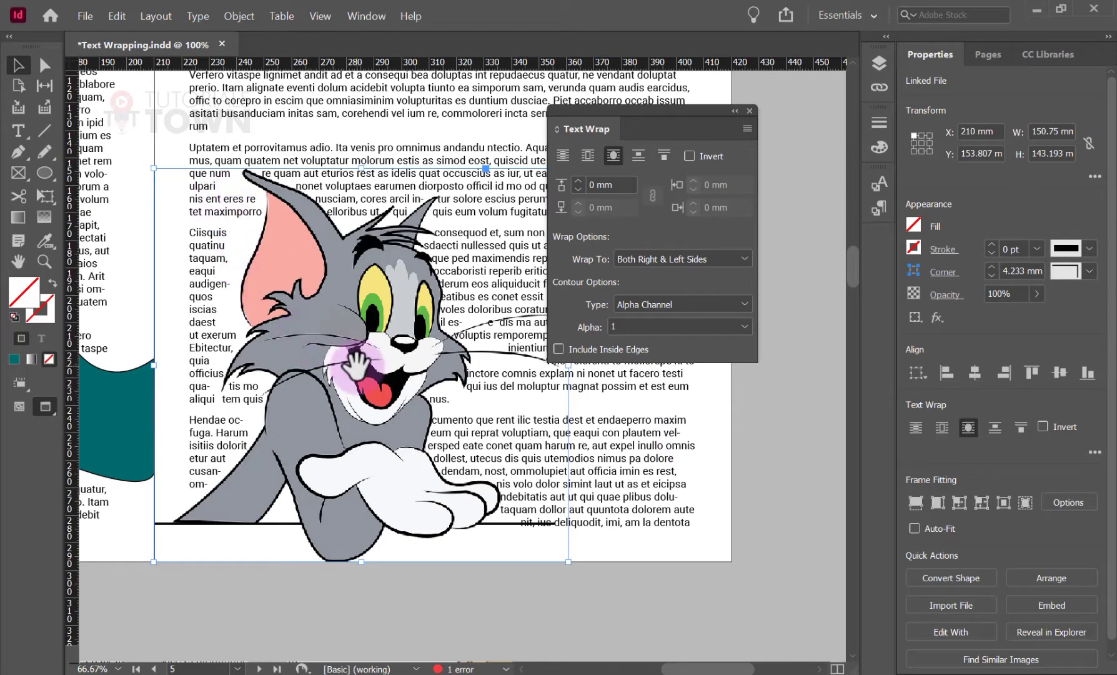
# Step: Move the cat image left to X 185.25 mm and crop its frame's left edge to the spine, about 125.8 mm wide
pyautogui.moveTo(344, 533); pyautogui.dragTo(280, 525)
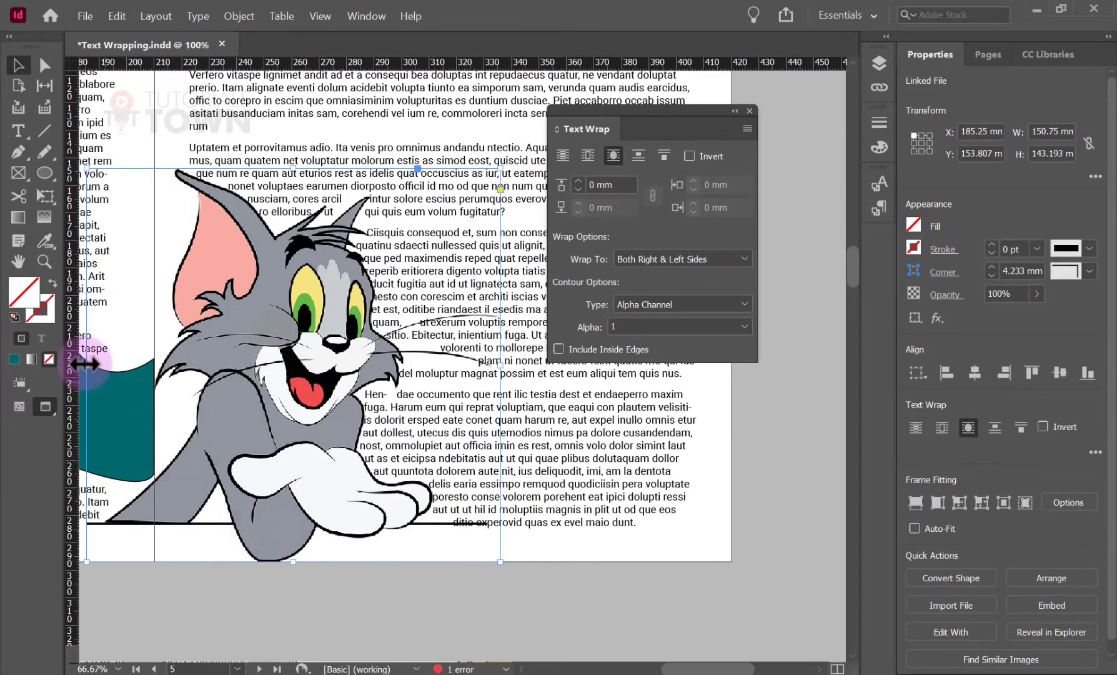
pyautogui.moveTo(91, 368); pyautogui.dragTo(155, 366)
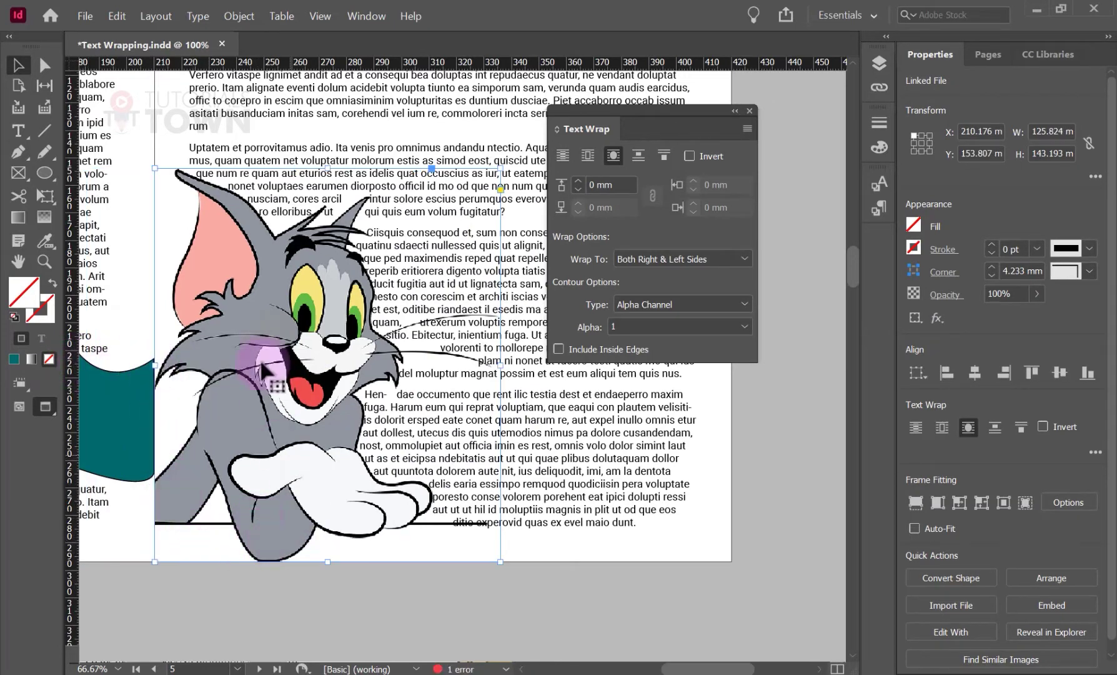
# Step: Set the cat image's text wrap offset to 3 mm and preview the spread in presentation mode
pyautogui.click(577, 183)
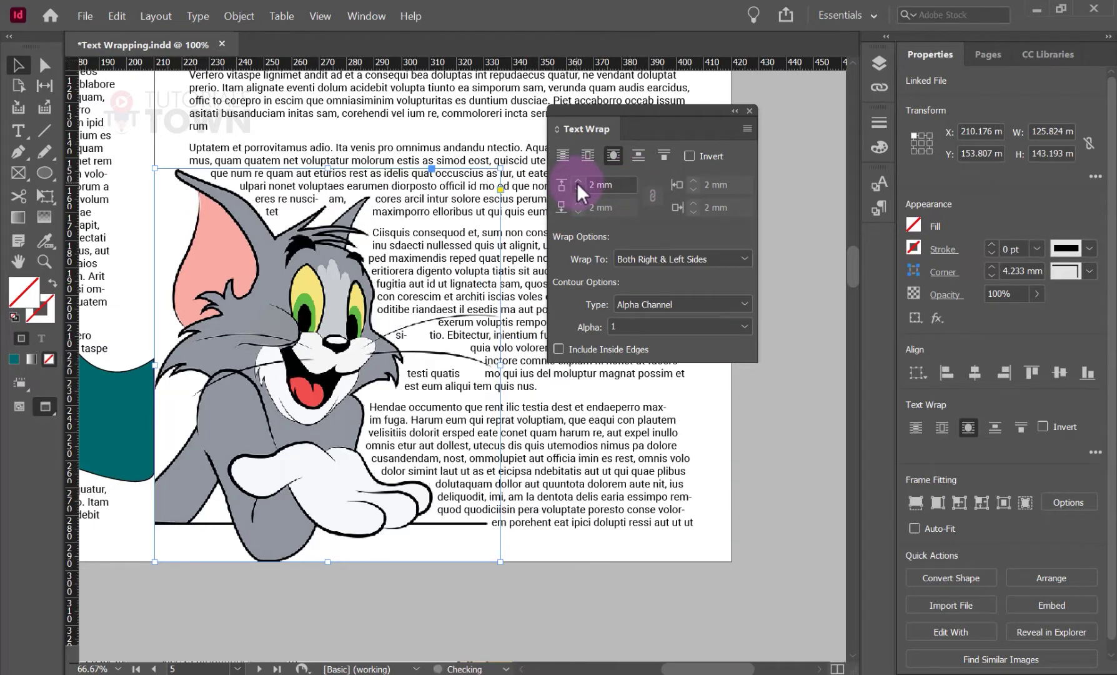
pyautogui.click(577, 182)
pyautogui.click(577, 182)
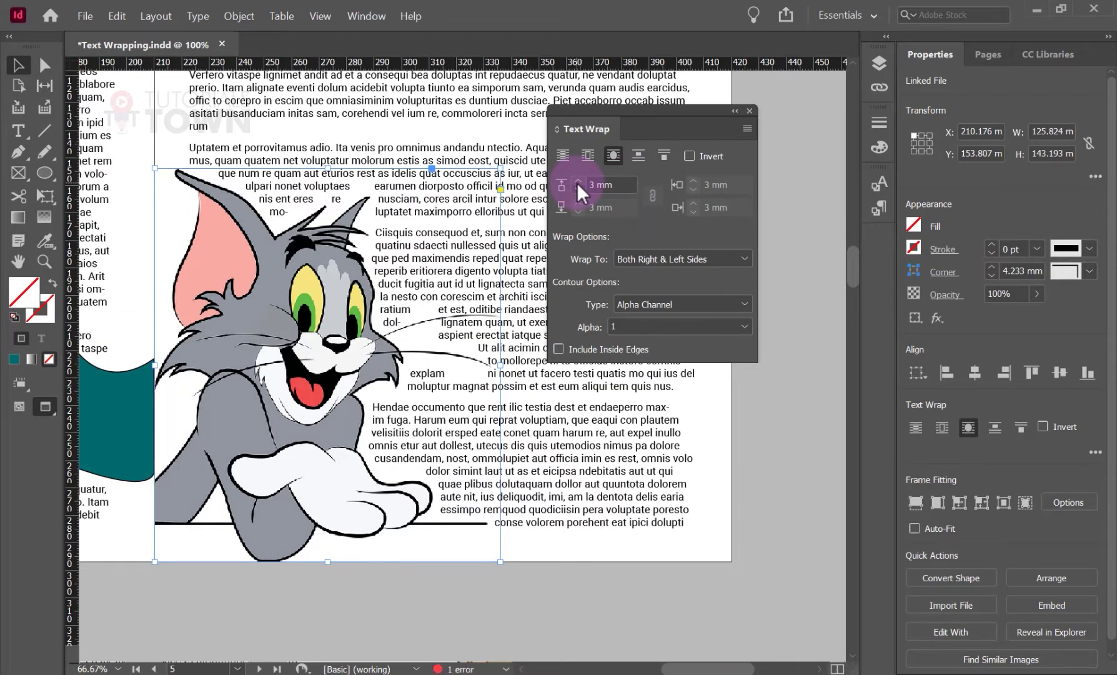
pyautogui.click(778, 496)
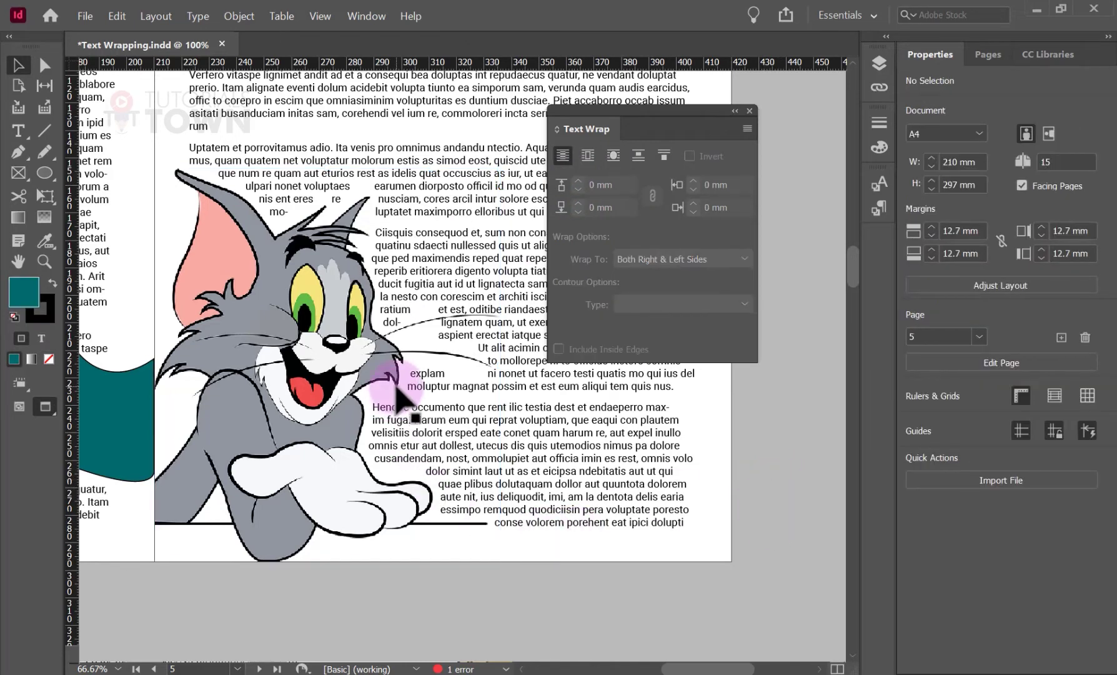
pyautogui.hotkey('shift', 'w')
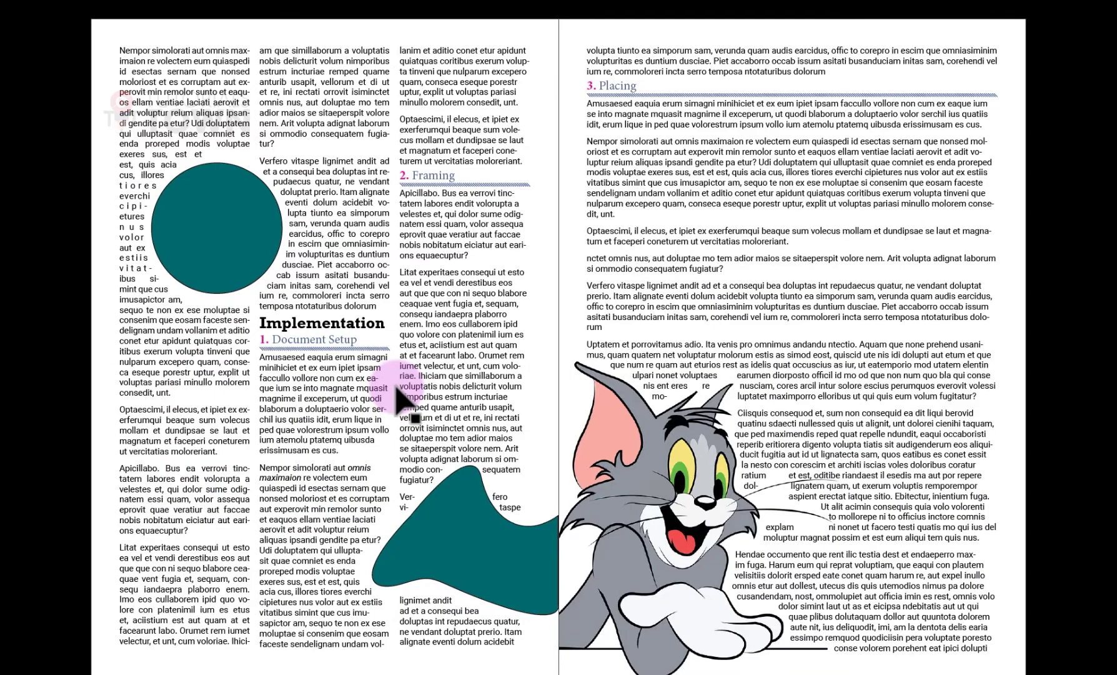
pyautogui.press('Escape')
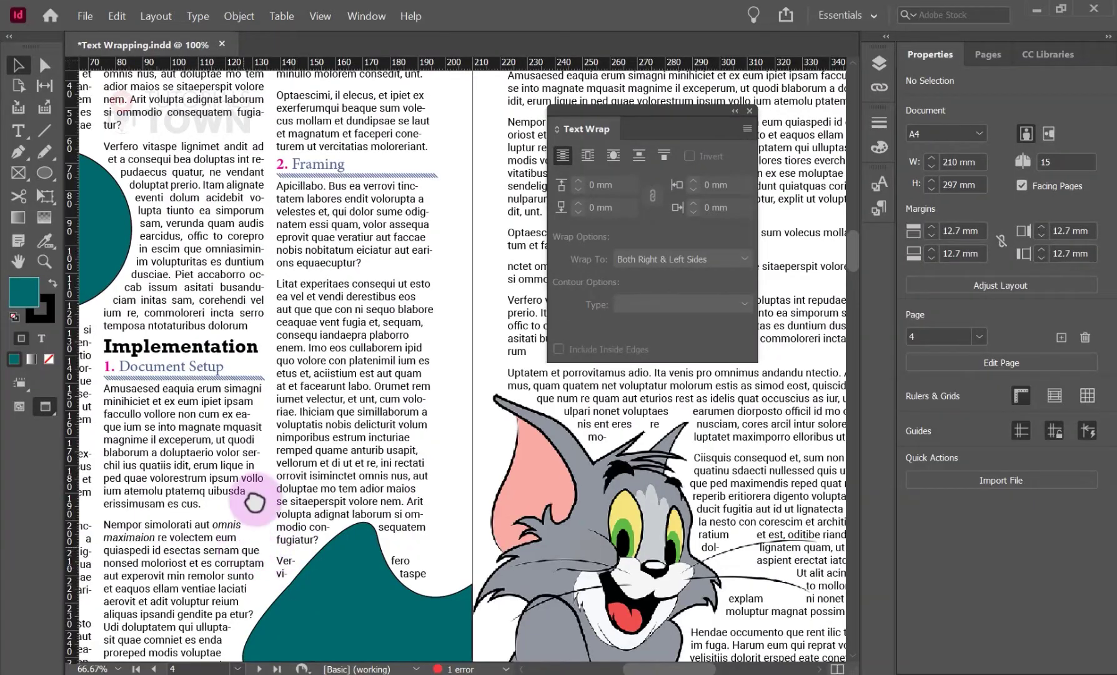
# Step: Go to page 6 and examine how the text overlaps the cathedral dome photo
pyautogui.moveTo(254, 504); pyautogui.dragTo(344, 243)
pyautogui.moveTo(220, 534); pyautogui.dragTo(298, 275)
pyautogui.moveTo(194, 609); pyautogui.dragTo(256, 223)
pyautogui.scroll(-2, 337, 350)
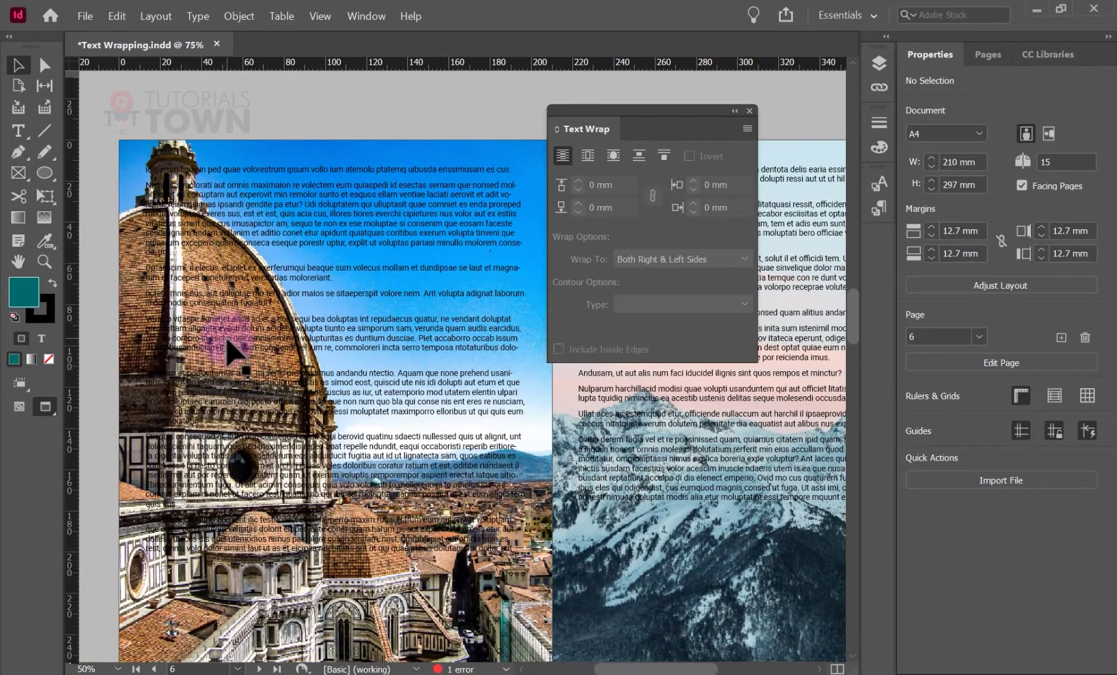
pyautogui.hotkey('ctrl', 'space')
pyautogui.moveTo(149, 164); pyautogui.dragTo(227, 269)
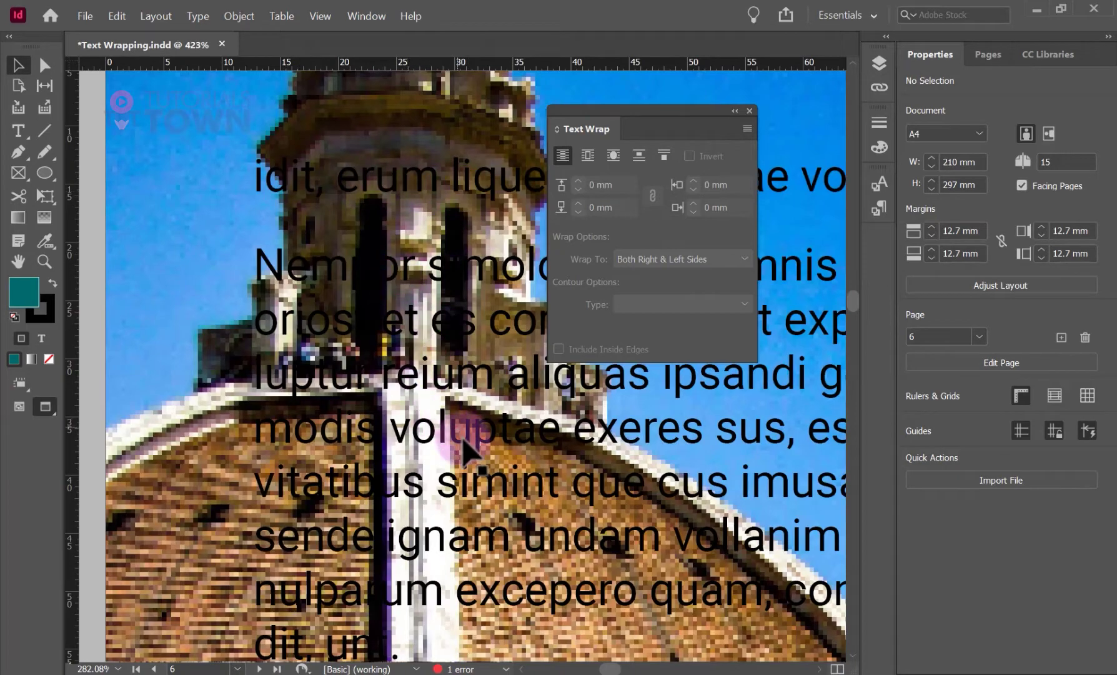
pyautogui.scroll(-6, 465, 445)
pyautogui.press('space')
pyautogui.moveTo(311, 295); pyautogui.dragTo(292, 298)
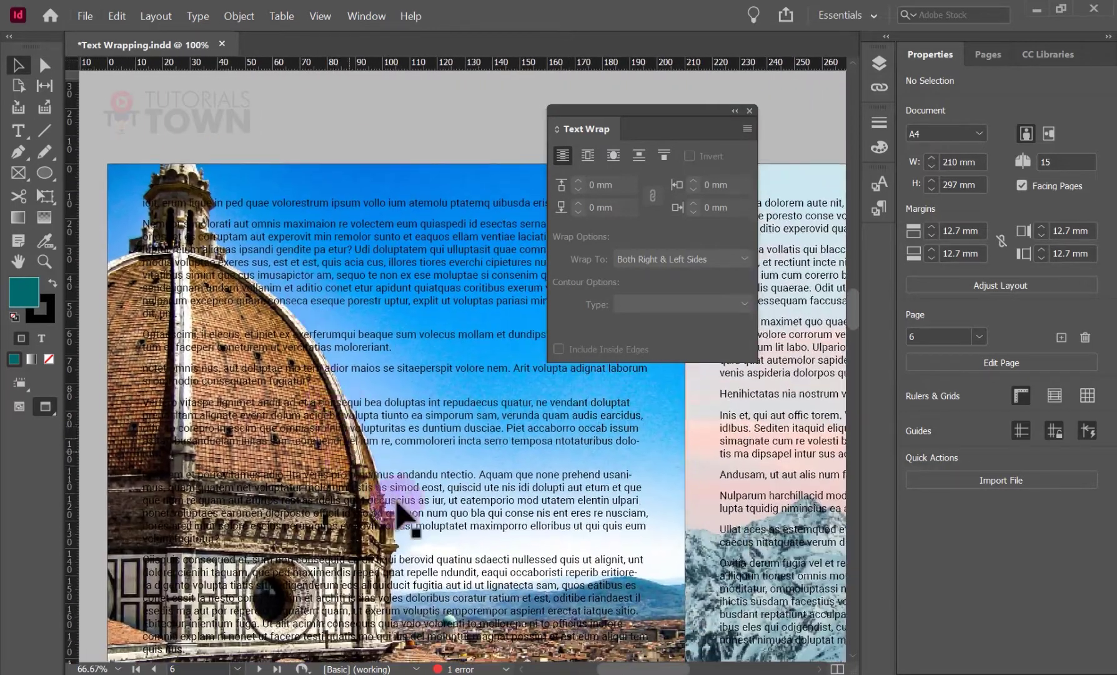
pyautogui.moveTo(427, 562); pyautogui.dragTo(376, 503)
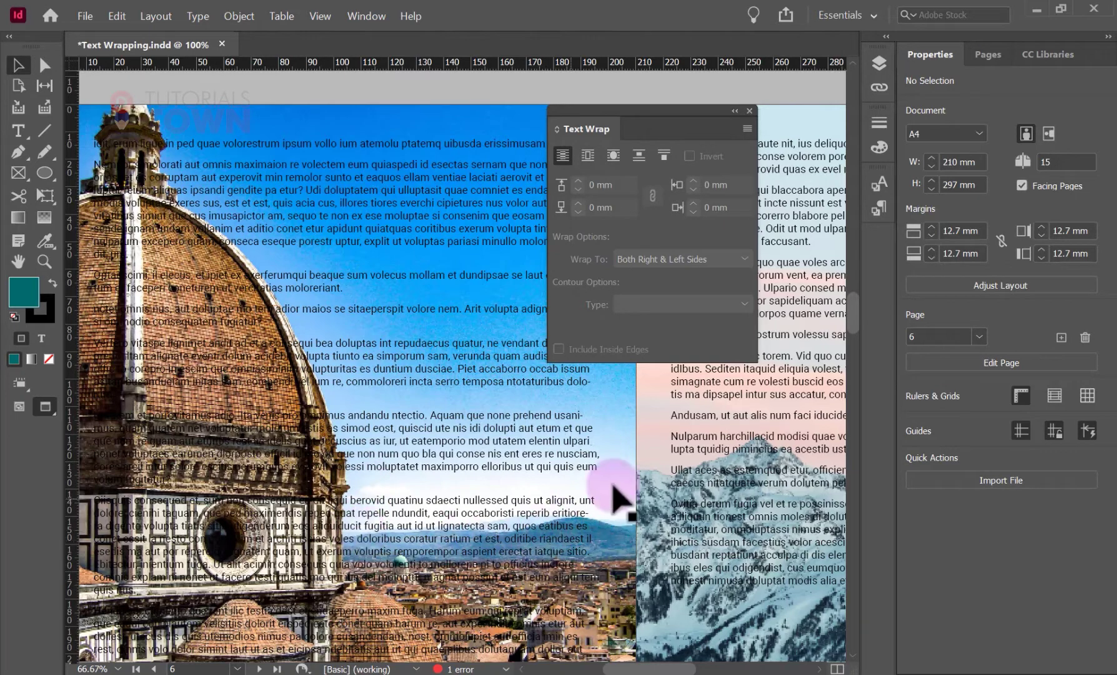
# Step: Trace the dome's outer silhouette on page 6 with the Pen tool, from beside the lantern down to the horizon at about Y 154 mm
pyautogui.click(19, 155)
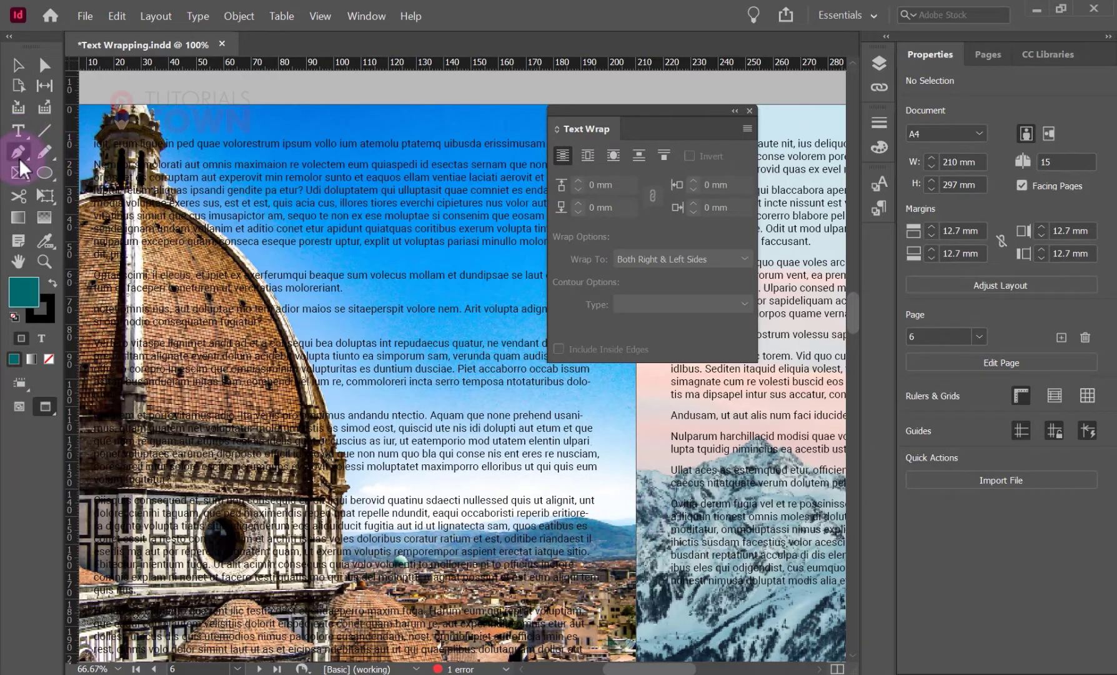
pyautogui.moveTo(177, 195); pyautogui.dragTo(204, 175)
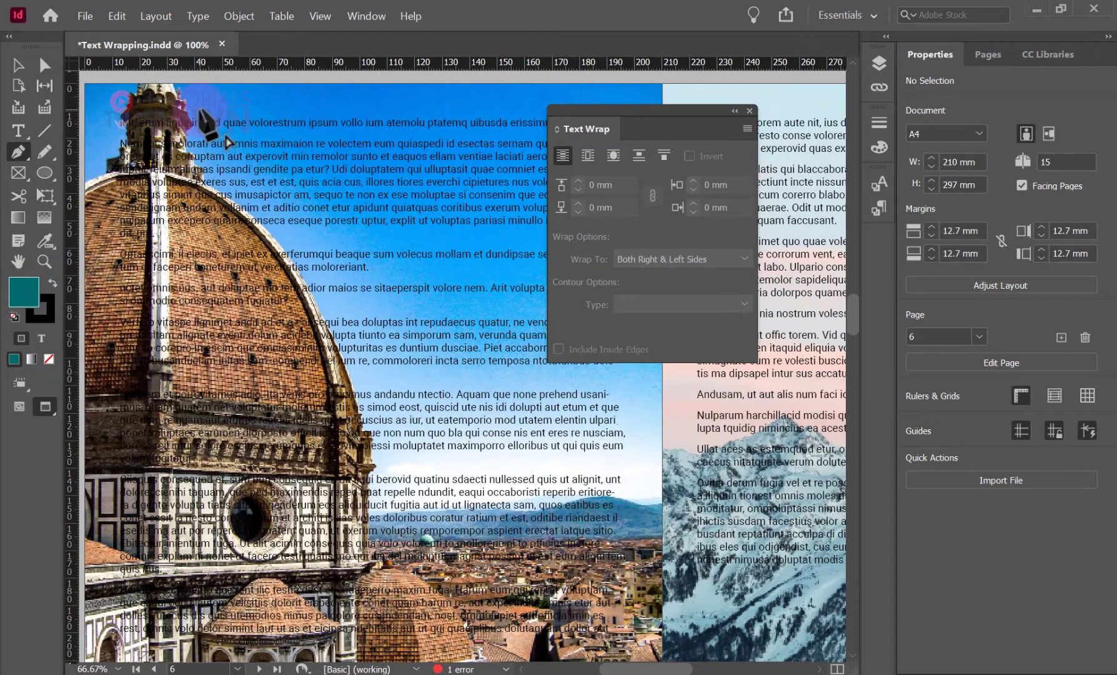
pyautogui.click(204, 160)
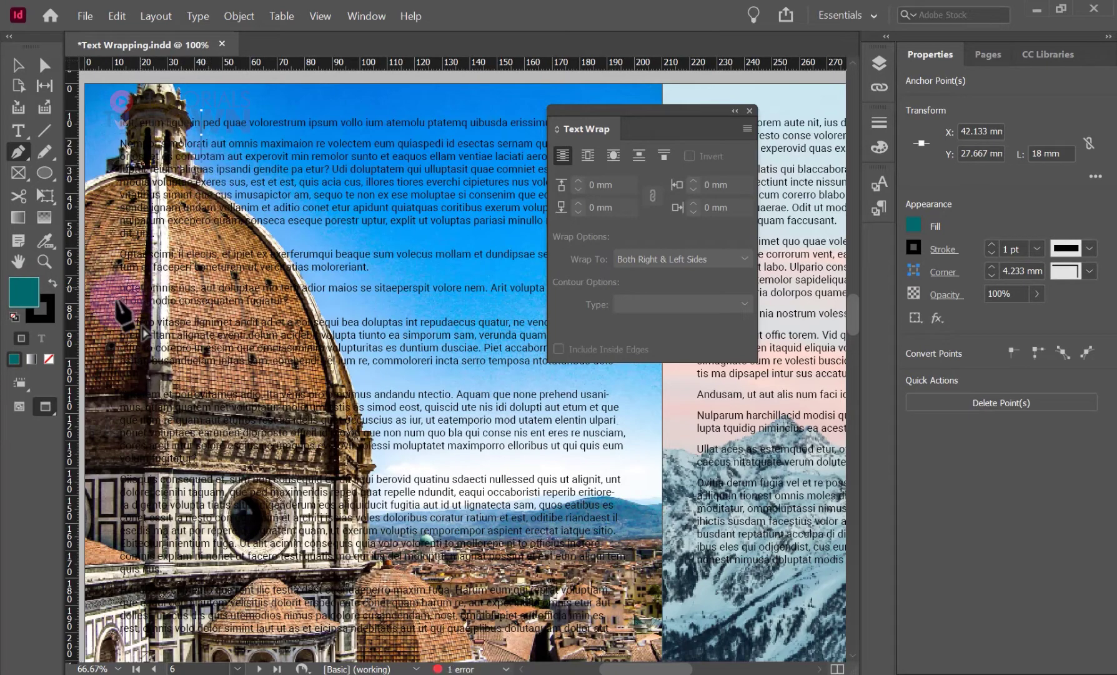
pyautogui.click(210, 187)
pyautogui.moveTo(213, 188); pyautogui.dragTo(213, 184)
pyautogui.moveTo(326, 309); pyautogui.dragTo(376, 510)
pyautogui.click(367, 439)
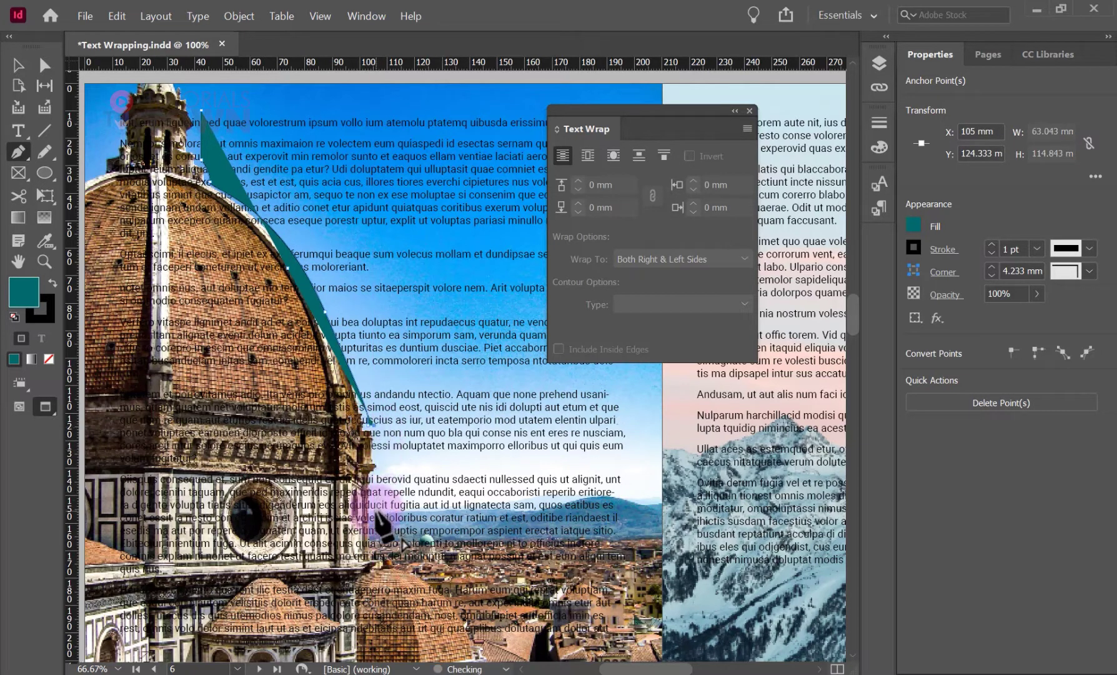
pyautogui.click(376, 507)
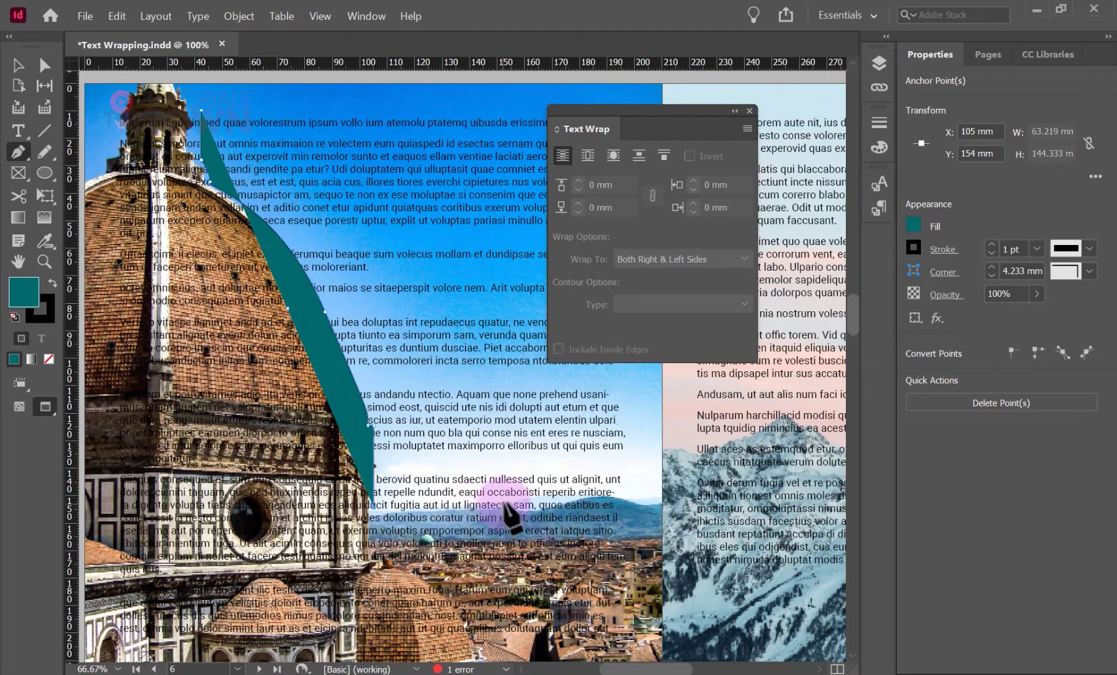
# Step: Continue the path along the hills and around the buildings, closing it at the lantern as a shape about 204 by 233 mm
pyautogui.click(547, 491)
pyautogui.moveTo(573, 481); pyautogui.dragTo(576, 481)
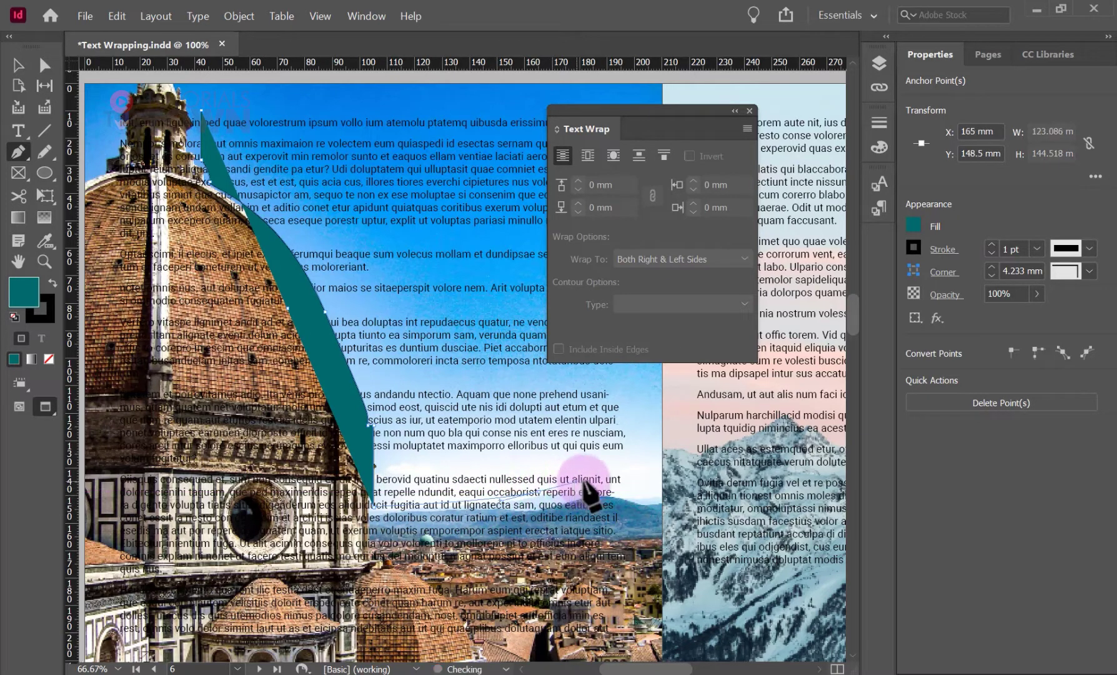
pyautogui.moveTo(649, 495); pyautogui.dragTo(659, 502)
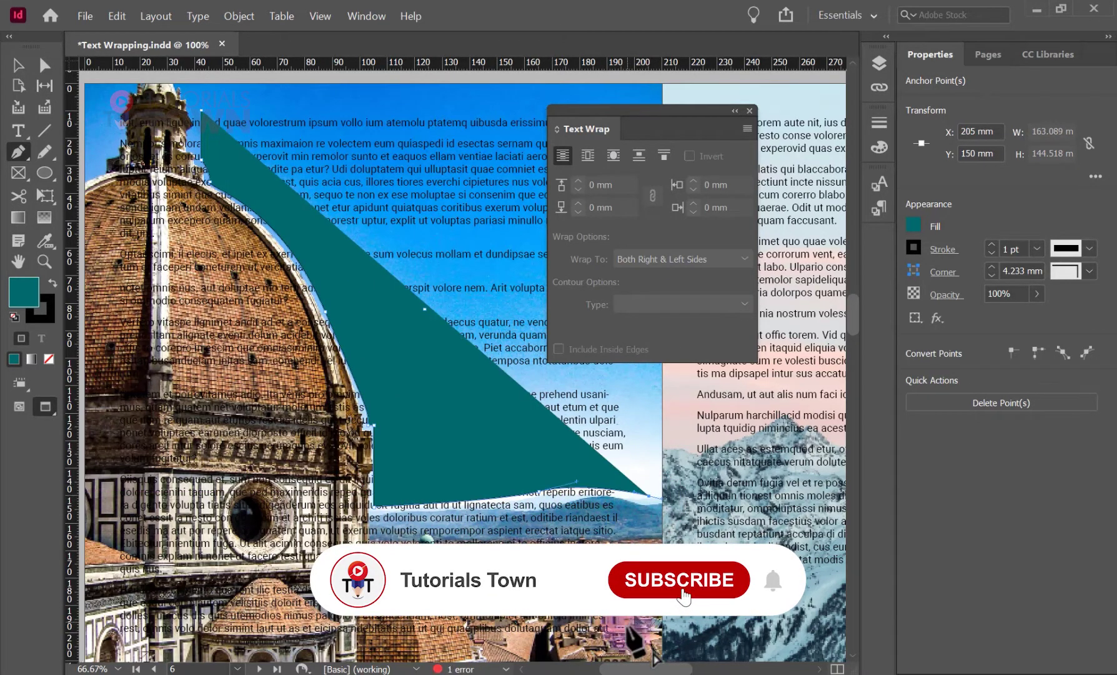
pyautogui.scroll(-5, 650, 512)
pyautogui.click(637, 522)
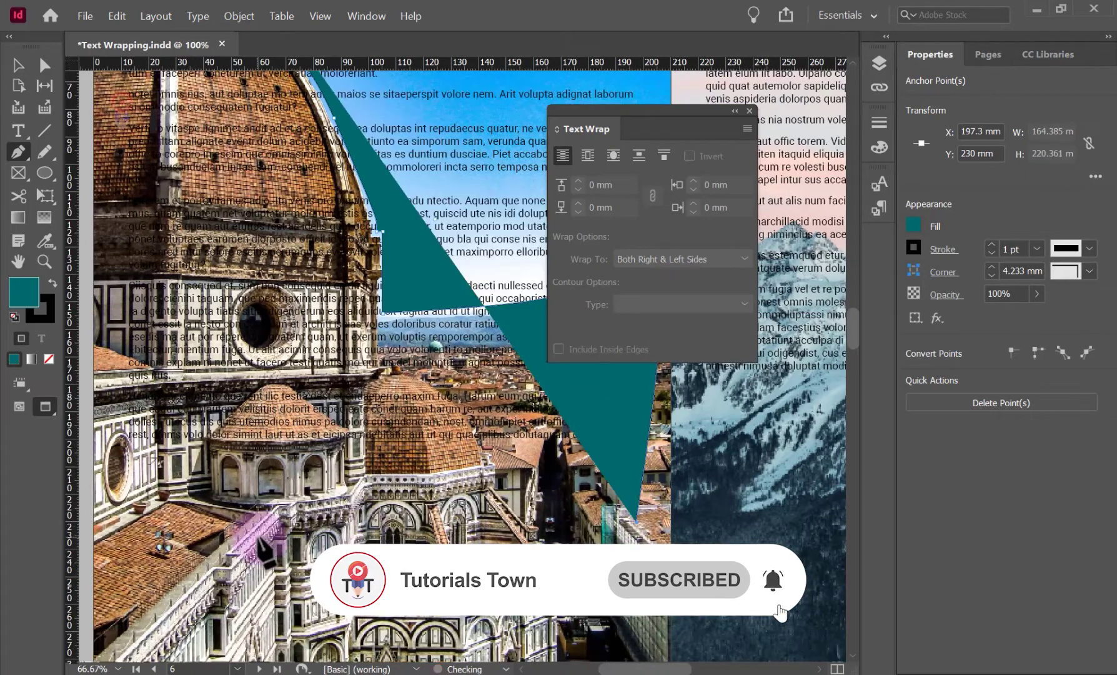
pyautogui.click(257, 536)
pyautogui.click(110, 487)
pyautogui.click(101, 275)
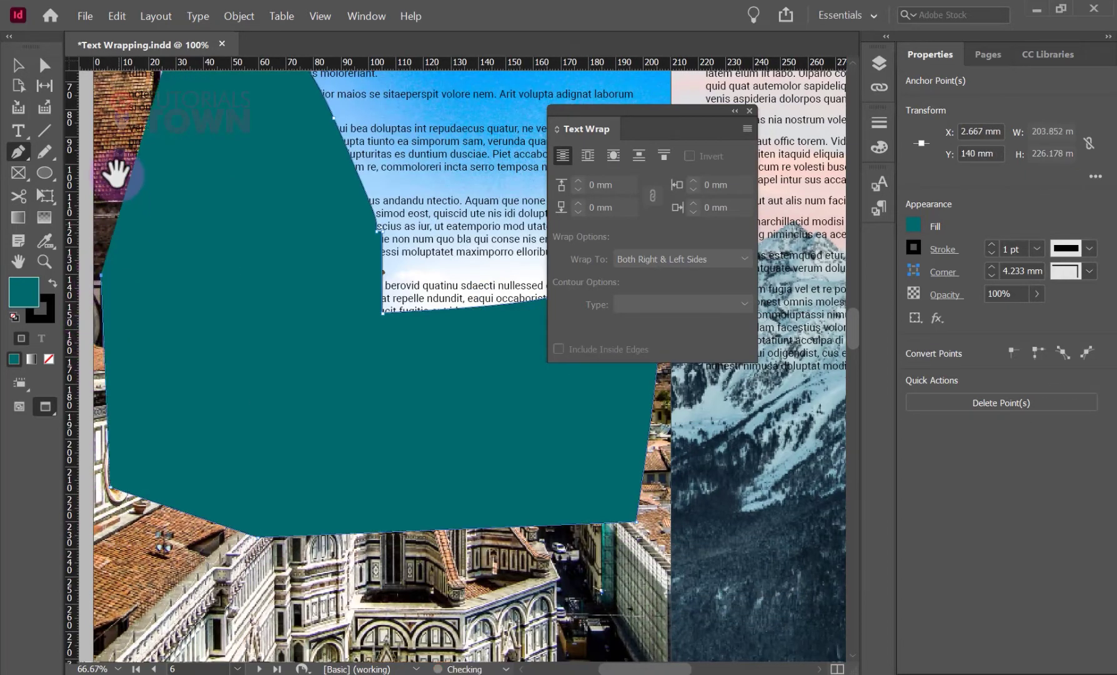
pyautogui.moveTo(115, 177); pyautogui.dragTo(129, 429)
pyautogui.click(122, 227)
pyautogui.click(116, 150)
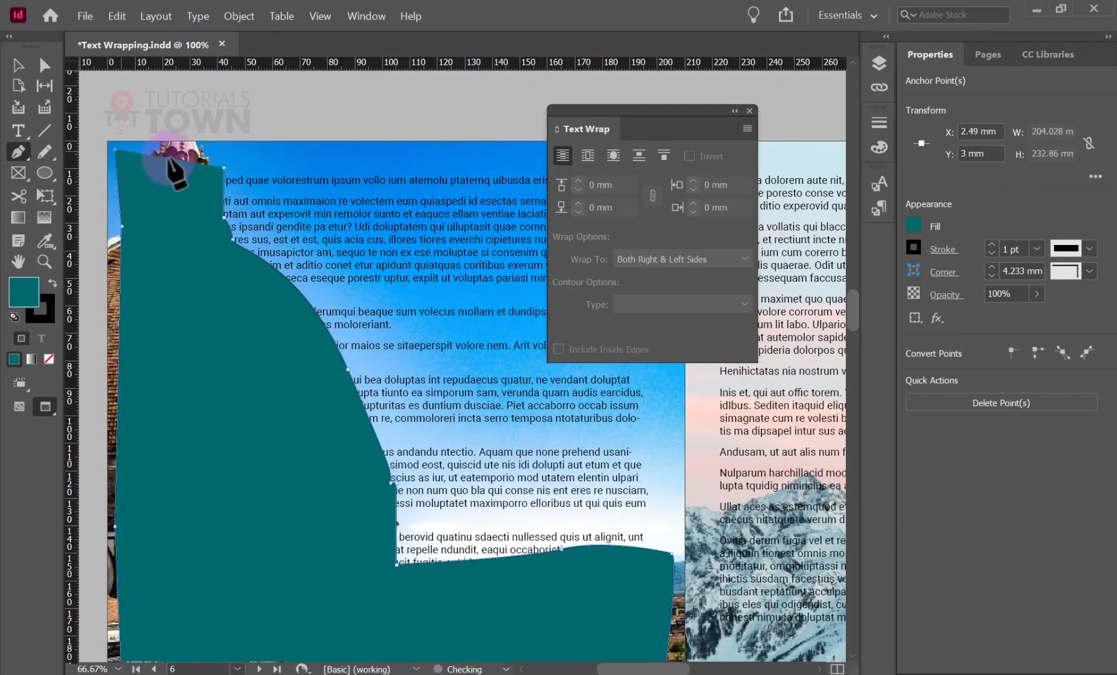
pyautogui.click(223, 167)
pyautogui.click(223, 168)
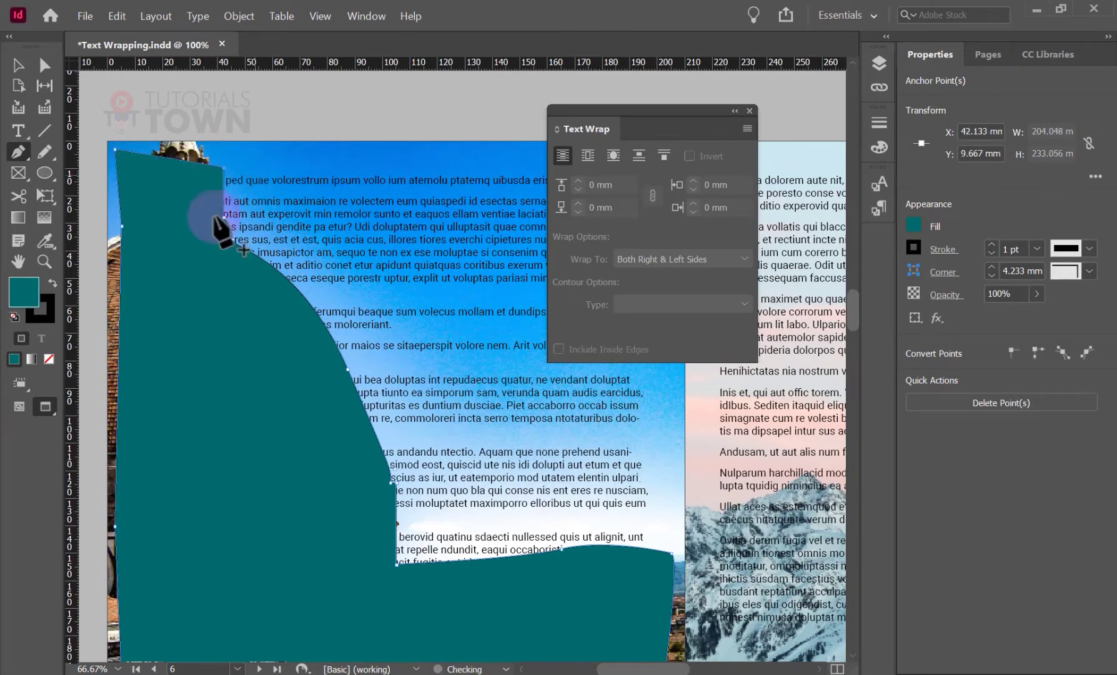
# Step: Wrap the page 6 text around the traced dome shape's contour with a 2 mm offset
pyautogui.press('v')
pyautogui.click(95, 324)
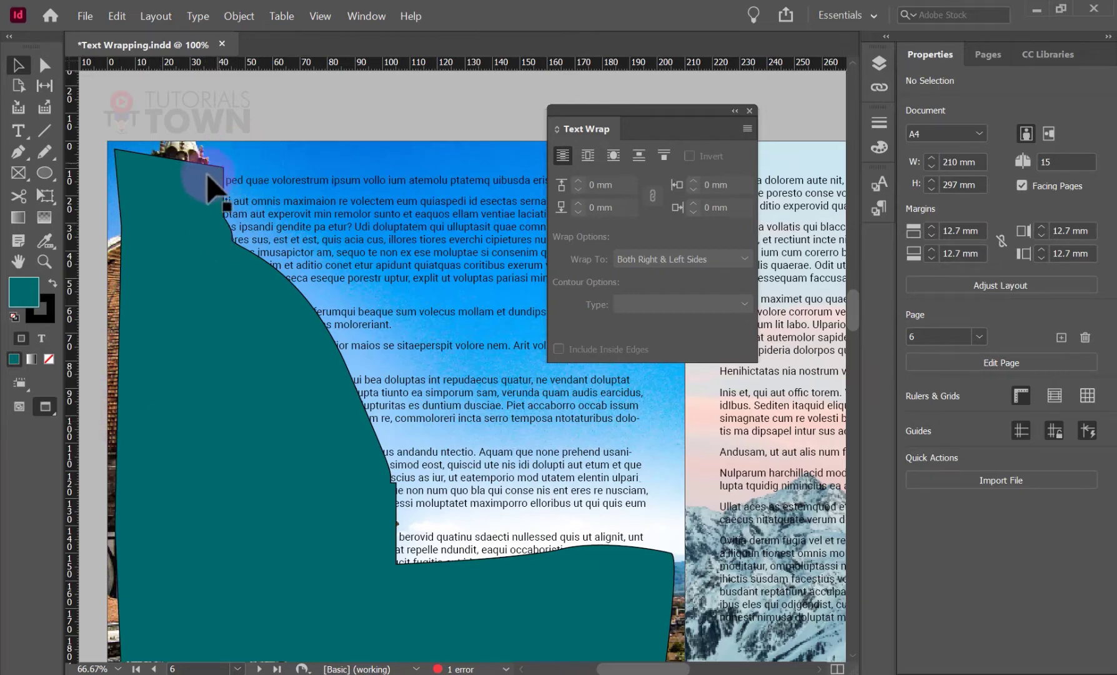
pyautogui.click(192, 155)
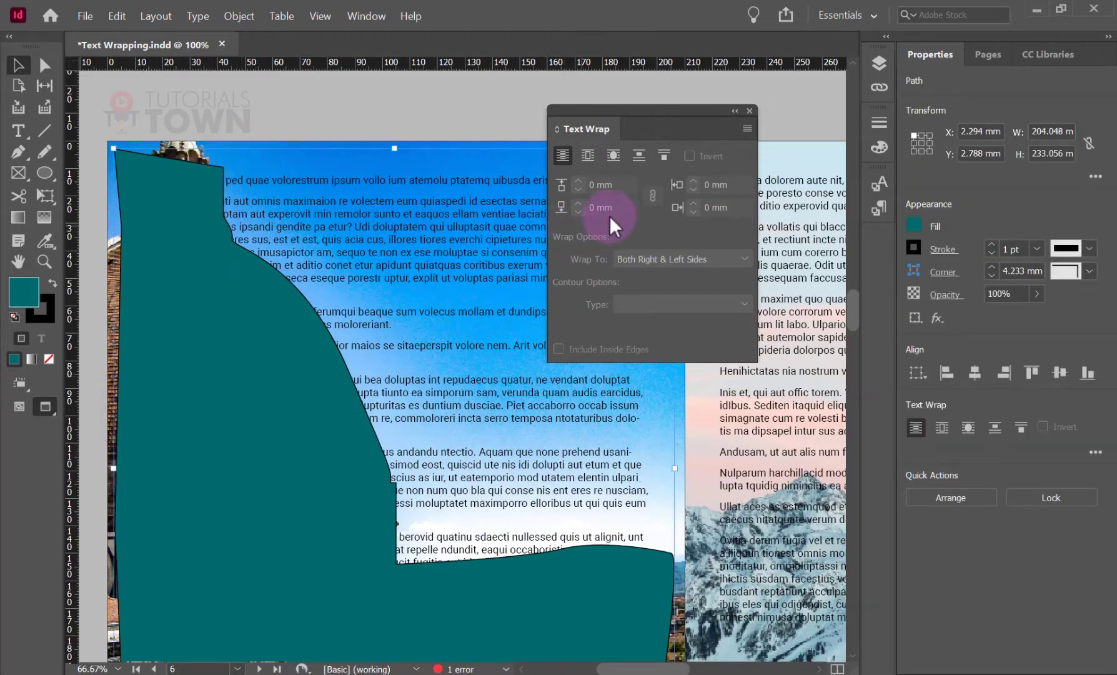
pyautogui.click(613, 162)
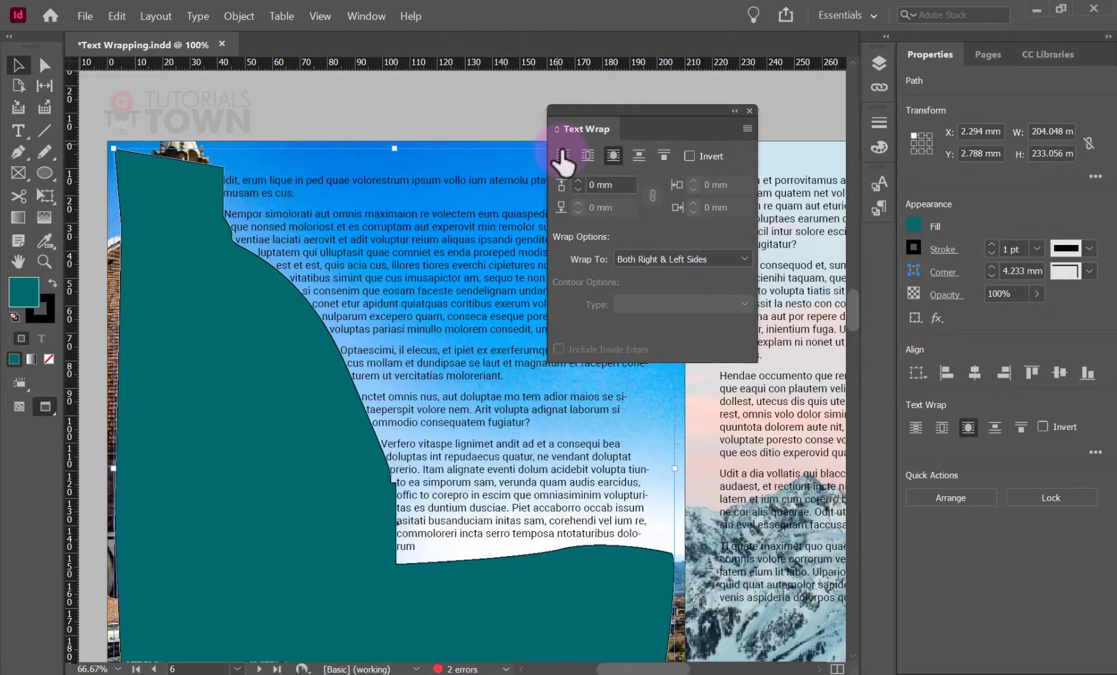
pyautogui.click(577, 180)
pyautogui.click(576, 180)
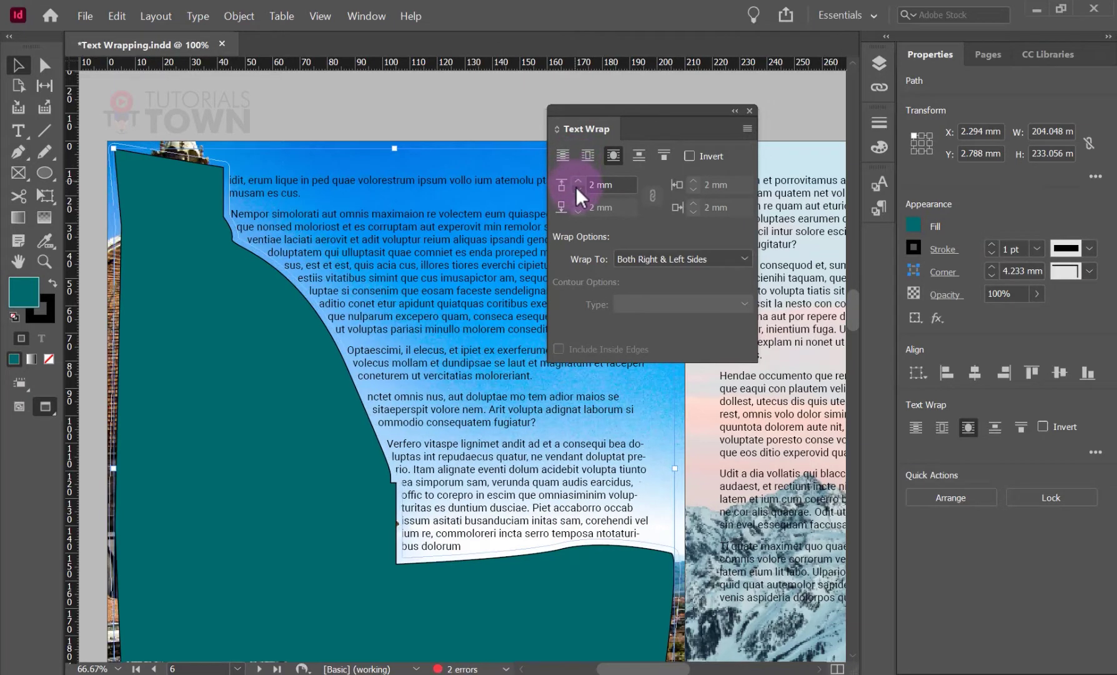
pyautogui.click(576, 189)
pyautogui.click(582, 181)
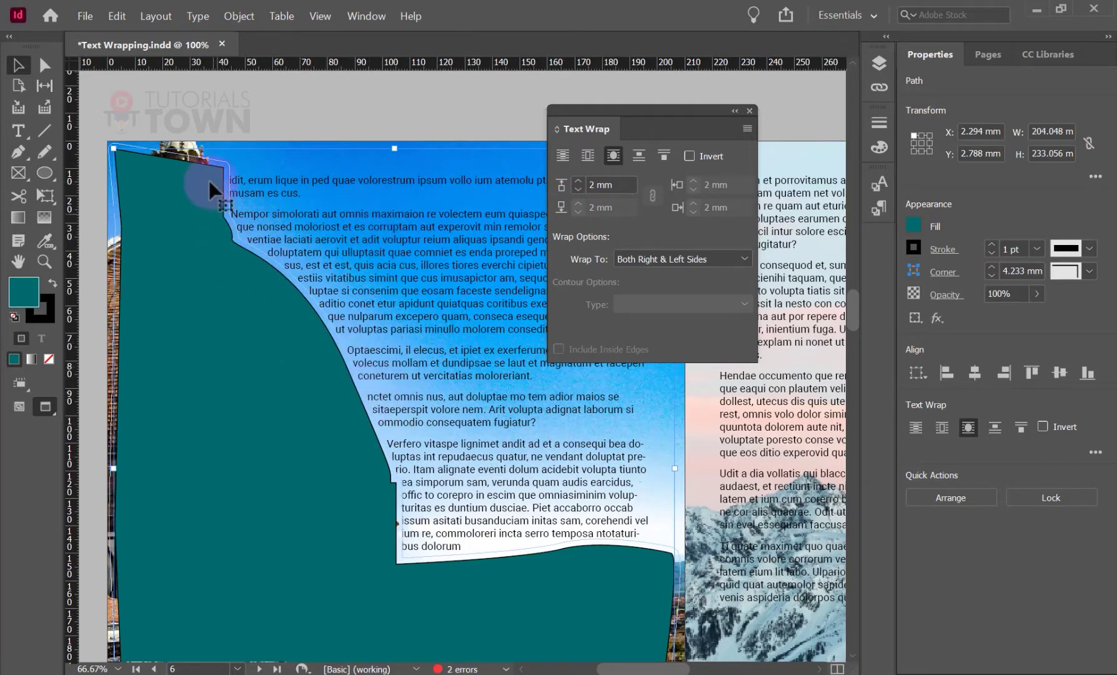
# Step: Remove the fill and stroke from the traced dome shape and deselect it
pyautogui.click(194, 250)
pyautogui.click(164, 366)
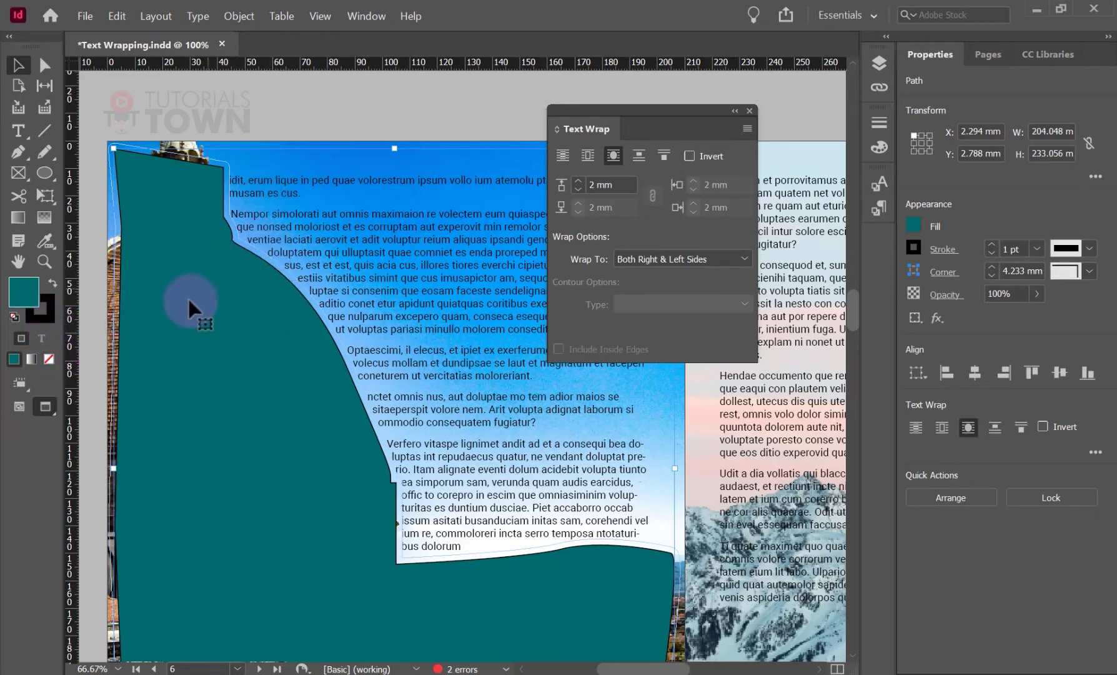
pyautogui.click(49, 359)
pyautogui.click(52, 317)
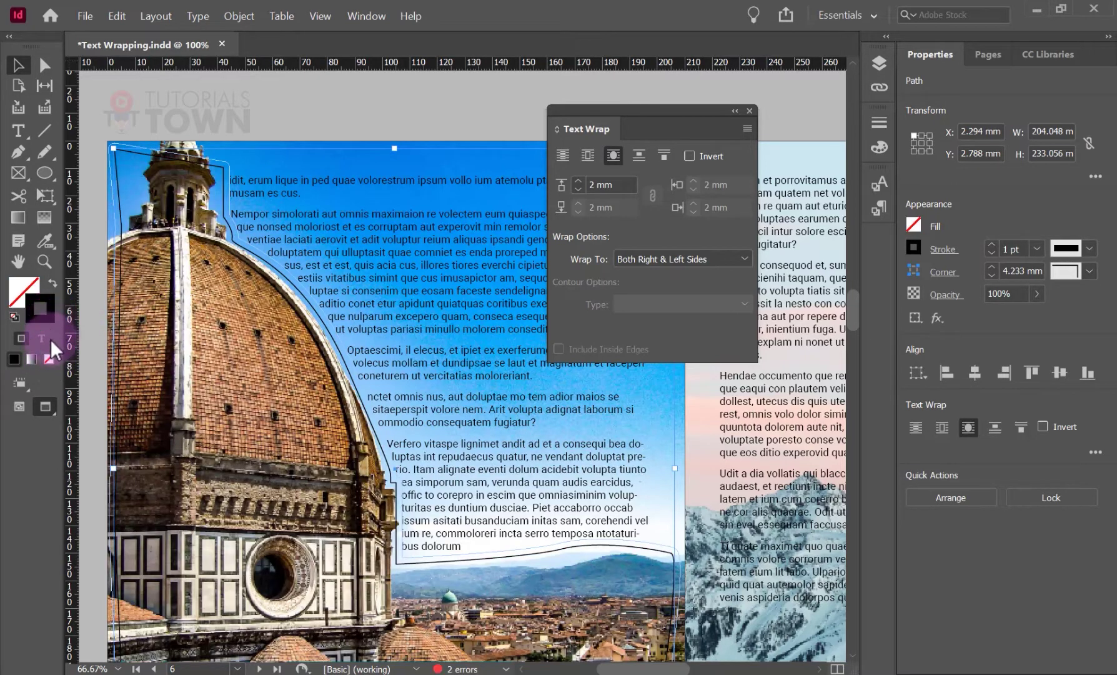
pyautogui.click(50, 360)
pyautogui.click(332, 179)
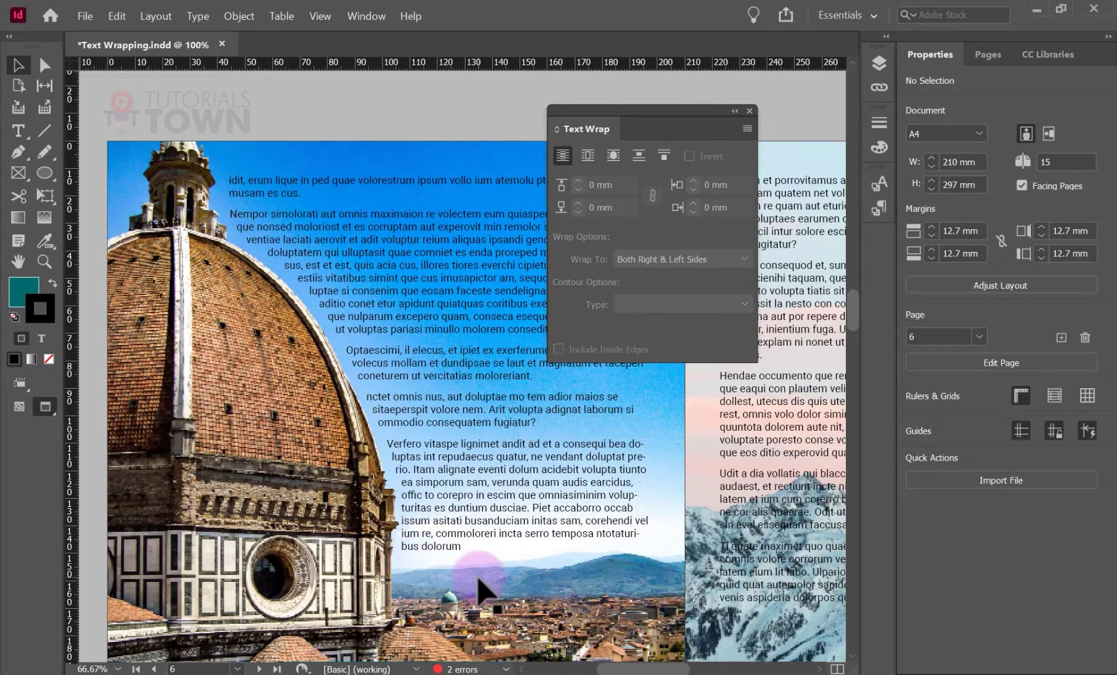
# Step: Trace the mountain ridge on page 7 with the Pen tool, from the spine at about Y 126.5 mm across both peaks to the outer page edge
pyautogui.moveTo(548, 496); pyautogui.dragTo(44, 488)
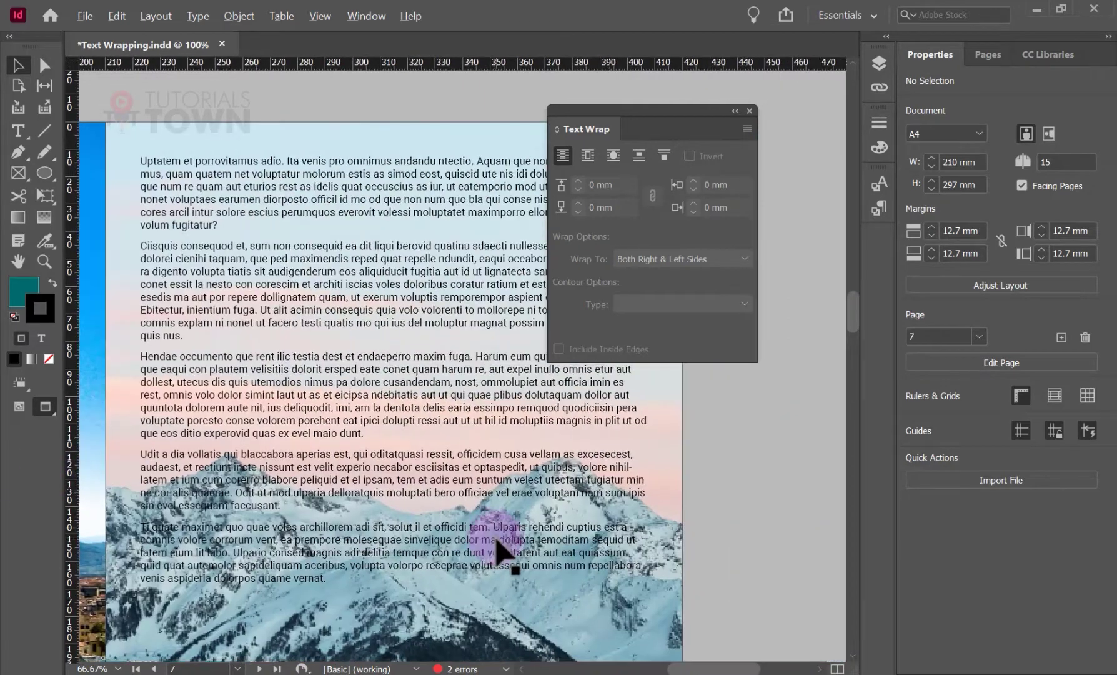
pyautogui.scroll(-1, 500, 551)
pyautogui.moveTo(507, 560); pyautogui.dragTo(465, 488)
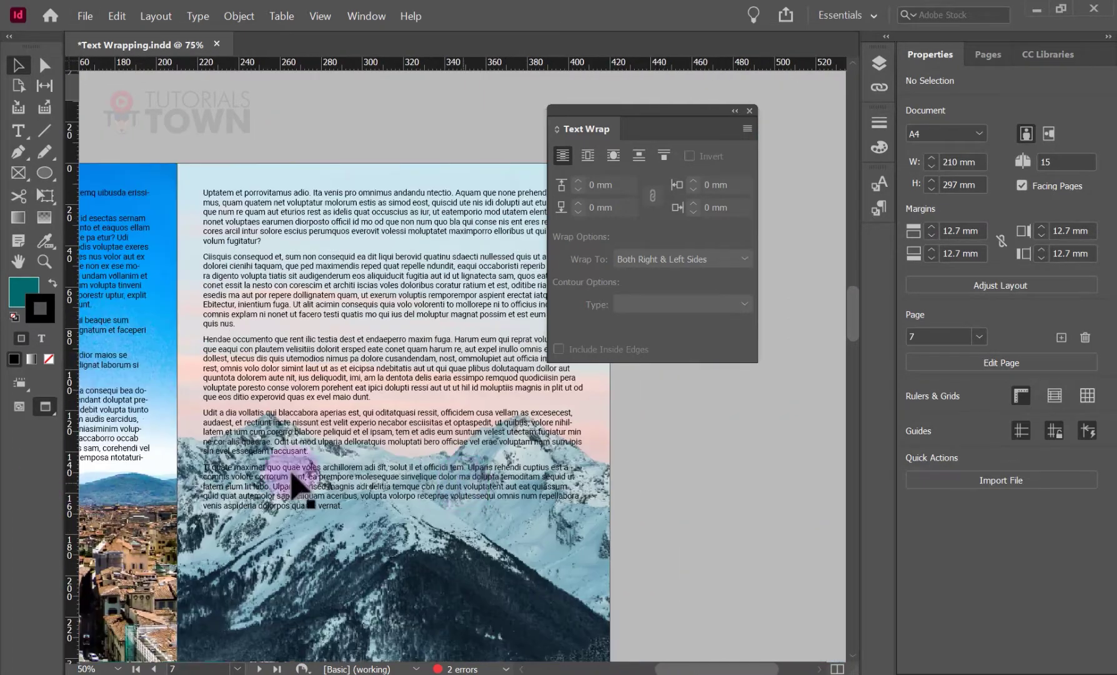
pyautogui.click(19, 152)
pyautogui.click(178, 425)
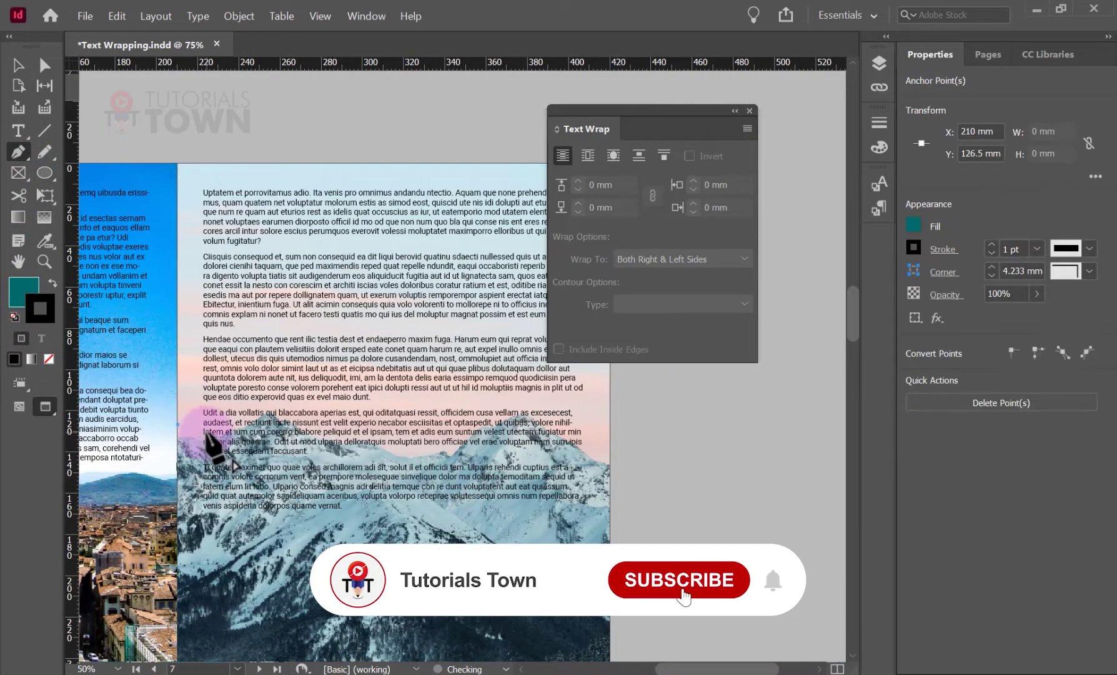
pyautogui.moveTo(275, 410)
pyautogui.mouseDown()
pyautogui.moveTo(312, 434)
pyautogui.moveTo(394, 450)
pyautogui.moveTo(464, 441)
pyautogui.moveTo(537, 410)
pyautogui.mouseUp()
pyautogui.moveTo(589, 447); pyautogui.dragTo(623, 466)
# Step: Close the ridge path across the lower slopes and back to the spine, forming a shape about 215 by 96 mm
pyautogui.click(620, 522)
pyautogui.click(482, 600)
pyautogui.click(300, 589)
pyautogui.click(198, 568)
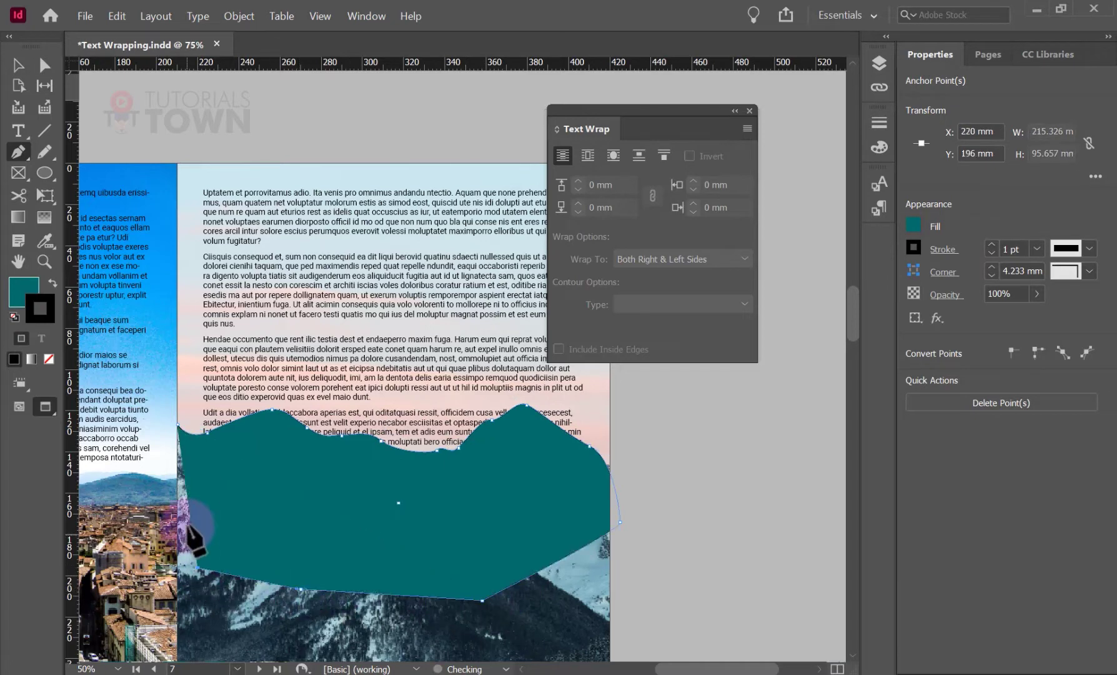
pyautogui.click(181, 479)
pyautogui.click(178, 425)
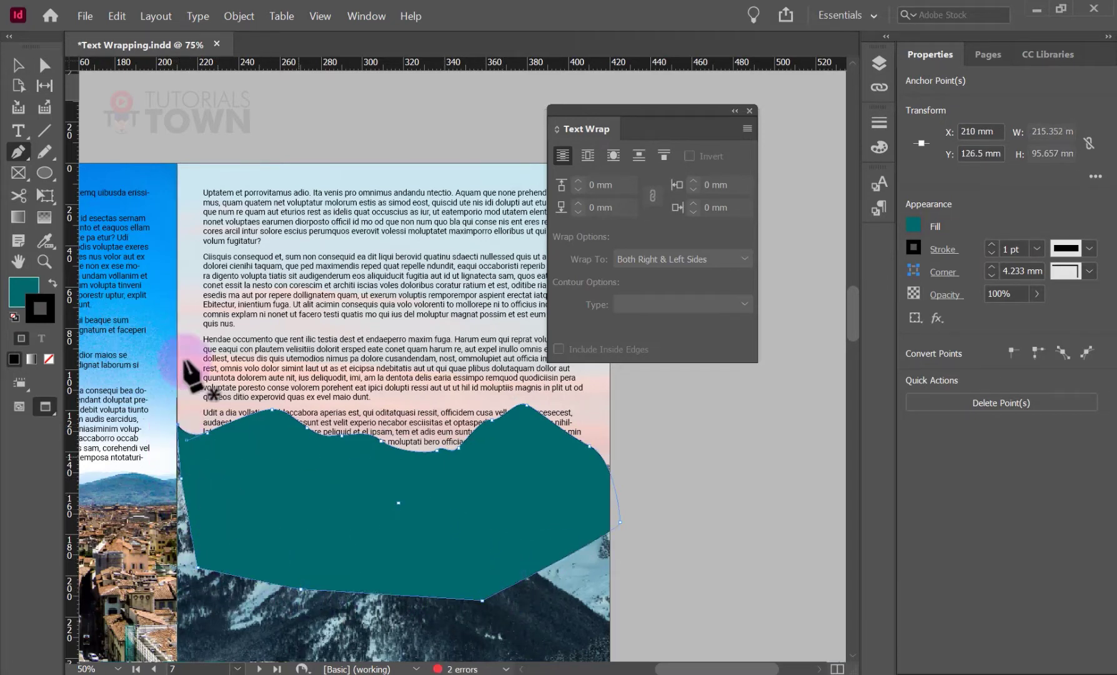
# Step: Set the mountain shape's stroke and fill to none and deselect it
pyautogui.click(47, 361)
pyautogui.click(31, 286)
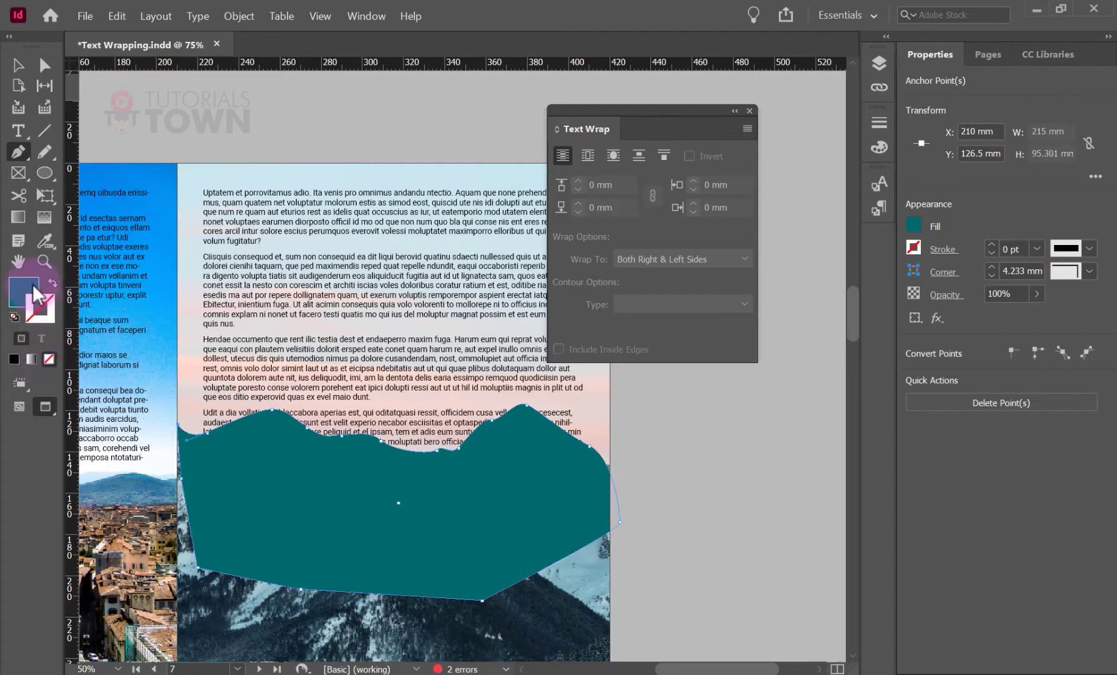
pyautogui.click(48, 359)
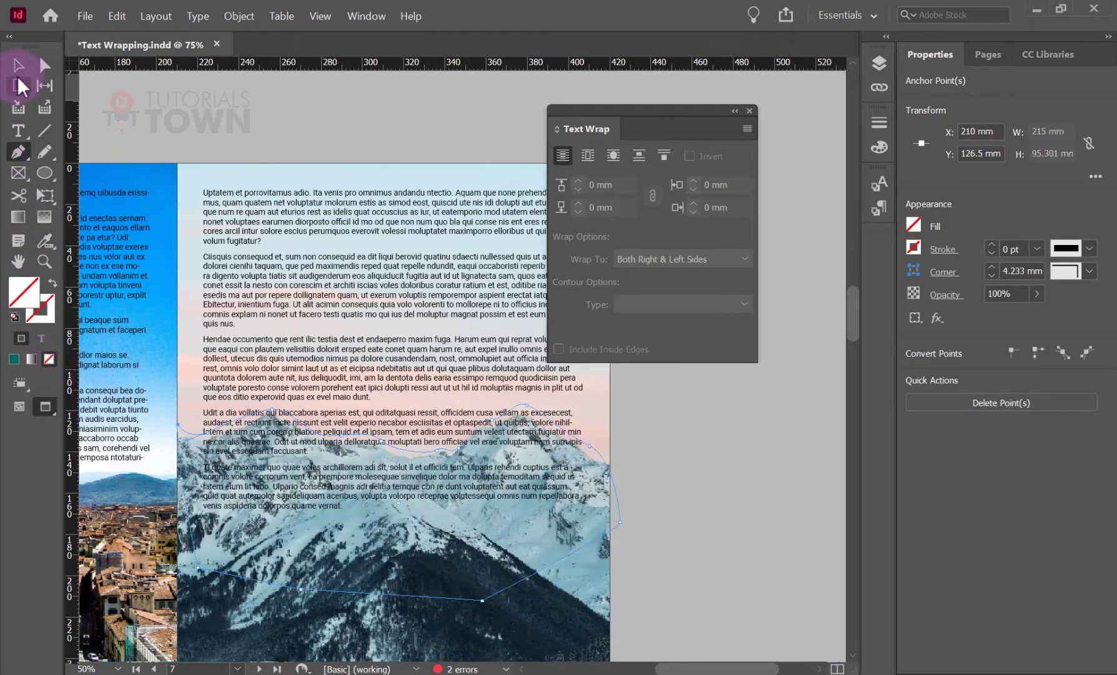
pyautogui.click(18, 66)
pyautogui.click(713, 485)
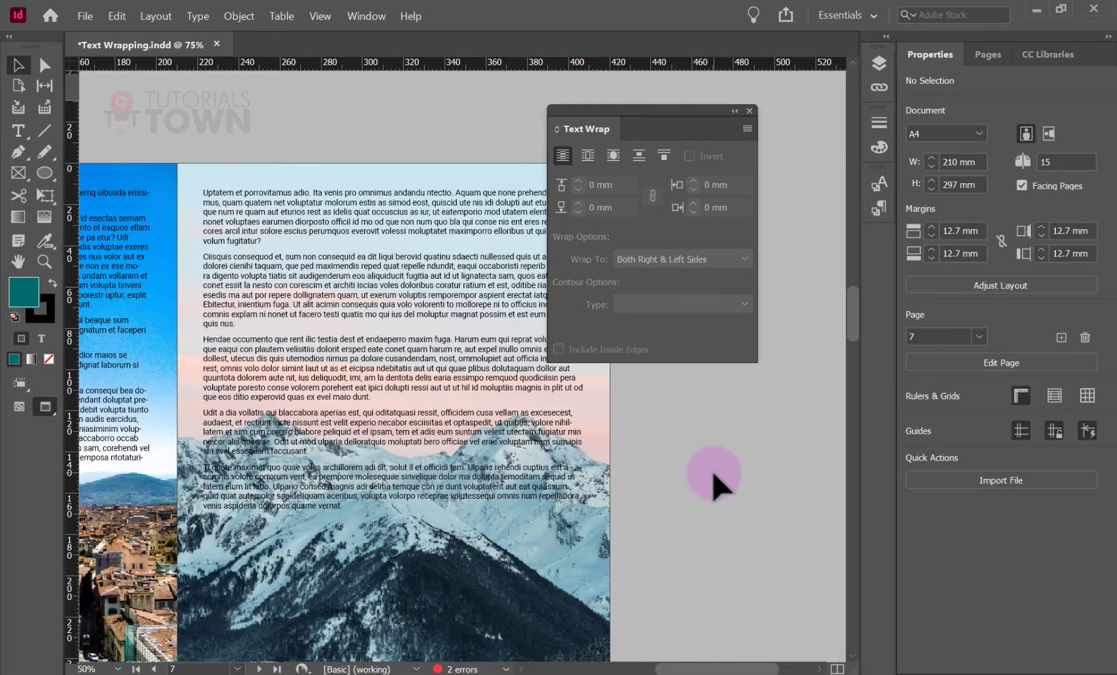
# Step: Select the invisible mountain path and wrap the page 7 text around its object shape
pyautogui.click(622, 481)
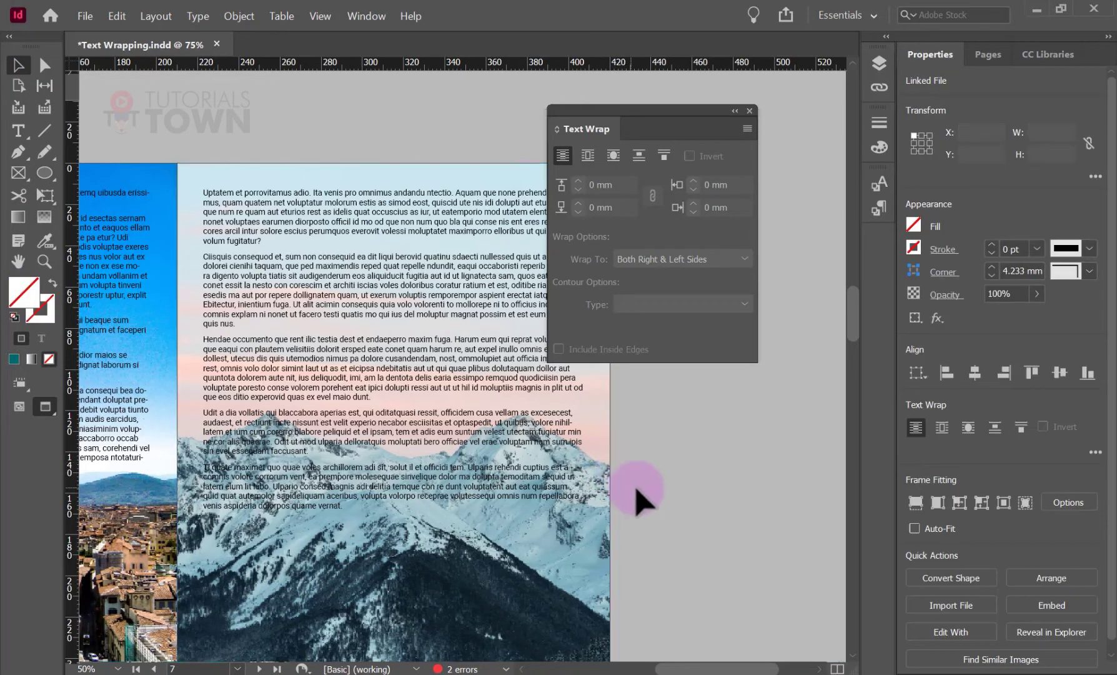
pyautogui.click(623, 525)
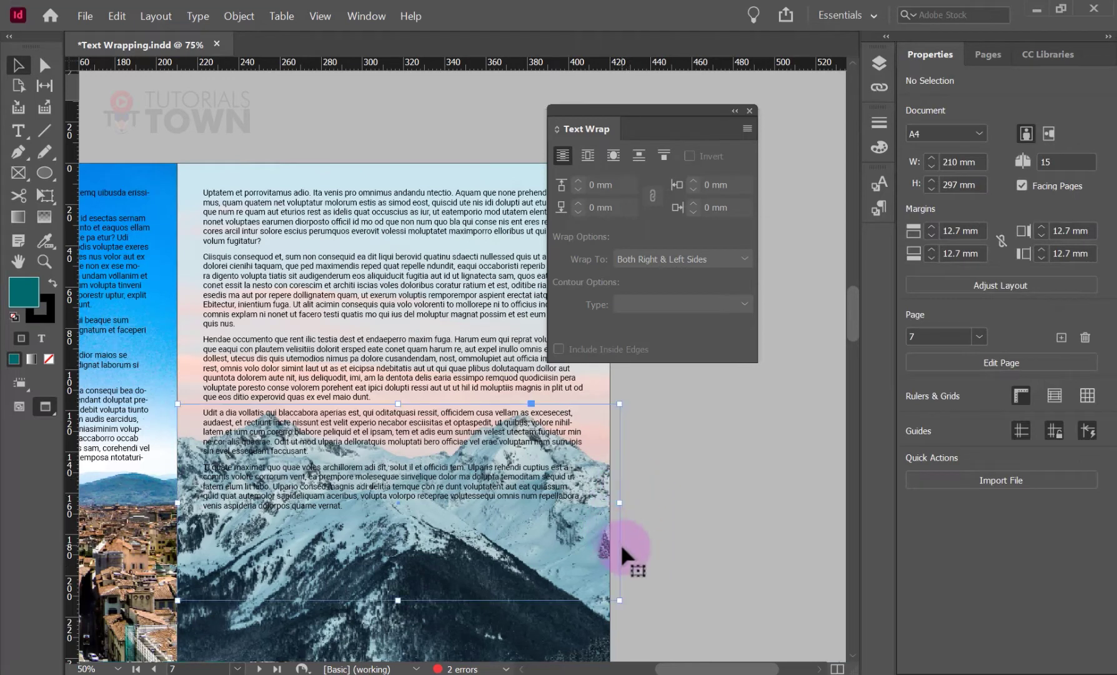
pyautogui.click(620, 543)
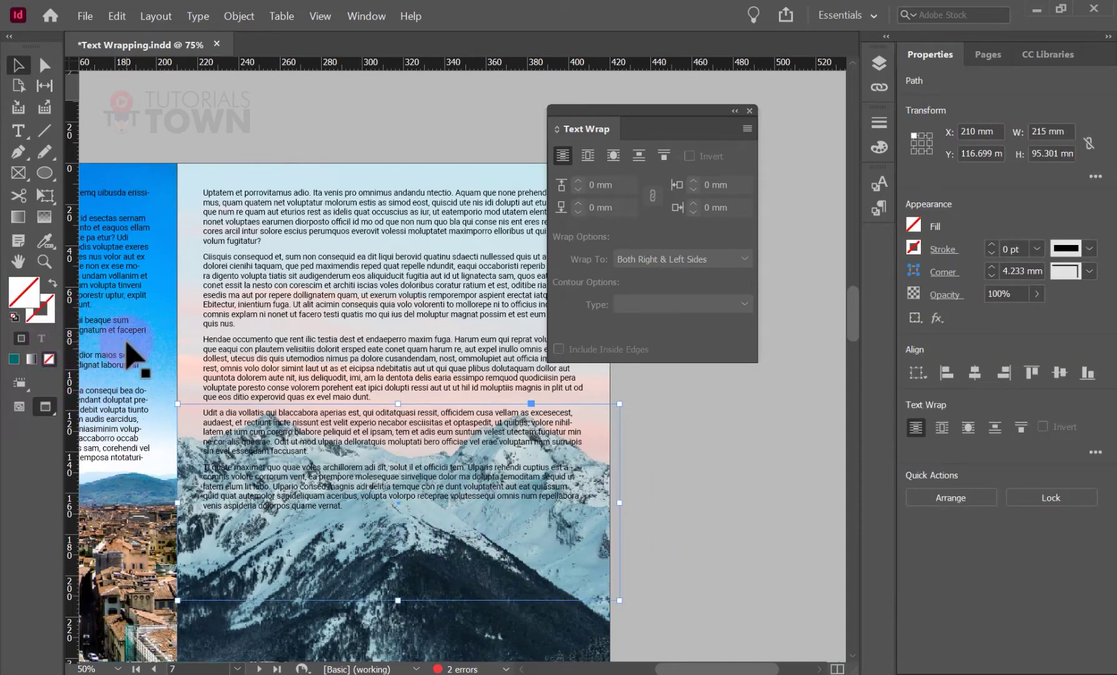
pyautogui.click(613, 155)
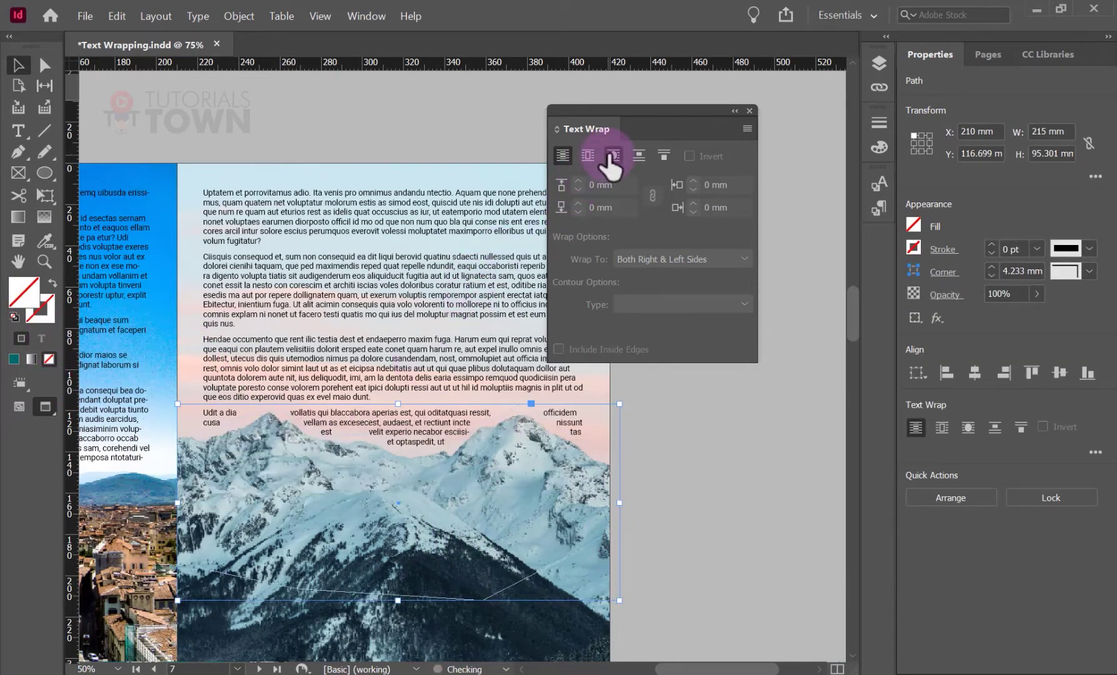
pyautogui.click(671, 451)
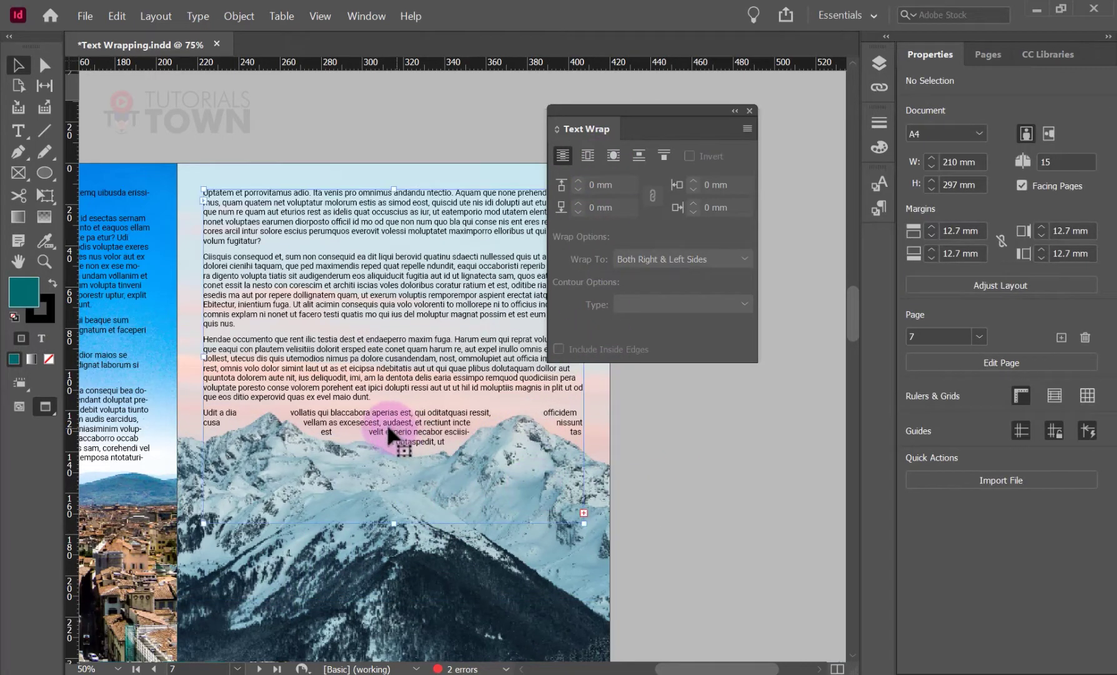
# Step: Preview the dome and mountain spread in presentation mode, and switch to the spread with the cat image
pyautogui.click(377, 383)
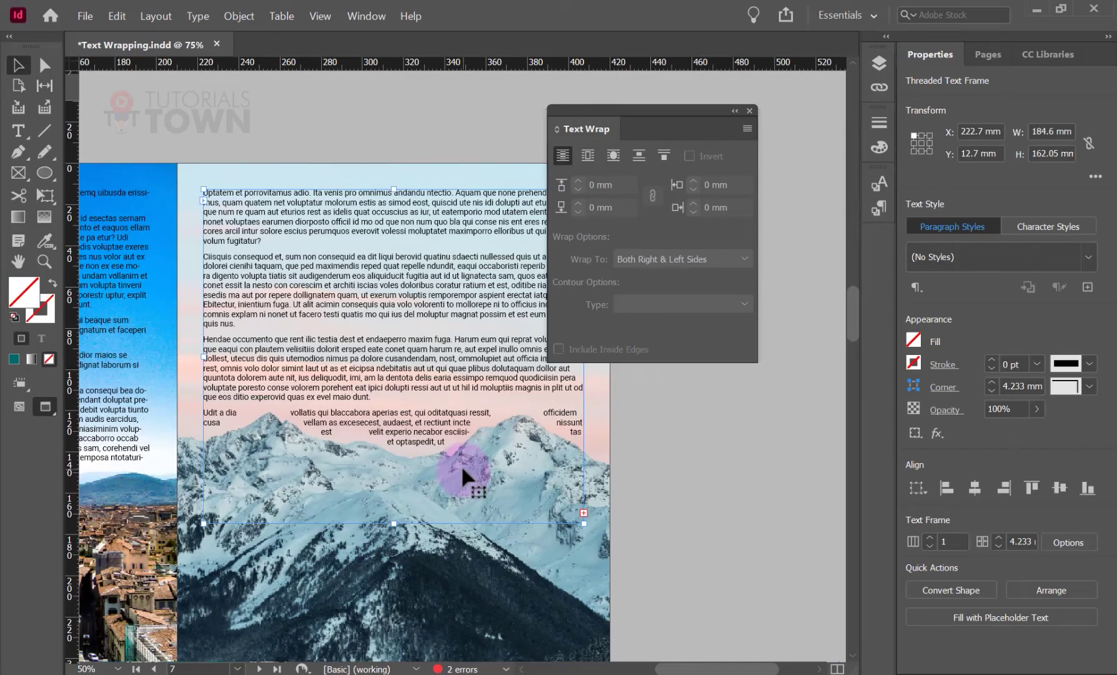
pyautogui.hotkey('shift', 'w')
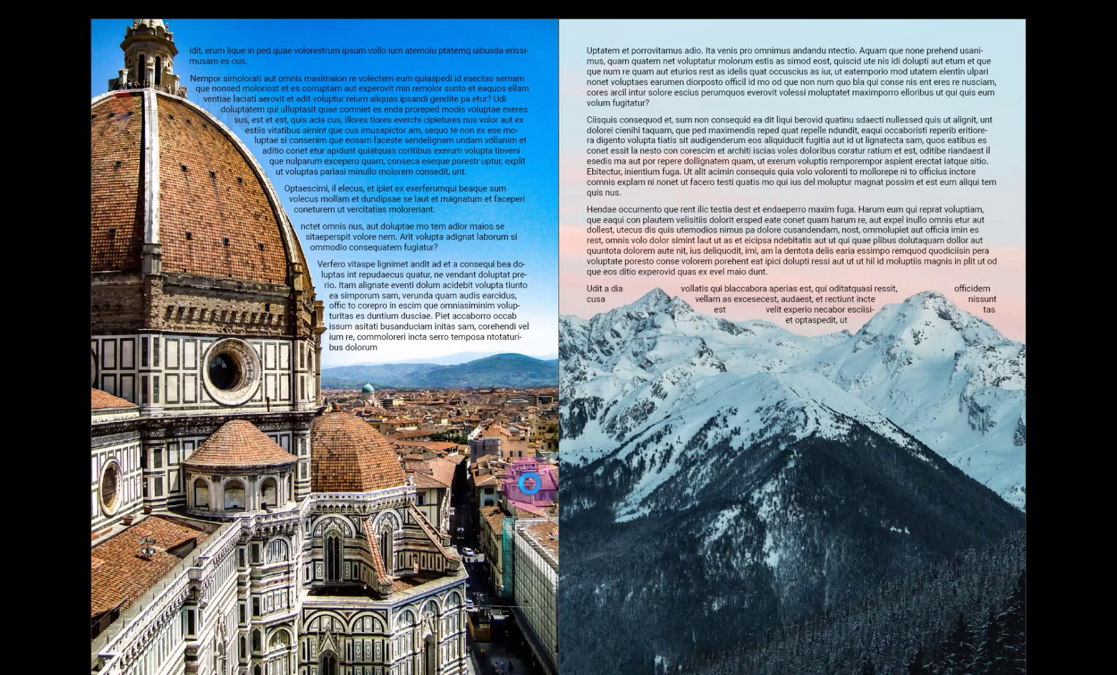
pyautogui.click(530, 483)
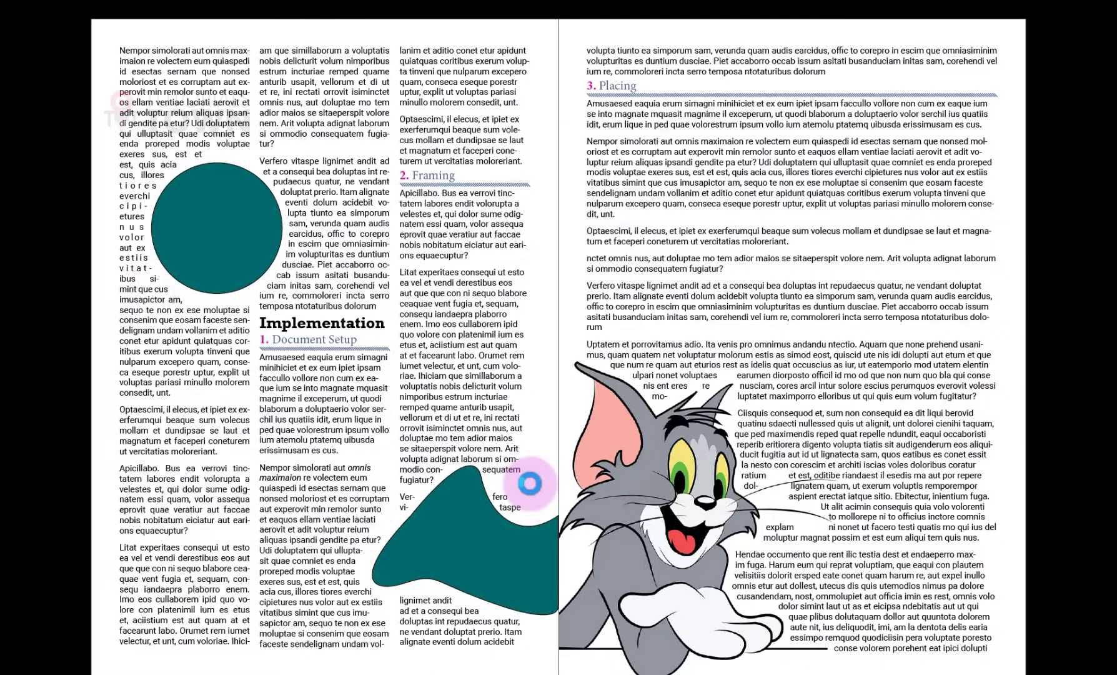